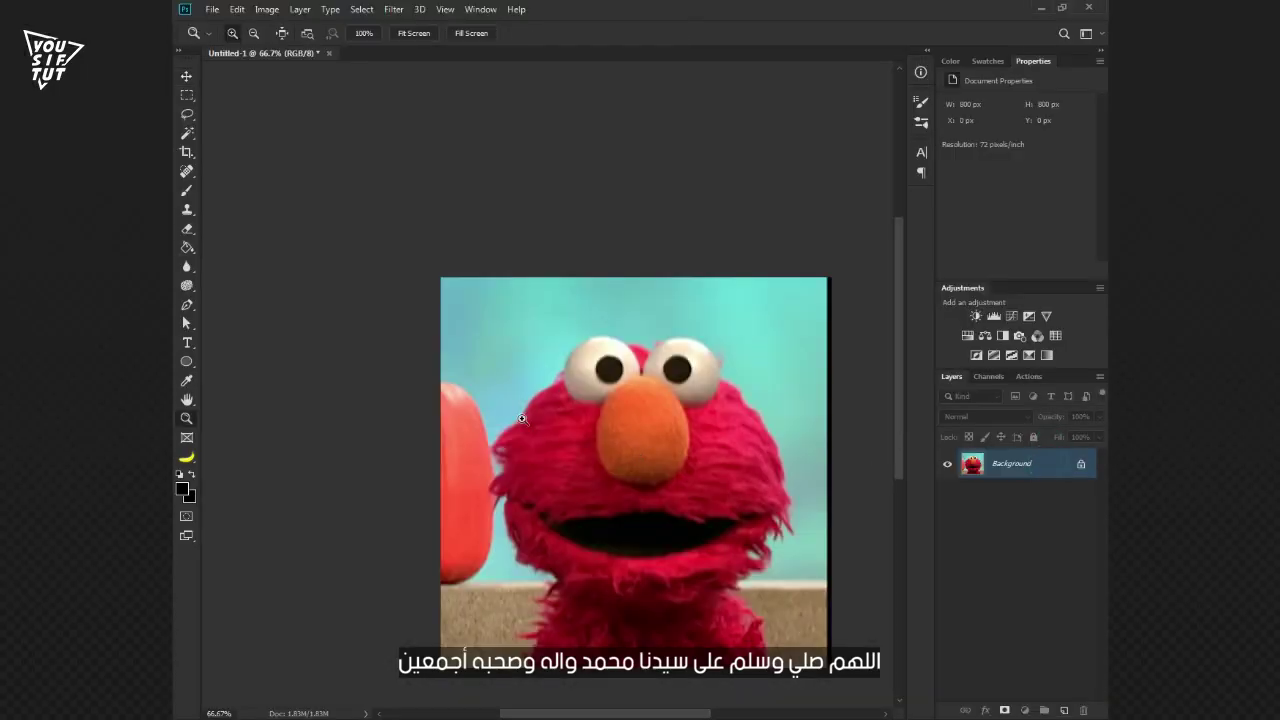
Zoom in on Elmo's face in the photo
{"action": "left_click", "coordinate": [509, 409]}
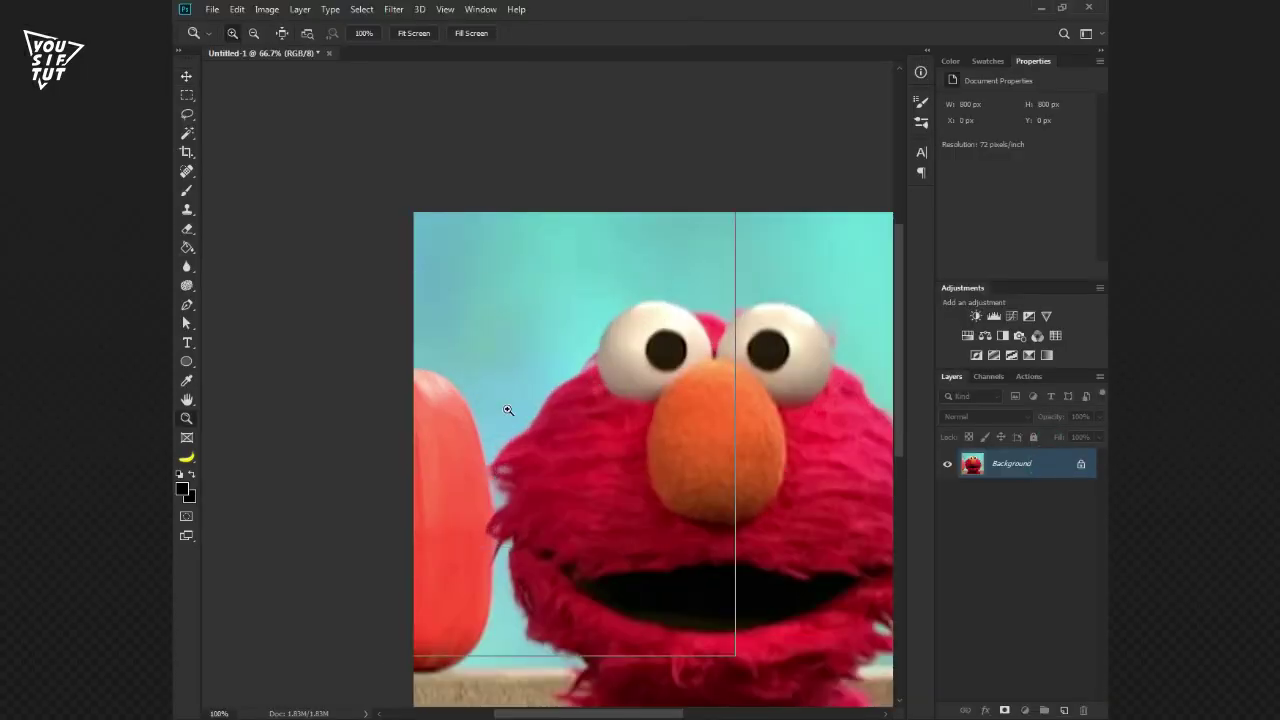
Set the Pen tool to Shape mode with black fill and begin tracing beside Elmo's left eye
{"action": "left_click", "coordinate": [528, 438]}
{"action": "left_click", "coordinate": [393, 9]}
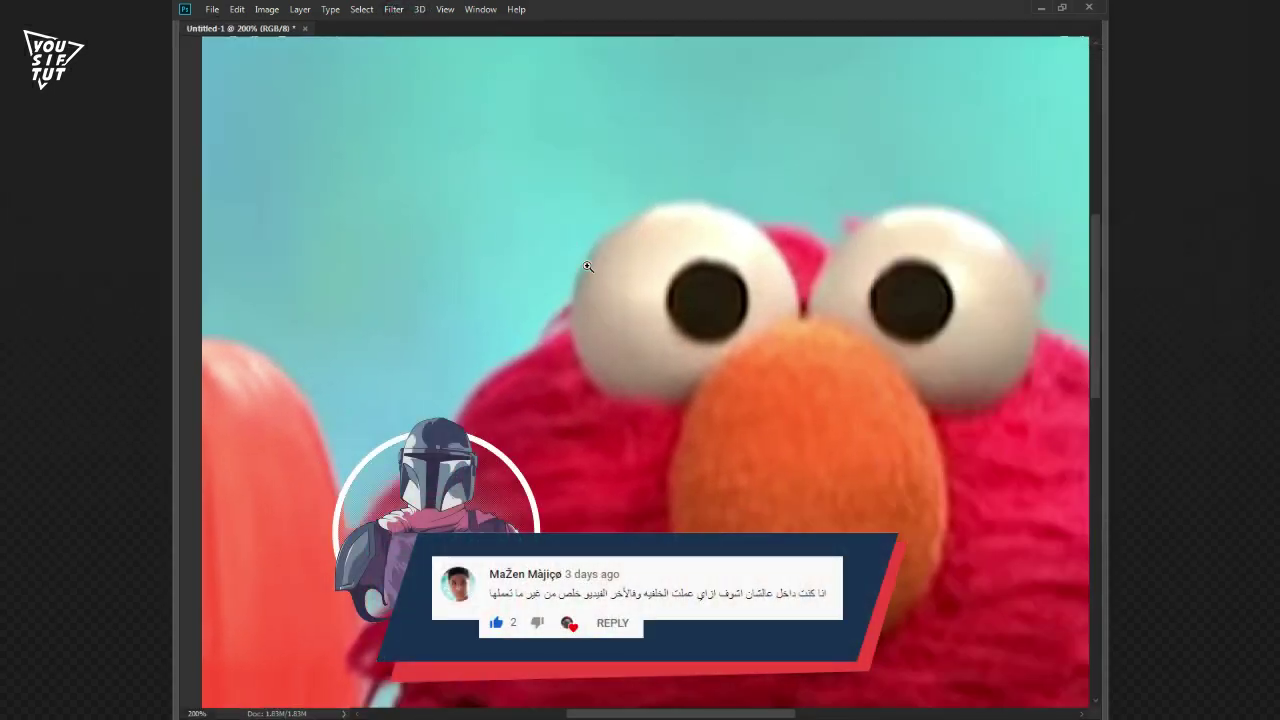
{"action": "left_click", "coordinate": [306, 33]}
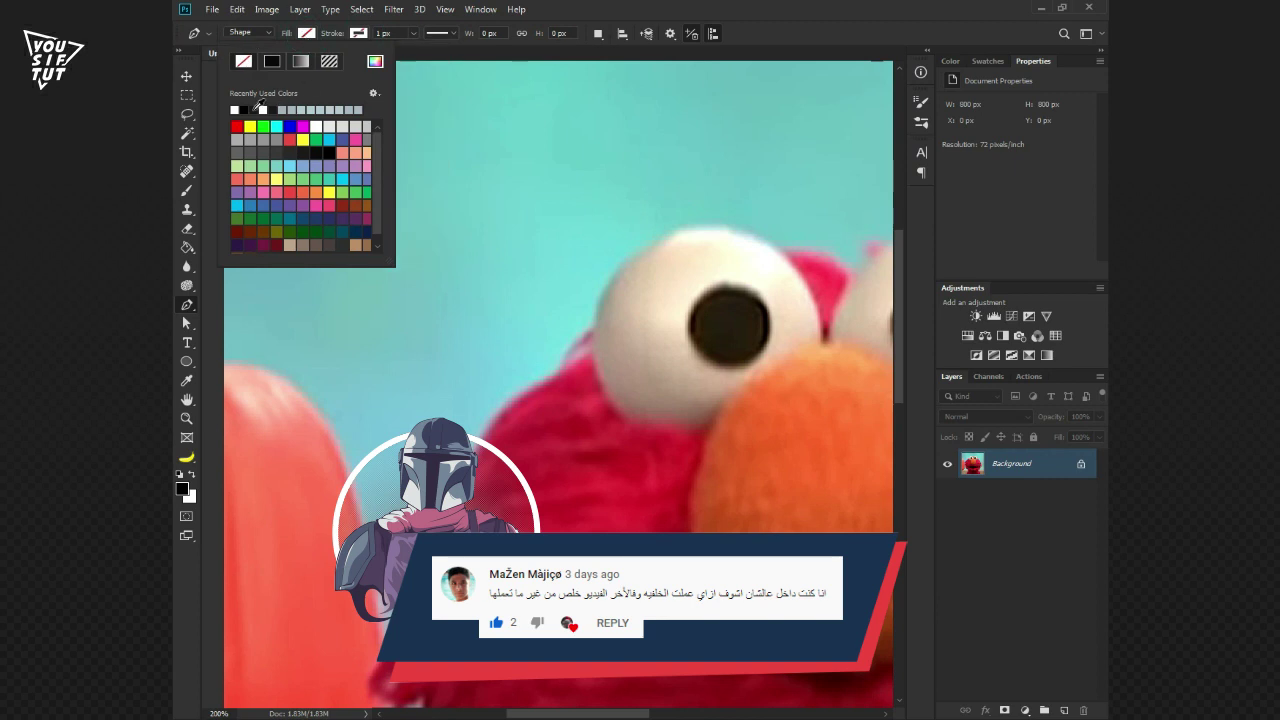
{"action": "left_click_drag", "start_coordinate": [597, 337], "coordinate": [552, 363]}
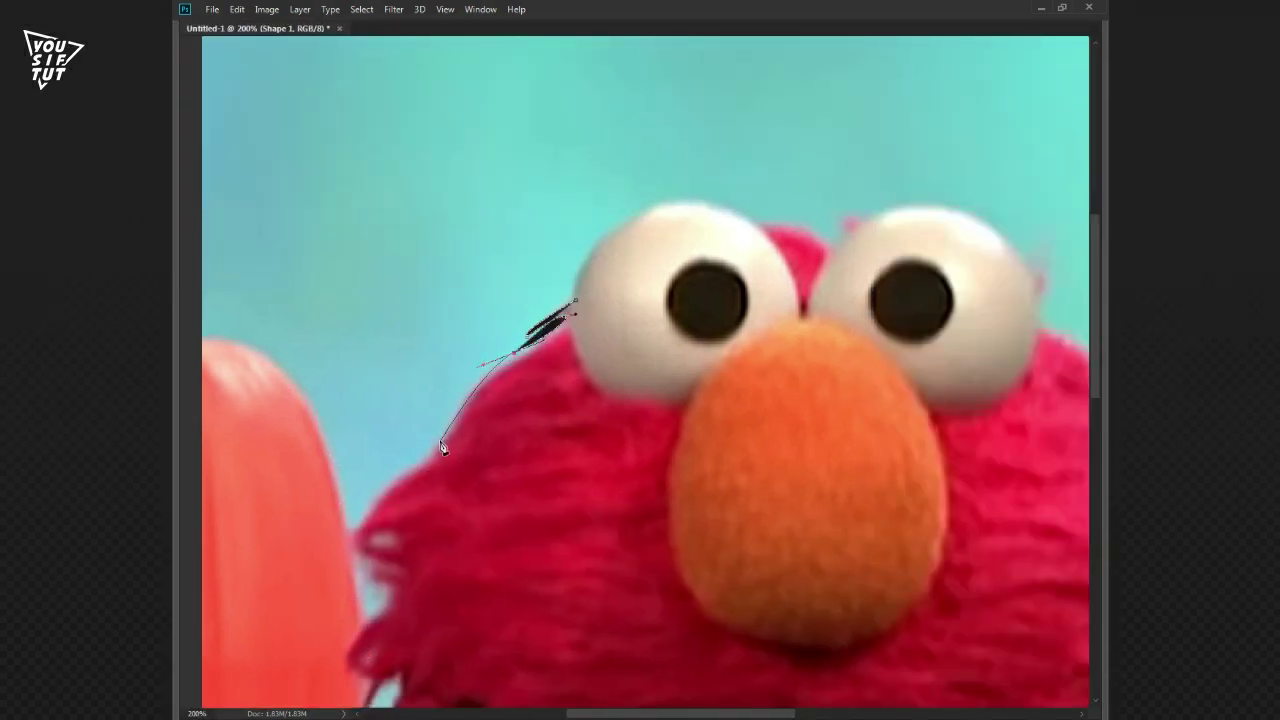
{"action": "left_click_drag", "start_coordinate": [440, 442], "coordinate": [481, 402]}
{"action": "left_click_drag", "start_coordinate": [365, 506], "coordinate": [437, 494]}
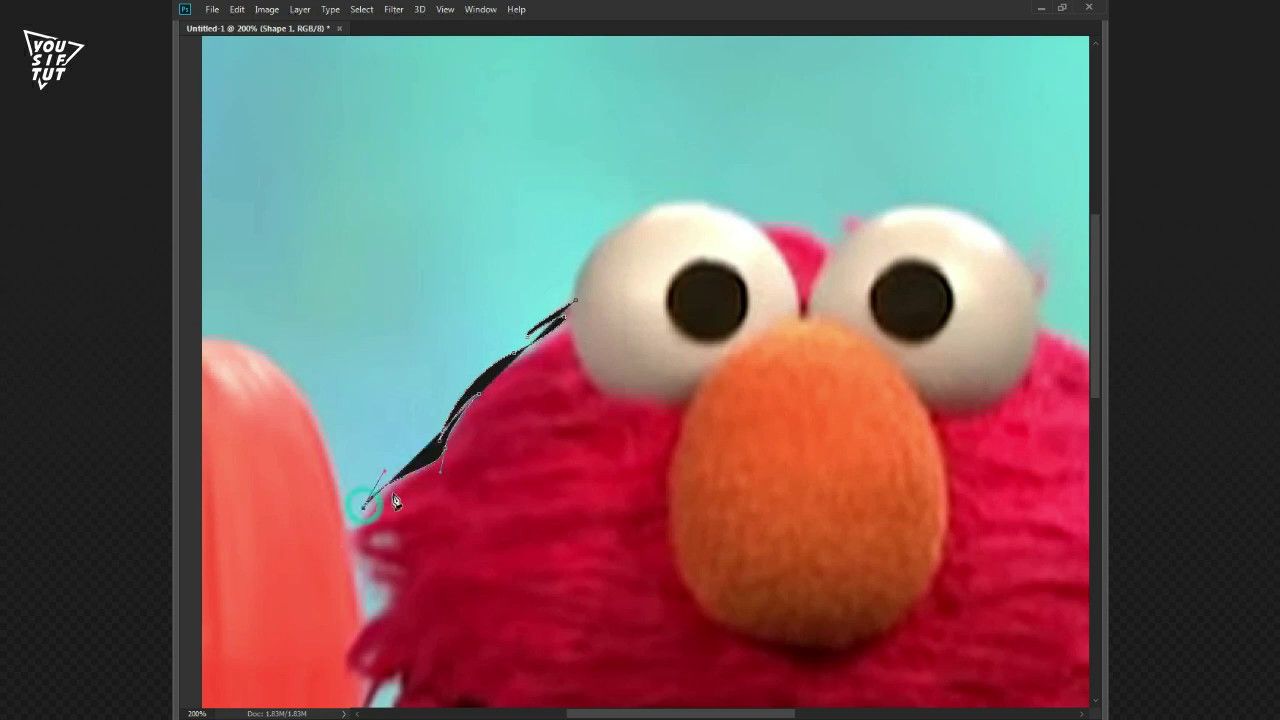
{"action": "left_click_drag", "start_coordinate": [388, 563], "coordinate": [412, 565]}
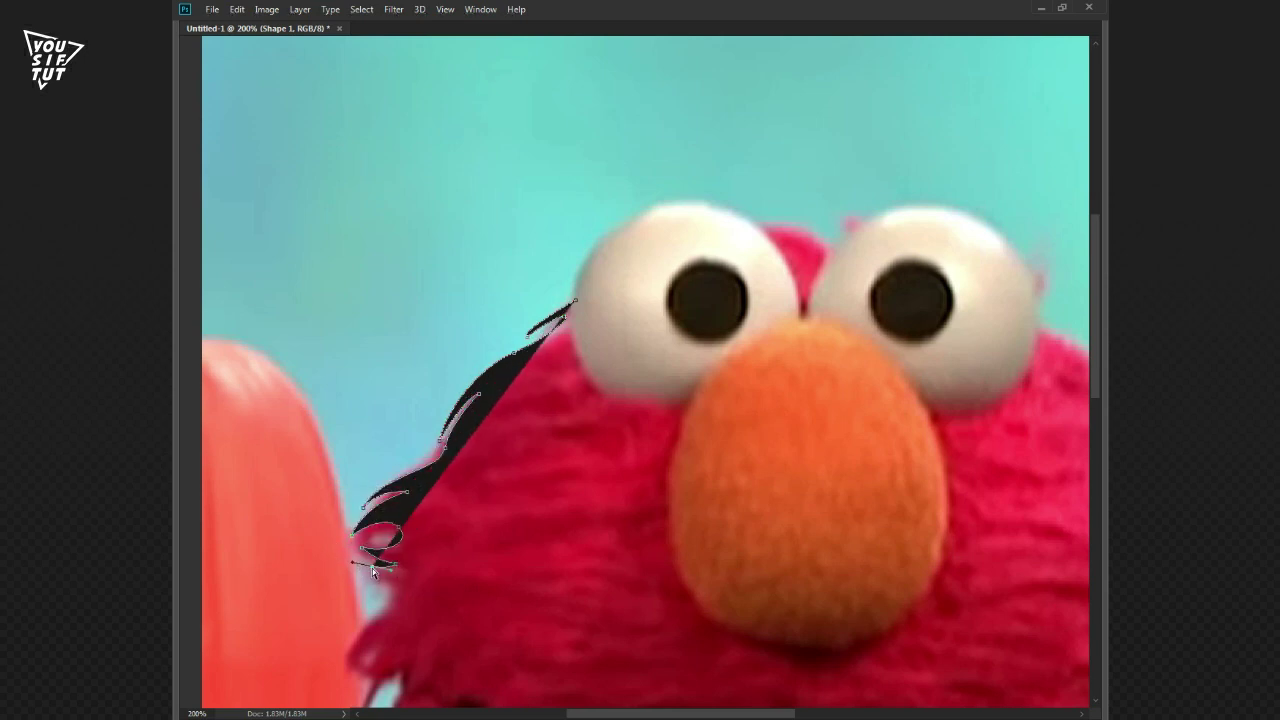
{"action": "left_click", "coordinate": [408, 594]}
Continue the black outline down Elmo's left fur with curved points
{"action": "scroll", "coordinate": [345, 600], "scroll_direction": "down", "scroll_amount": 3}
{"action": "left_click", "coordinate": [357, 494]}
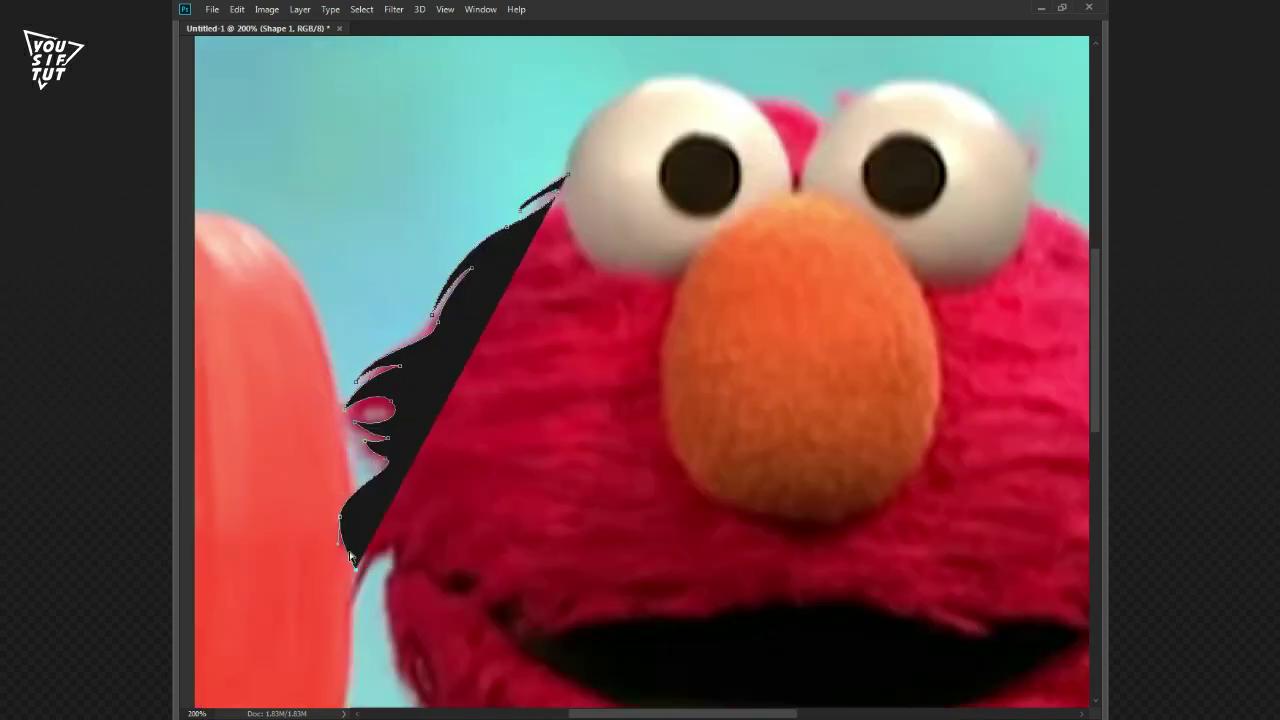
{"action": "left_click", "coordinate": [345, 560]}
{"action": "left_click_drag", "start_coordinate": [345, 560], "coordinate": [387, 556]}
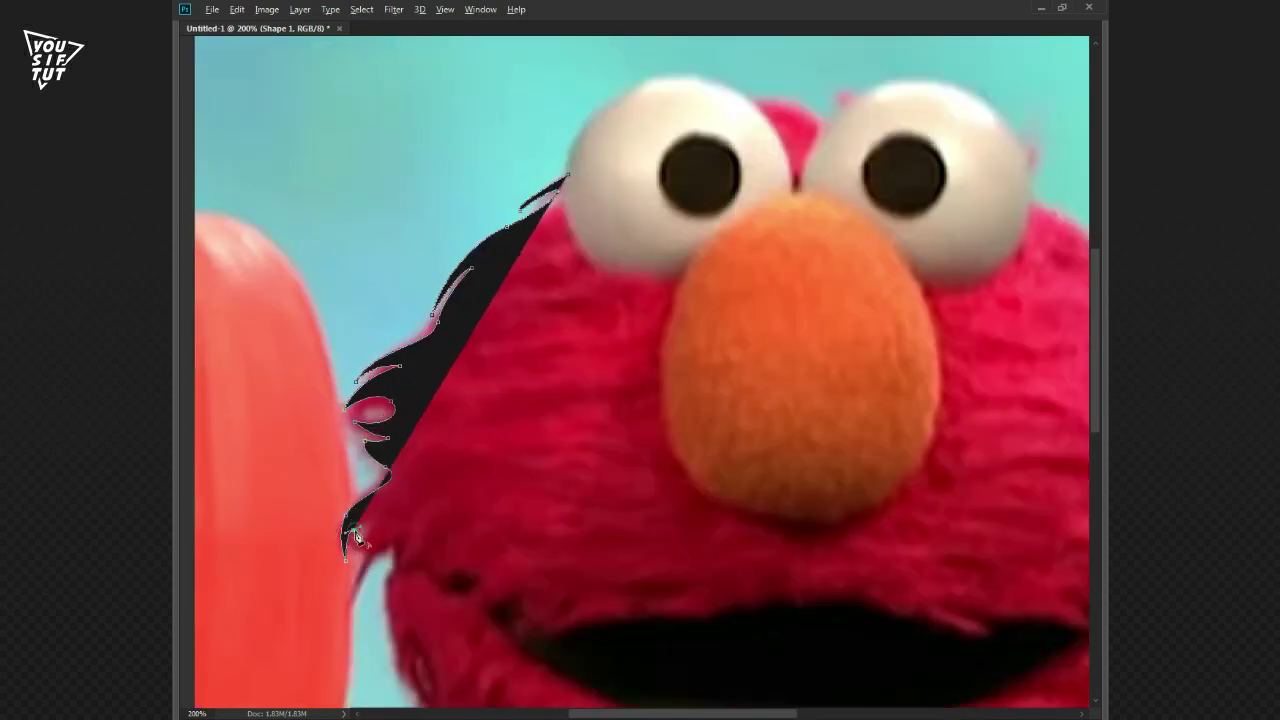
{"action": "left_click", "coordinate": [373, 600]}
{"action": "left_click_drag", "start_coordinate": [406, 675], "coordinate": [384, 465]}
{"action": "left_click", "coordinate": [384, 465]}
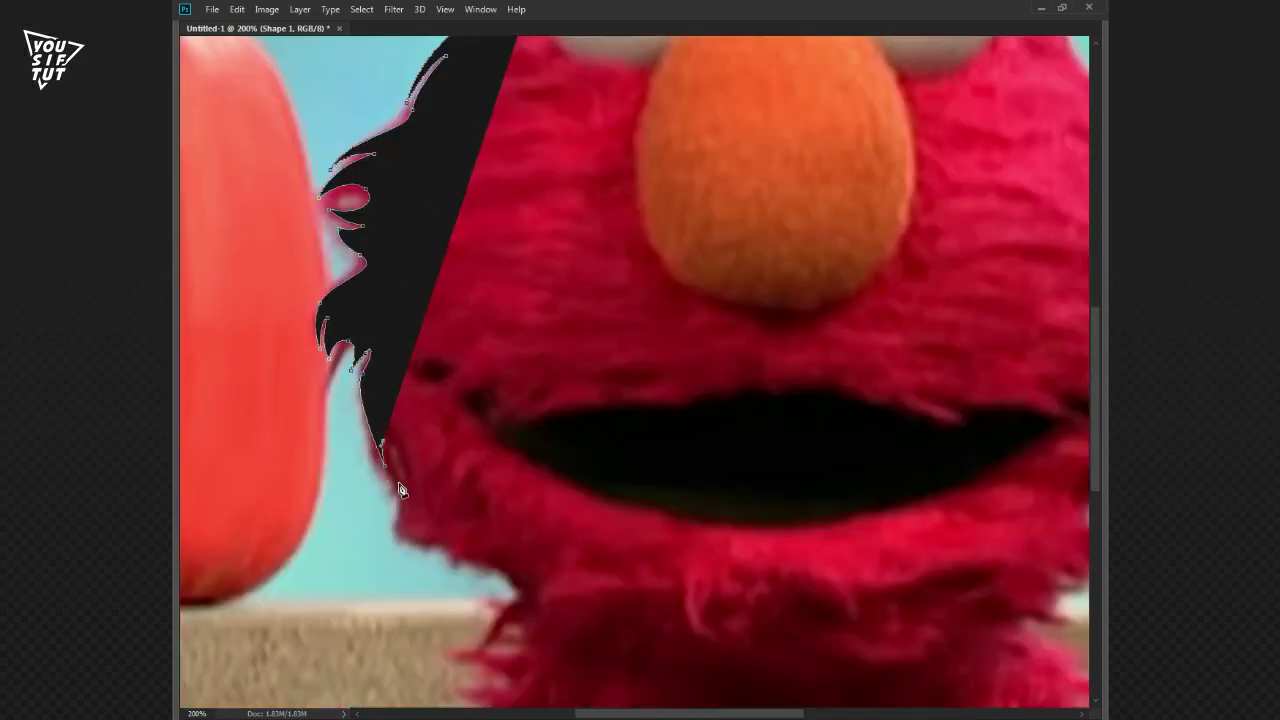
Trace the lower left side around the fur tufts toward the image bottom
{"action": "left_click", "coordinate": [398, 483]}
{"action": "left_click_drag", "start_coordinate": [390, 530], "coordinate": [413, 524]}
{"action": "left_click", "coordinate": [432, 537]}
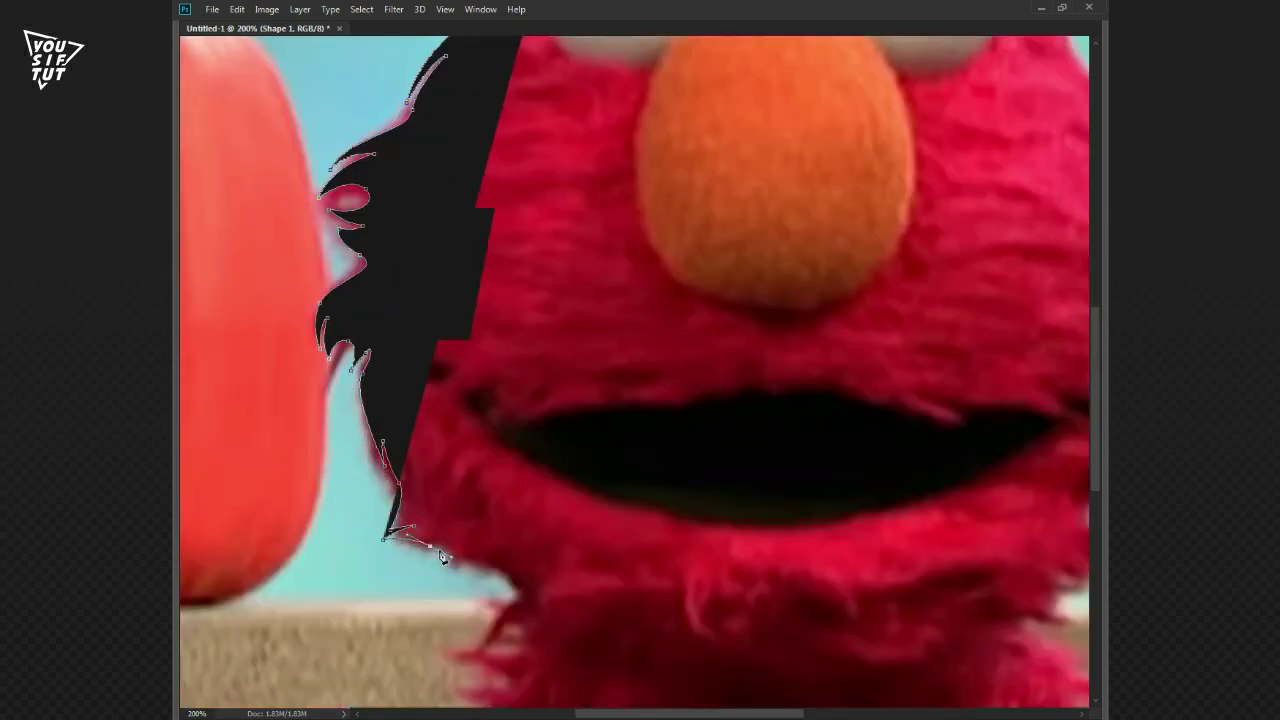
{"action": "left_click", "coordinate": [466, 552]}
{"action": "left_click_drag", "start_coordinate": [520, 600], "coordinate": [440, 430]}
{"action": "mouse_move", "coordinate": [397, 470]}
{"action": "left_mouse_down"}
{"action": "mouse_move", "coordinate": [441, 462]}
{"action": "mouse_move", "coordinate": [437, 449]}
{"action": "left_mouse_up"}
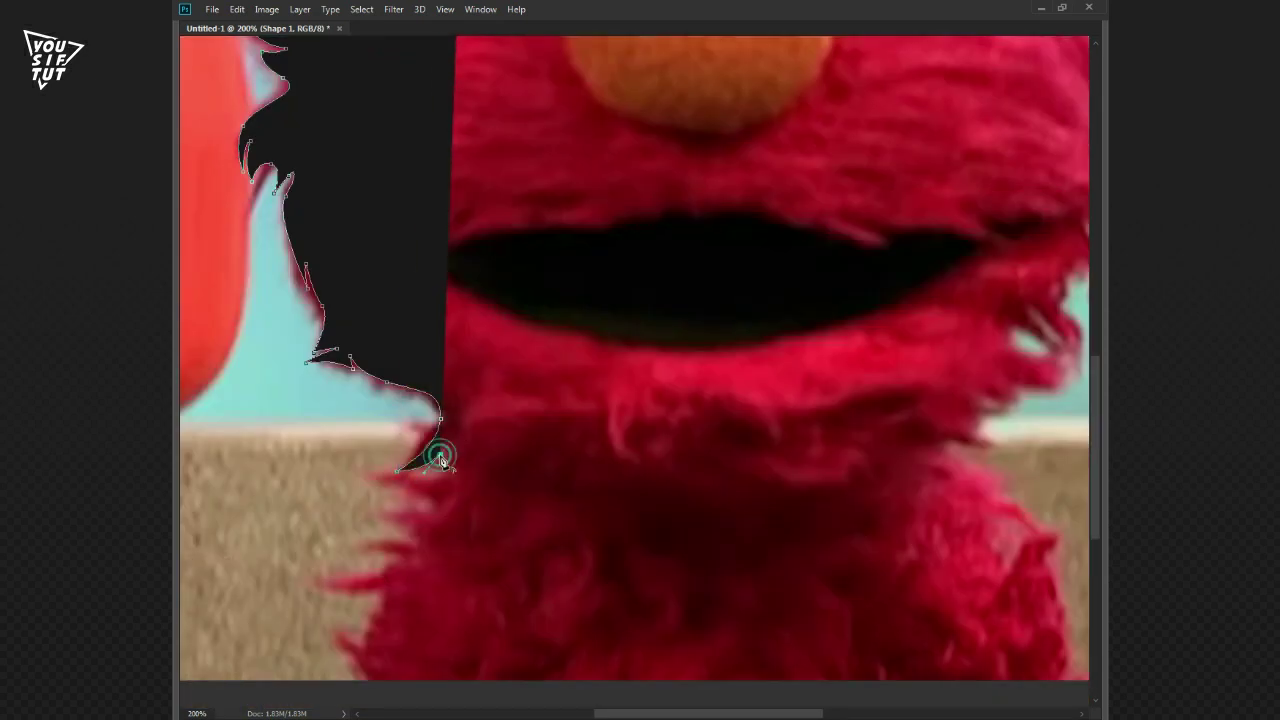
{"action": "left_click", "coordinate": [372, 515]}
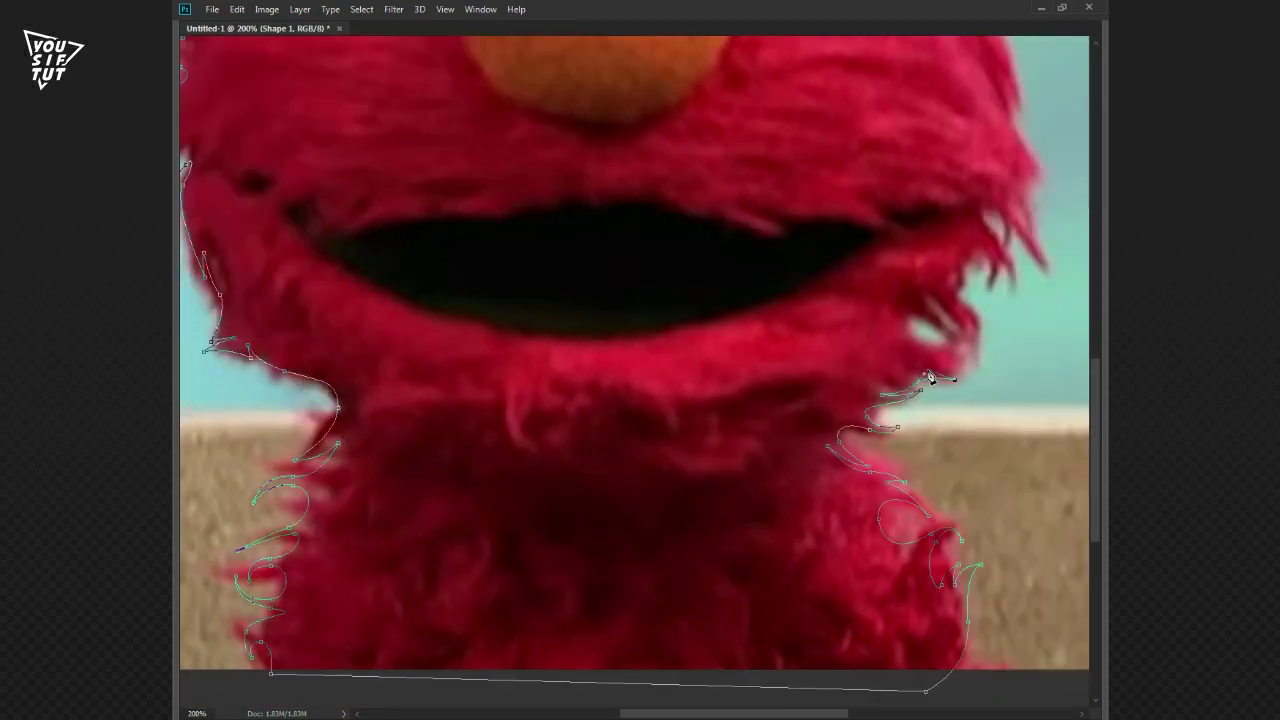
Trace the outline up Elmo's right edge toward the eyes
{"action": "mouse_move", "coordinate": [909, 321]}
{"action": "left_mouse_down"}
{"action": "mouse_move", "coordinate": [910, 283]}
{"action": "mouse_move", "coordinate": [947, 460]}
{"action": "left_mouse_up"}
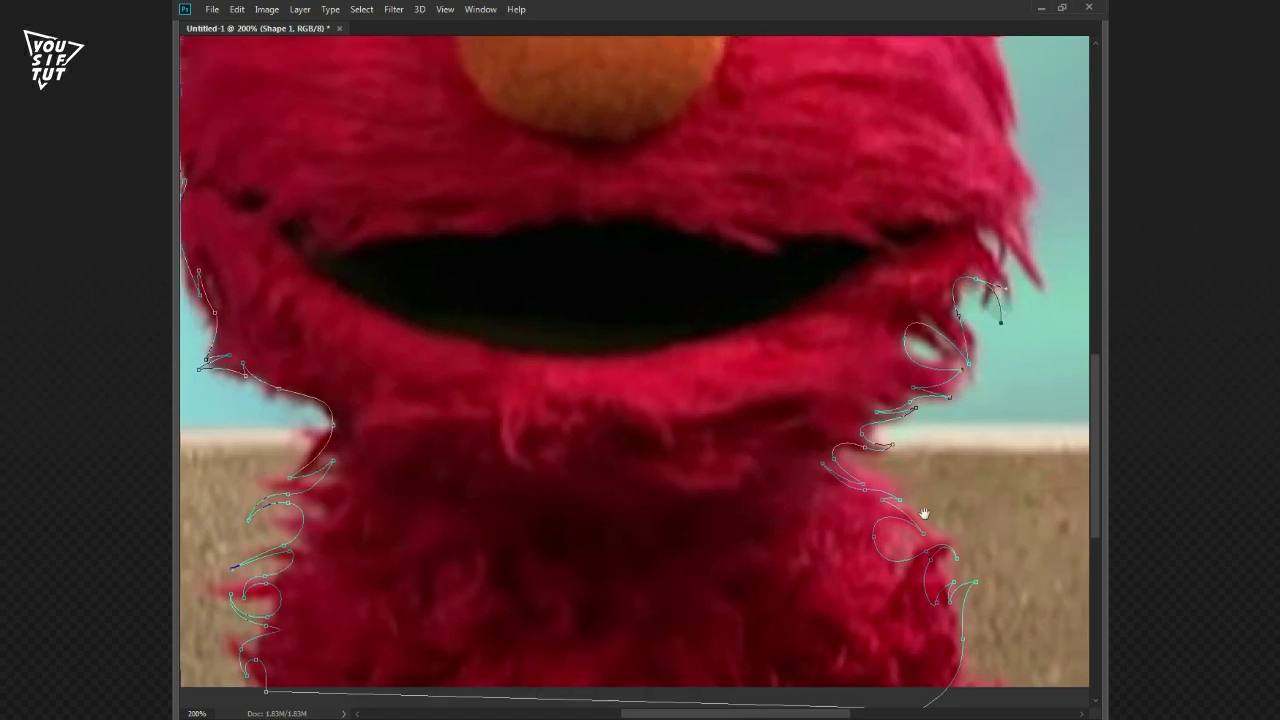
{"action": "left_click_drag", "start_coordinate": [957, 408], "coordinate": [954, 394]}
{"action": "left_click_drag", "start_coordinate": [940, 335], "coordinate": [920, 306]}
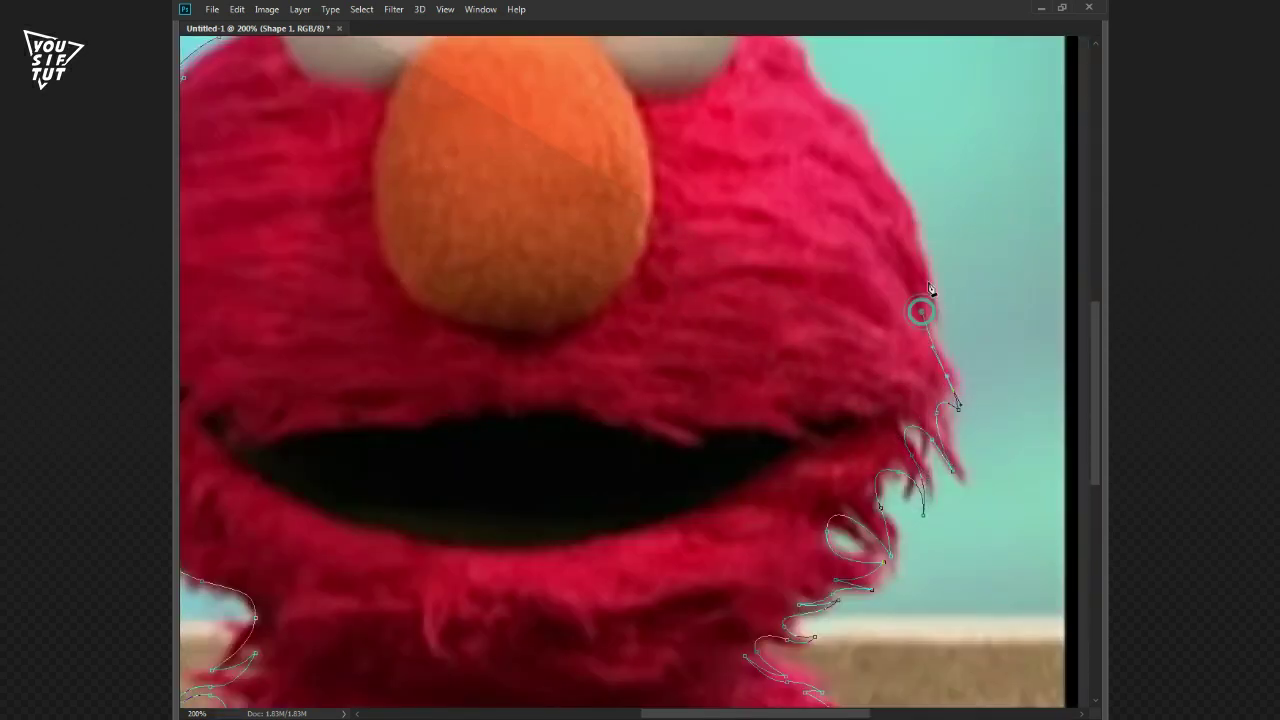
{"action": "left_click_drag", "start_coordinate": [866, 163], "coordinate": [886, 413]}
{"action": "left_click", "coordinate": [860, 391]}
{"action": "left_click_drag", "start_coordinate": [822, 321], "coordinate": [800, 312]}
Arc the outline over the tops of both eyes
{"action": "left_click", "coordinate": [766, 299]}
{"action": "mouse_move", "coordinate": [664, 182]}
{"action": "left_mouse_down"}
{"action": "mouse_move", "coordinate": [555, 163]}
{"action": "mouse_move", "coordinate": [487, 203]}
{"action": "left_mouse_up"}
{"action": "left_click", "coordinate": [555, 233]}
{"action": "left_click_drag", "start_coordinate": [316, 254], "coordinate": [366, 130]}
{"action": "left_click_drag", "start_coordinate": [403, 185], "coordinate": [469, 180]}
{"action": "mouse_move", "coordinate": [518, 309]}
{"action": "left_mouse_down"}
{"action": "mouse_move", "coordinate": [516, 325]}
{"action": "mouse_move", "coordinate": [540, 293]}
{"action": "left_mouse_up"}
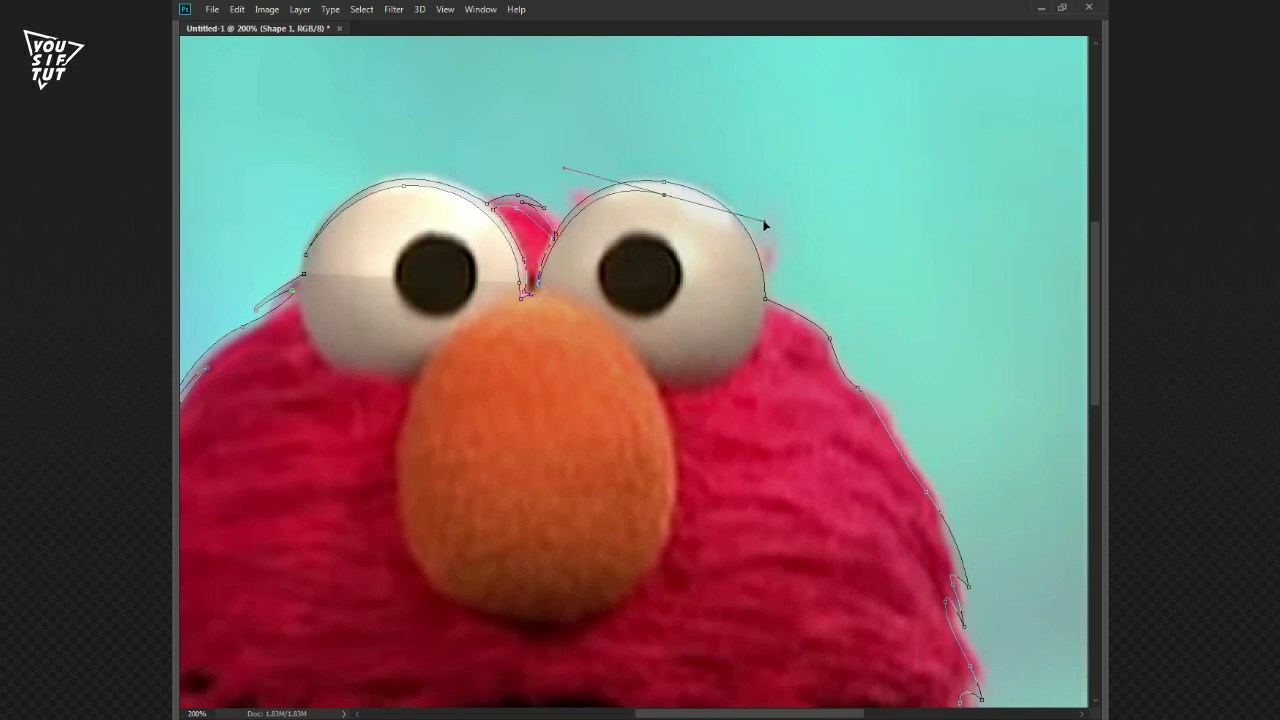
Trace along the right eye's top and down Elmo's right edge
{"action": "left_click", "coordinate": [672, 190]}
{"action": "left_click_drag", "start_coordinate": [715, 205], "coordinate": [785, 212]}
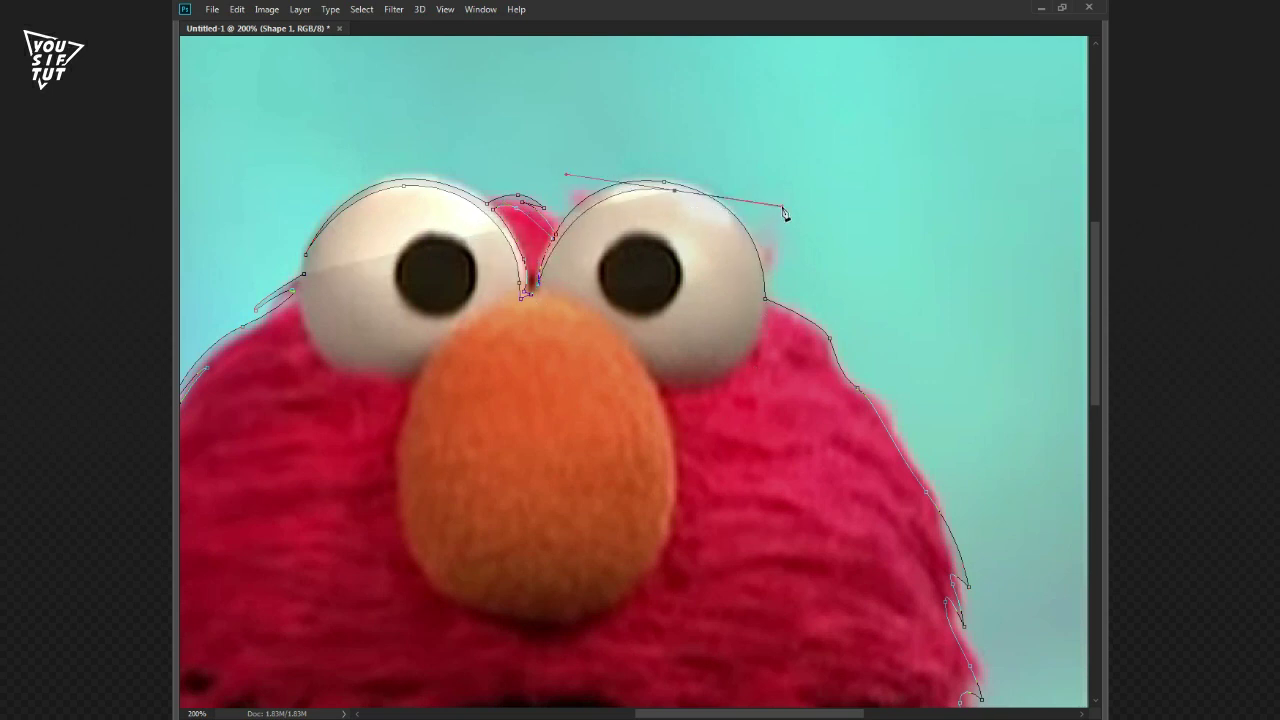
{"action": "mouse_move", "coordinate": [692, 380]}
{"action": "left_mouse_down"}
{"action": "mouse_move", "coordinate": [768, 330]}
{"action": "mouse_move", "coordinate": [691, 255]}
{"action": "left_mouse_up"}
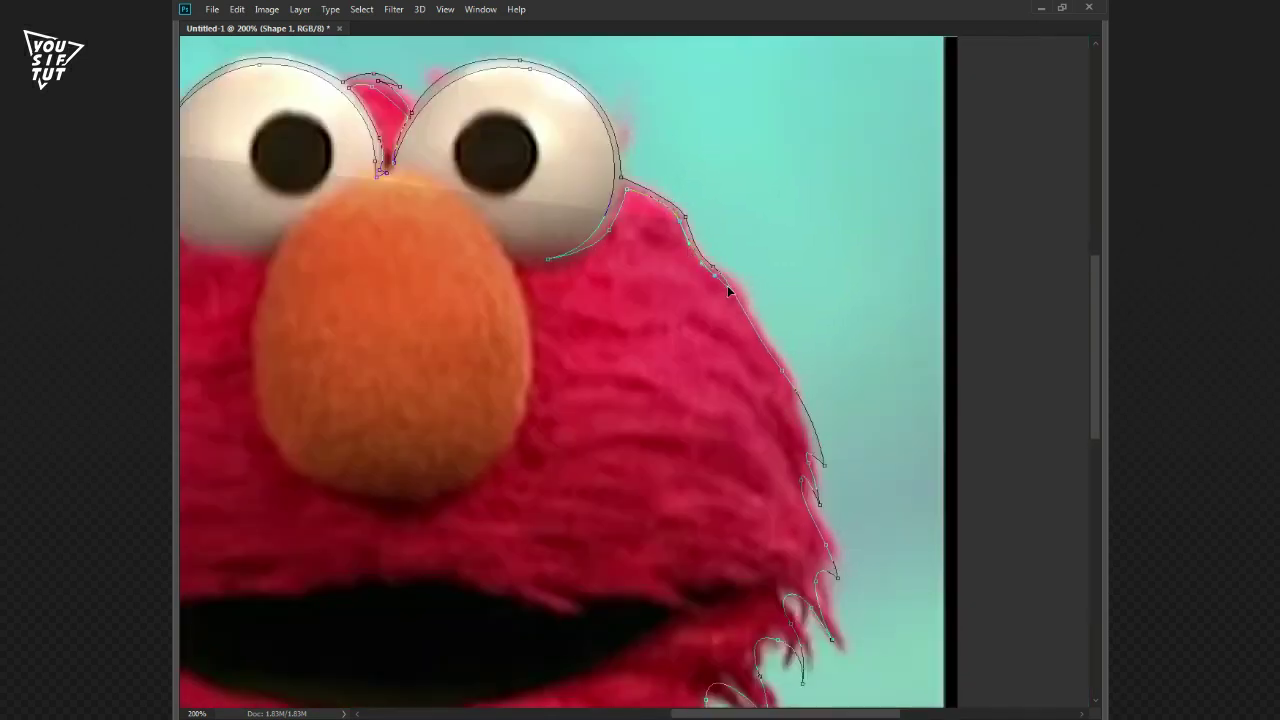
{"action": "mouse_move", "coordinate": [780, 374]}
{"action": "left_mouse_down"}
{"action": "mouse_move", "coordinate": [810, 477]}
{"action": "mouse_move", "coordinate": [787, 467]}
{"action": "left_mouse_up"}
{"action": "left_click_drag", "start_coordinate": [843, 580], "coordinate": [815, 568]}
{"action": "left_click_drag", "start_coordinate": [791, 663], "coordinate": [771, 523]}
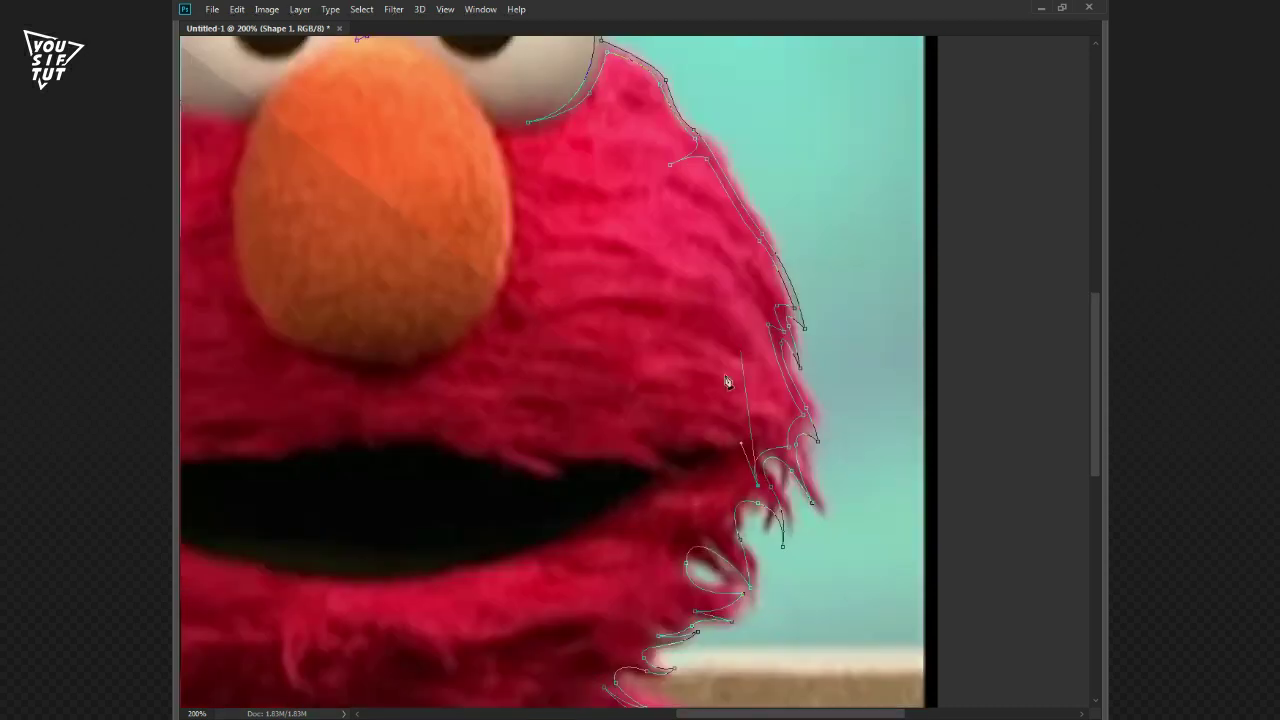
{"action": "mouse_move", "coordinate": [692, 627]}
{"action": "left_mouse_down"}
{"action": "mouse_move", "coordinate": [742, 452]}
{"action": "mouse_move", "coordinate": [665, 497]}
{"action": "left_mouse_up"}
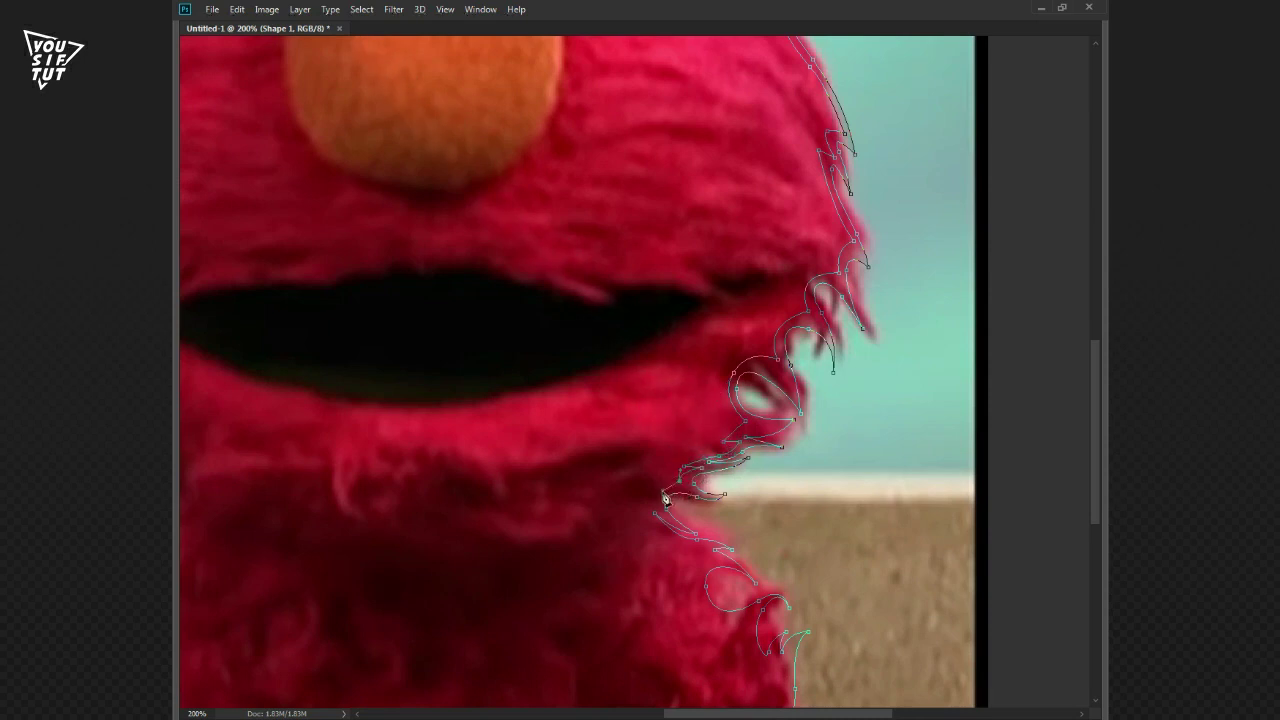
Continue the outline up from the chin and across the chin fur
{"action": "scroll", "coordinate": [700, 594], "scroll_direction": "down", "scroll_amount": 5}
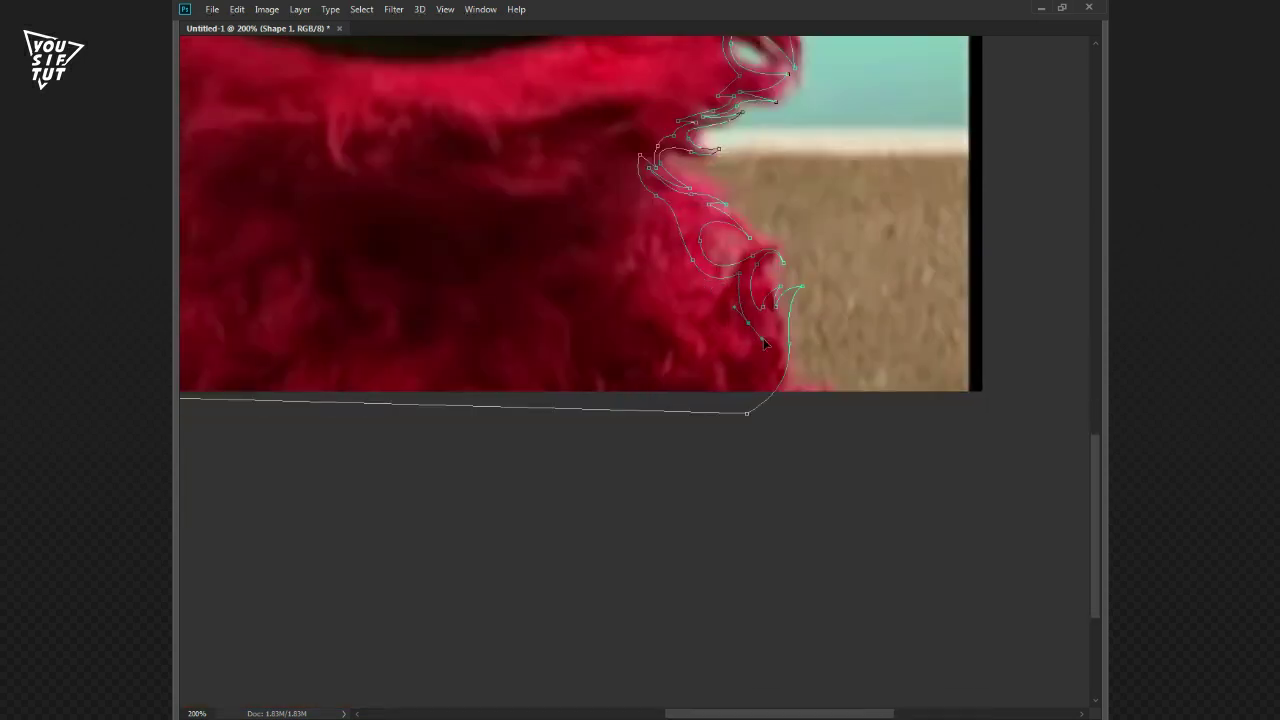
{"action": "left_click_drag", "start_coordinate": [727, 413], "coordinate": [1070, 480]}
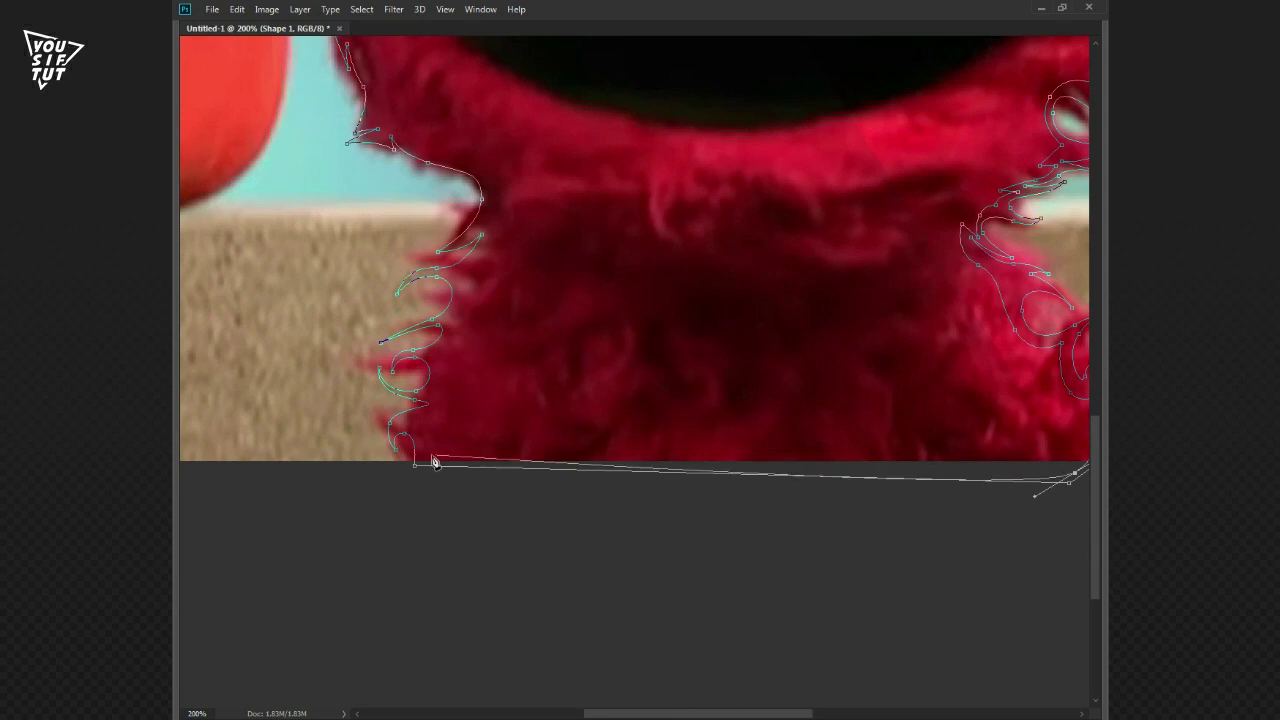
{"action": "left_click_drag", "start_coordinate": [449, 354], "coordinate": [468, 338]}
{"action": "left_click_drag", "start_coordinate": [486, 251], "coordinate": [497, 229]}
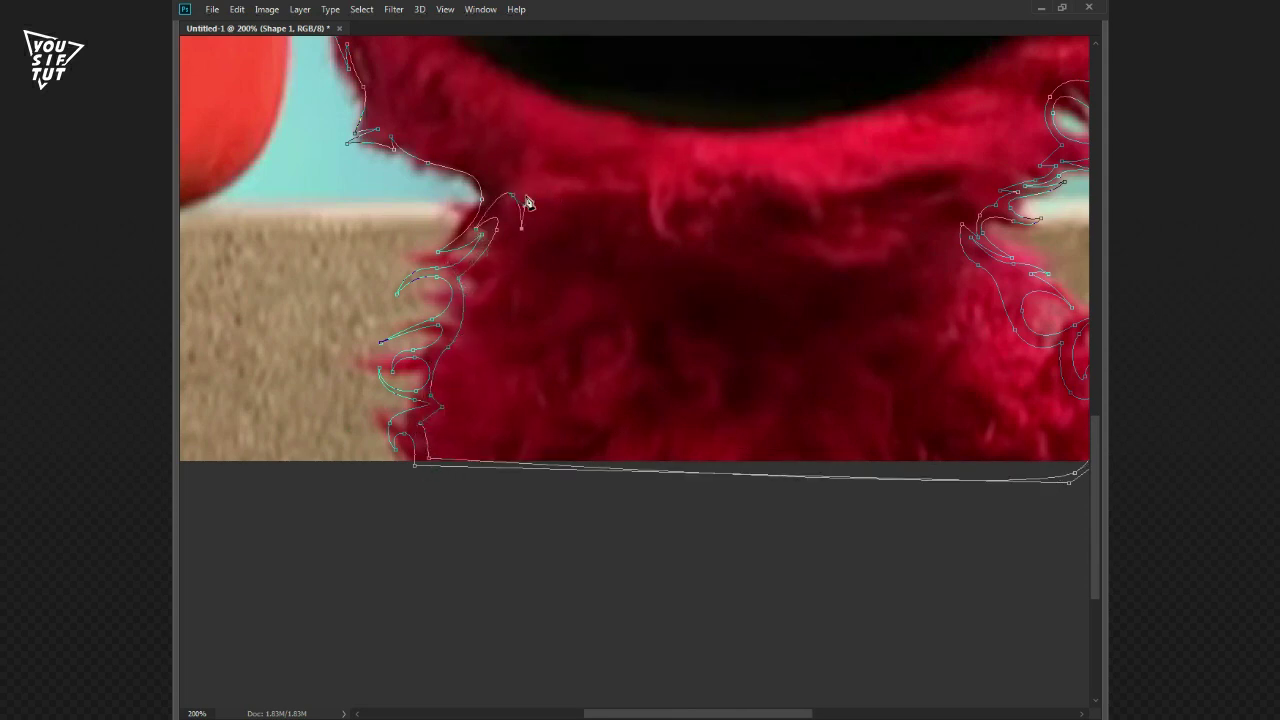
{"action": "left_click_drag", "start_coordinate": [726, 214], "coordinate": [767, 204]}
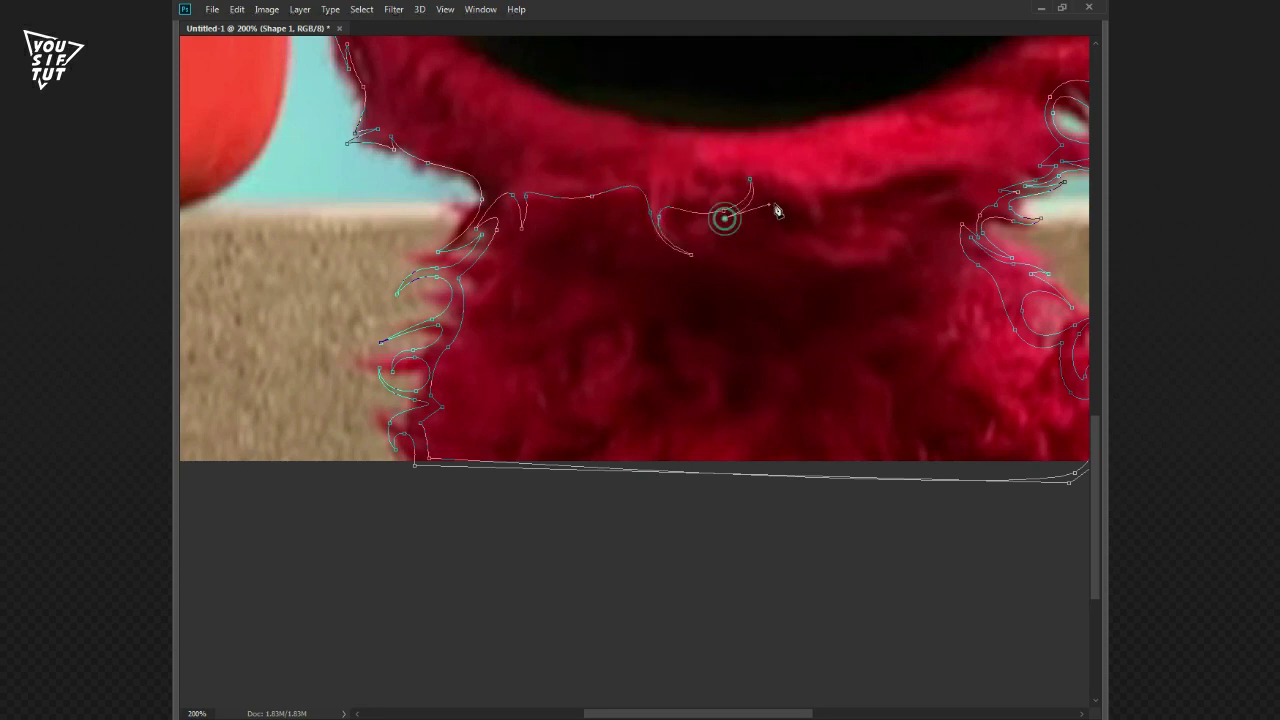
{"action": "left_click", "coordinate": [952, 177]}
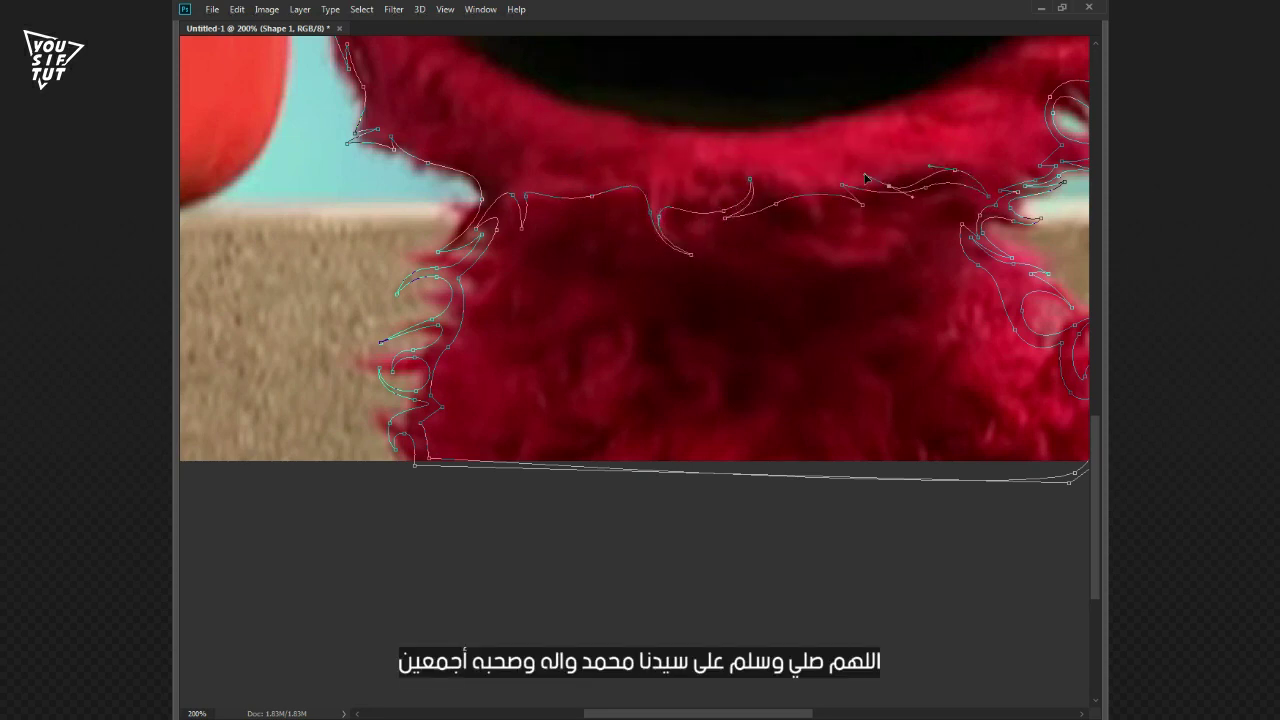
{"action": "left_click_drag", "start_coordinate": [841, 195], "coordinate": [750, 172]}
Finish the outline under the left eye and fill the new Layer 1 with white
{"action": "left_click_drag", "start_coordinate": [492, 197], "coordinate": [585, 295]}
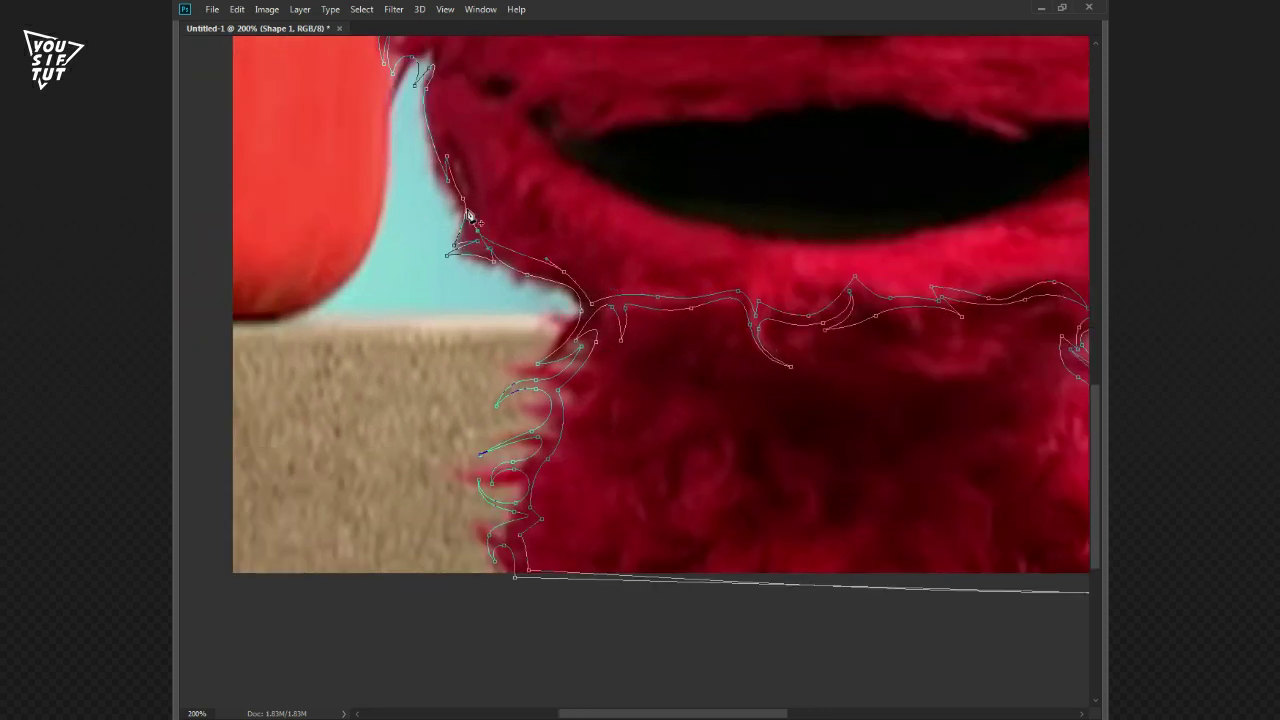
{"action": "mouse_move", "coordinate": [445, 65]}
{"action": "left_mouse_down"}
{"action": "mouse_move", "coordinate": [466, 94]}
{"action": "mouse_move", "coordinate": [495, 345]}
{"action": "left_mouse_up"}
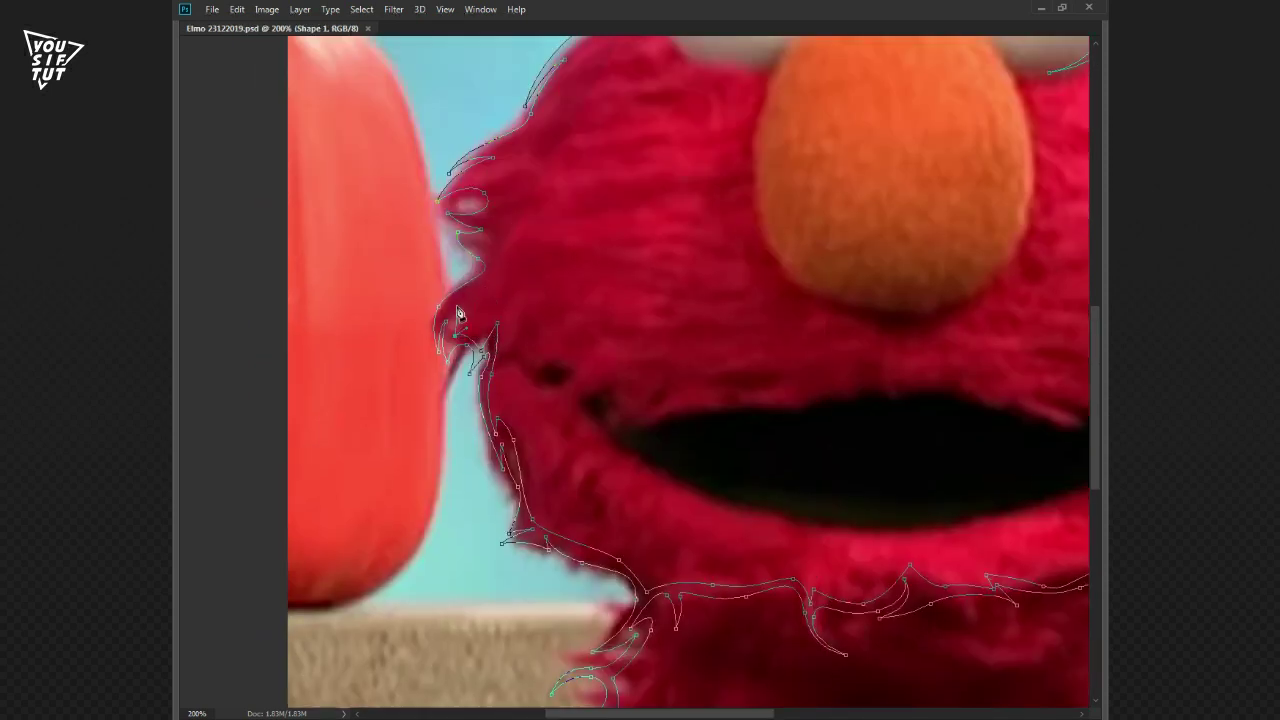
{"action": "left_click", "coordinate": [498, 263]}
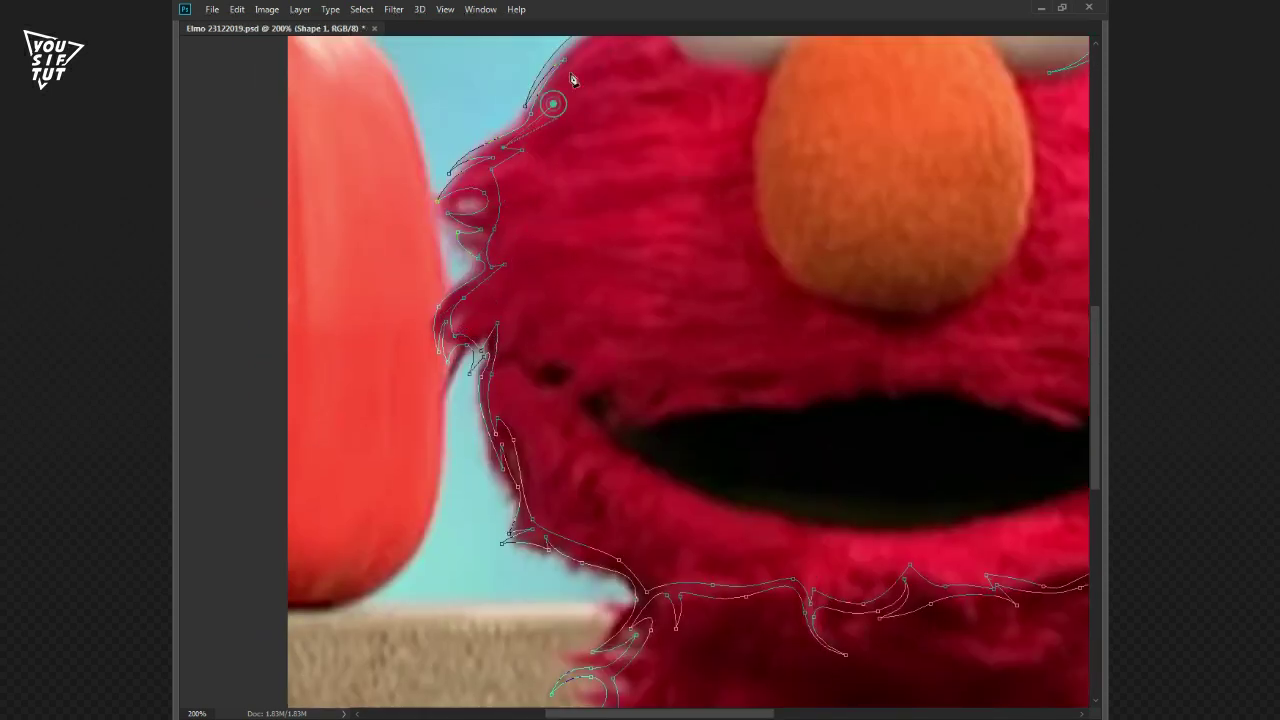
{"action": "left_click_drag", "start_coordinate": [557, 112], "coordinate": [497, 292]}
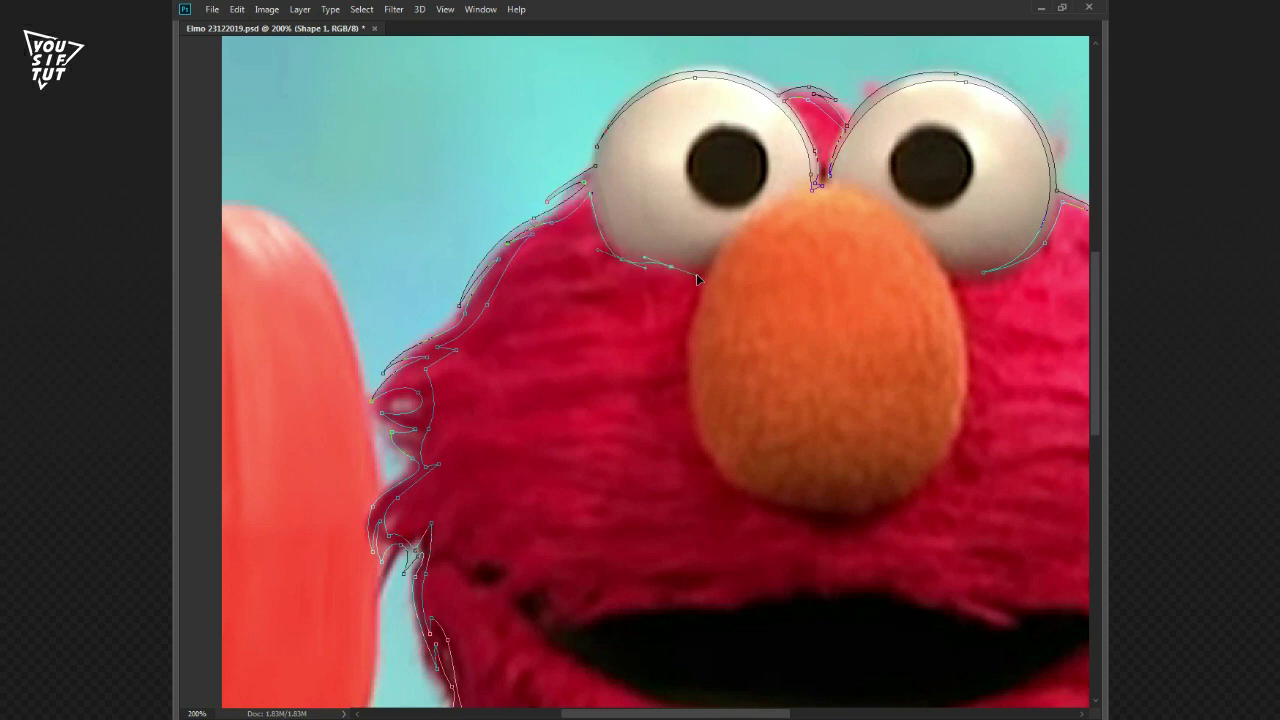
{"action": "left_click_drag", "start_coordinate": [711, 260], "coordinate": [797, 195]}
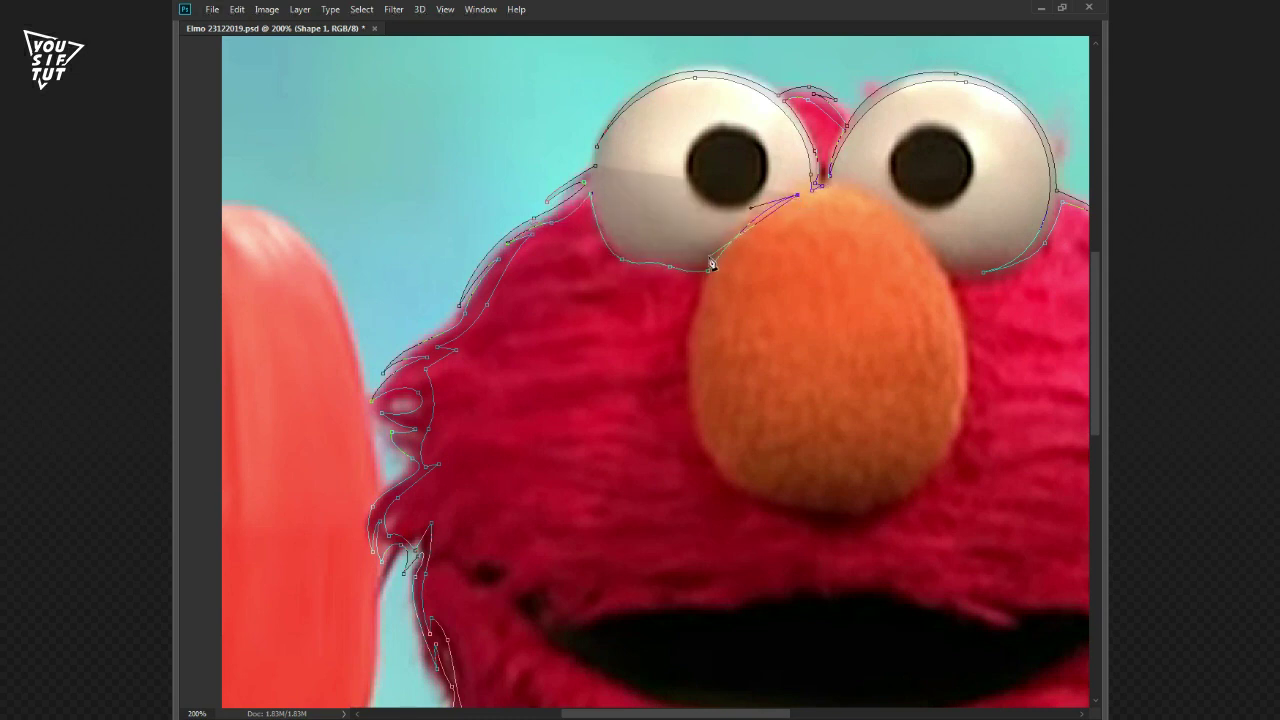
{"action": "left_click", "coordinate": [648, 252]}
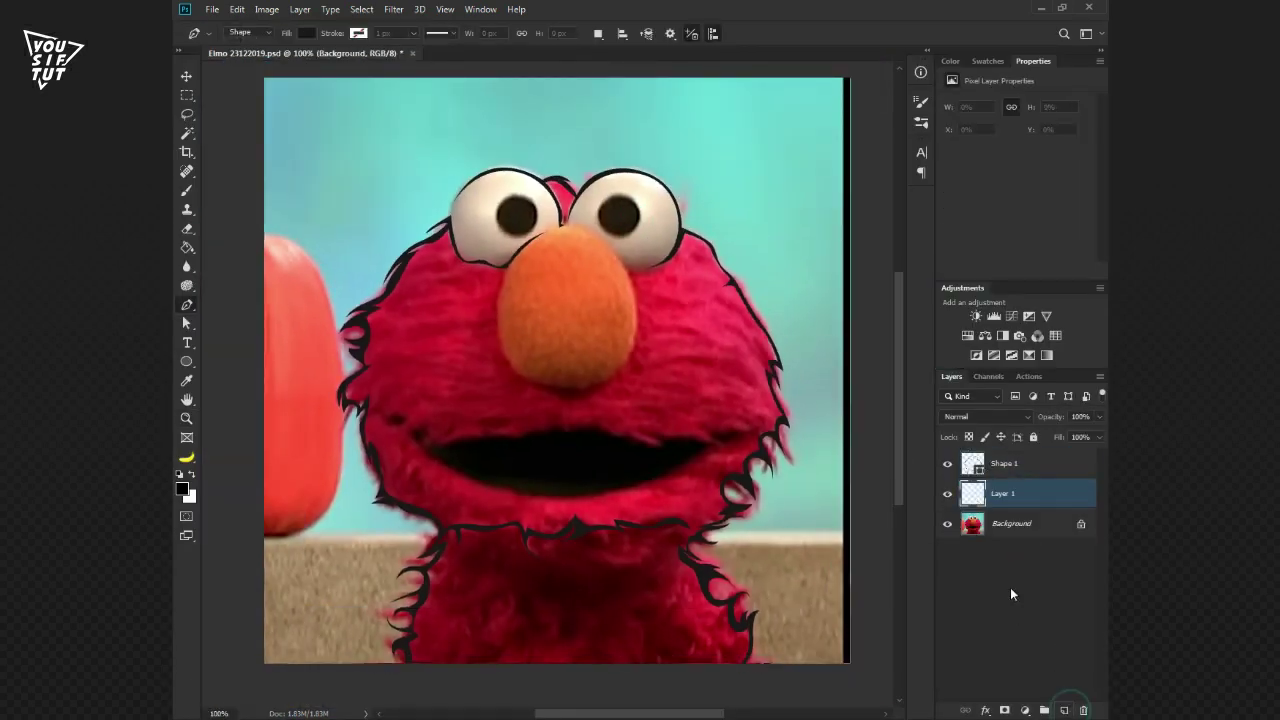
{"action": "key", "text": "alt+BackSpace"}
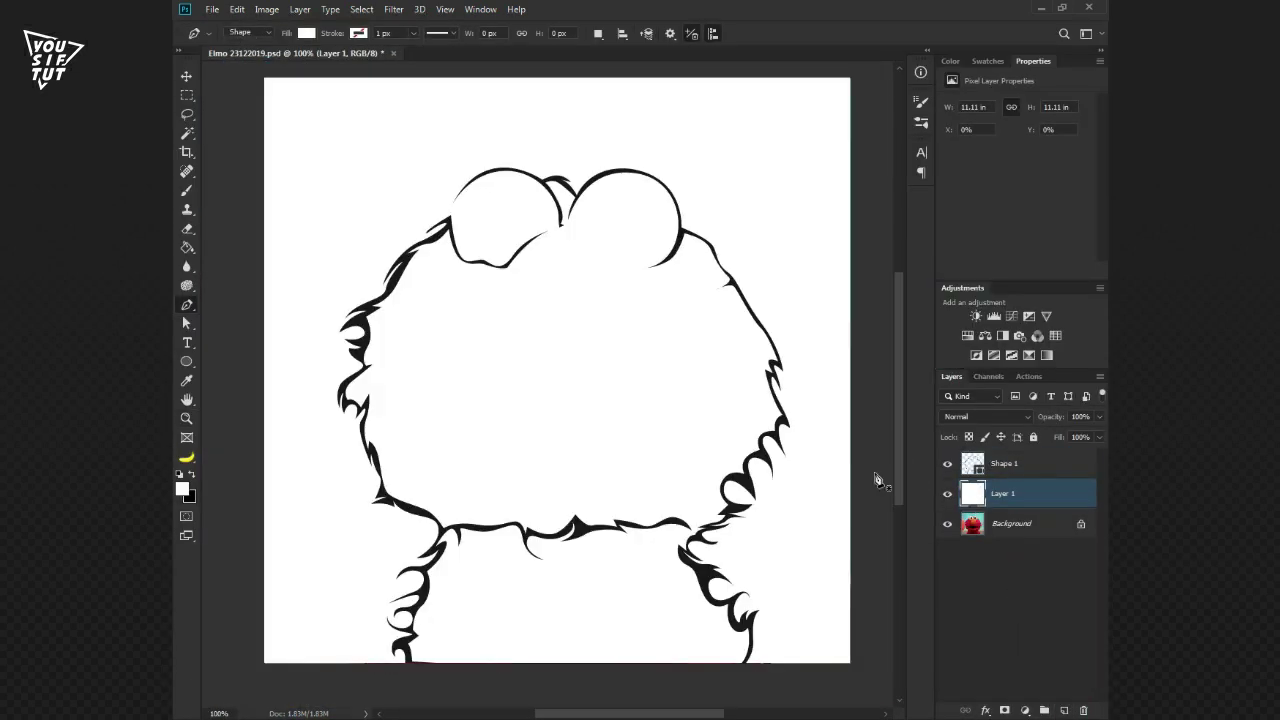
Hide white Layer 1 and trace Elmo's mouth as black Shape 2 with a curved upper lip
{"action": "left_click", "coordinate": [946, 495]}
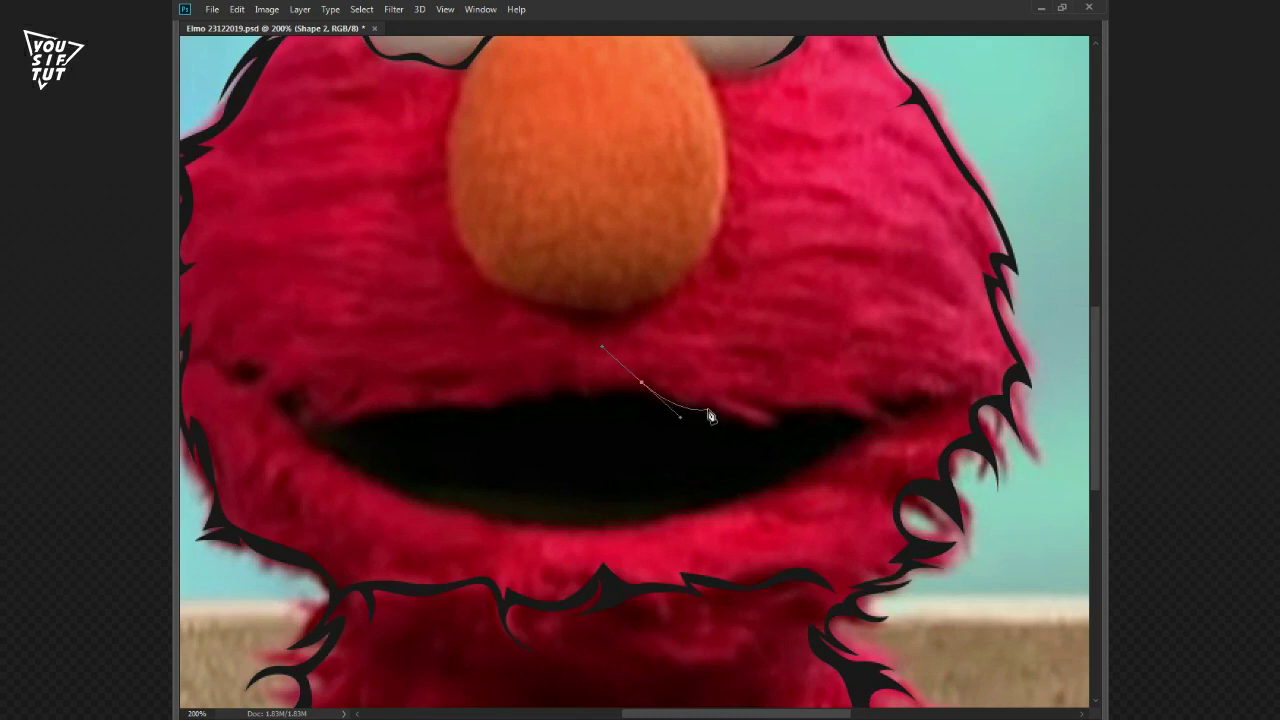
{"action": "left_click_drag", "start_coordinate": [760, 408], "coordinate": [790, 428]}
{"action": "left_click", "coordinate": [884, 430]}
{"action": "left_click_drag", "start_coordinate": [400, 492], "coordinate": [300, 422]}
{"action": "left_click", "coordinate": [249, 436]}
{"action": "mouse_move", "coordinate": [292, 397]}
{"action": "left_mouse_down"}
{"action": "mouse_move", "coordinate": [318, 391]}
{"action": "mouse_move", "coordinate": [325, 420]}
{"action": "left_mouse_up"}
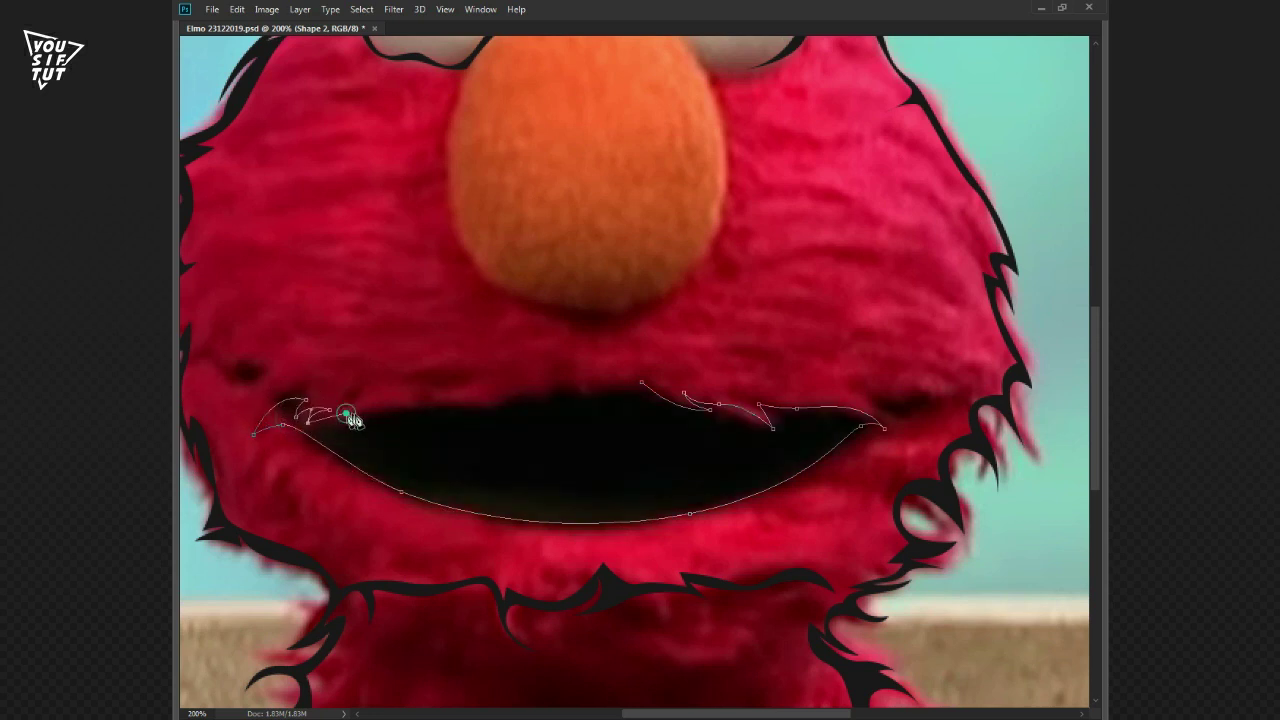
{"action": "left_click", "coordinate": [514, 398]}
{"action": "left_click_drag", "start_coordinate": [566, 377], "coordinate": [546, 415]}
{"action": "left_click_drag", "start_coordinate": [640, 390], "coordinate": [672, 418]}
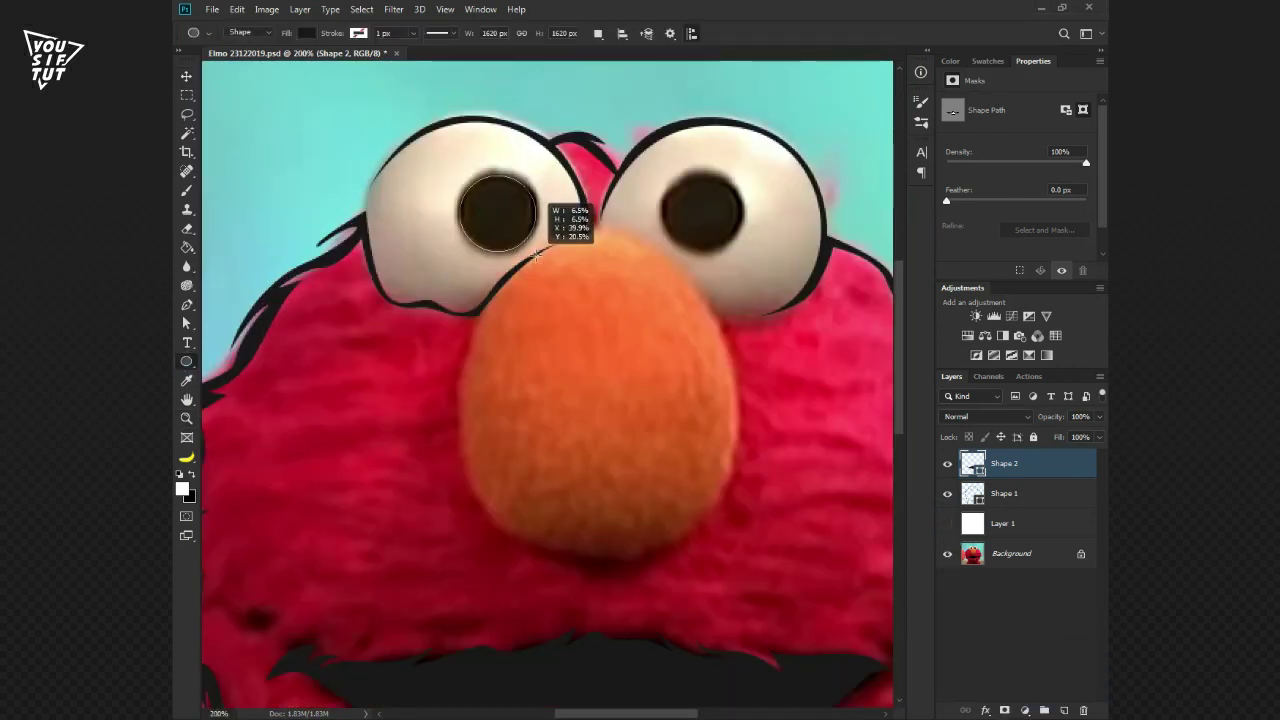
Cover both pupils with black circles as Ellipse 1 and Ellipse 1 copy
{"action": "left_click", "coordinate": [948, 590]}
{"action": "key", "text": "z"}
{"action": "key", "text": "ctrl+minus"}
{"action": "key", "text": "ctrl+minus"}
{"action": "key", "text": "ctrl+minus"}
{"action": "key", "text": "ctrl+plus"}
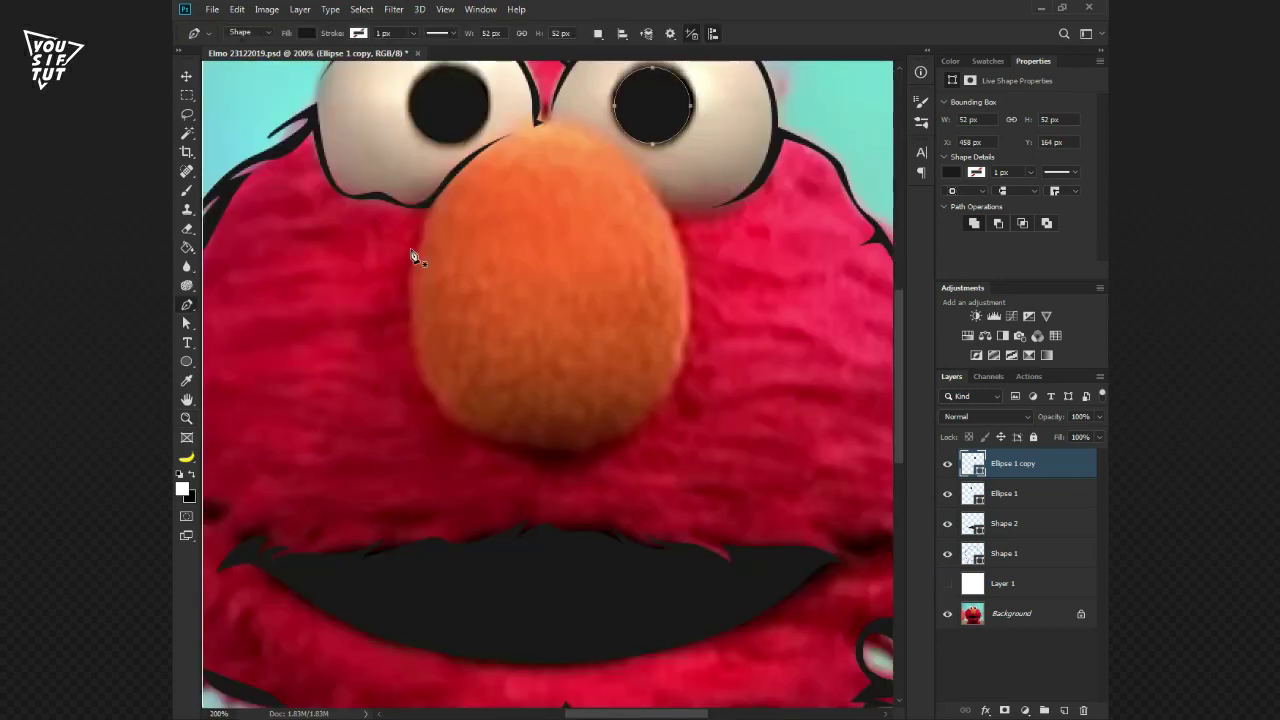
Pen-trace a thick black nose outline on a new Shape 3 layer
{"action": "left_click_drag", "start_coordinate": [521, 452], "coordinate": [608, 458]}
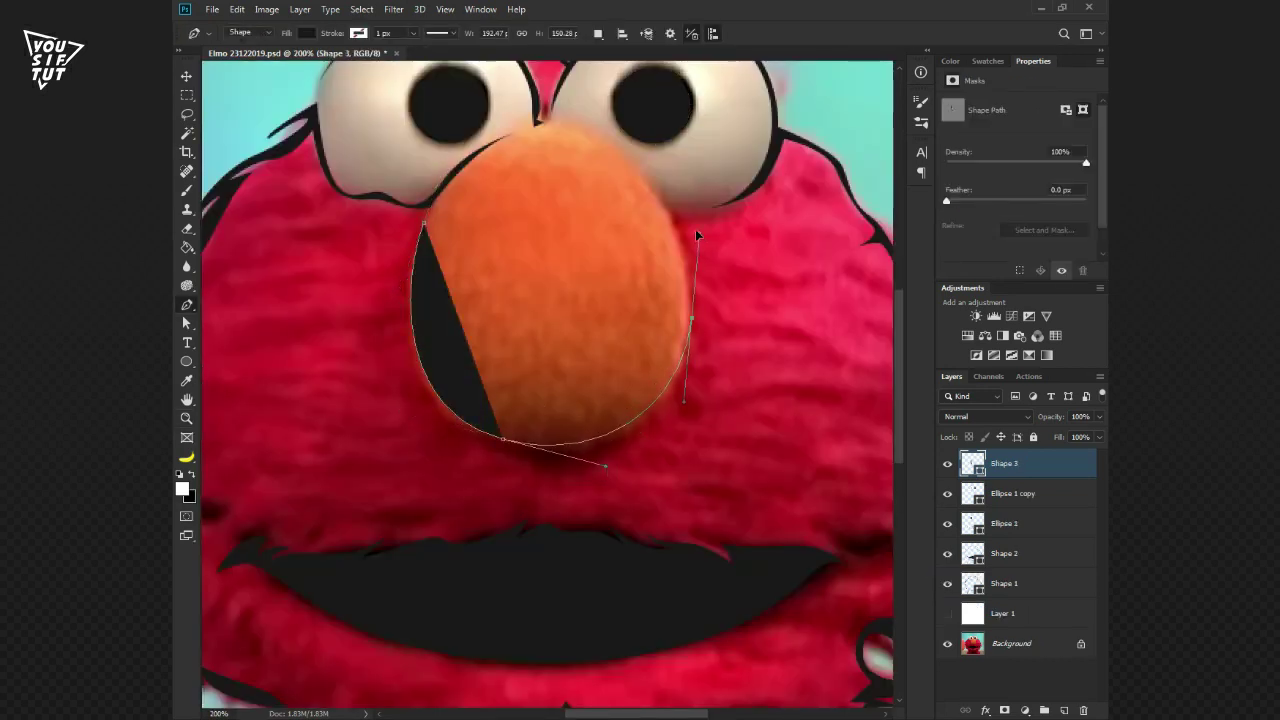
{"action": "left_click_drag", "start_coordinate": [691, 318], "coordinate": [696, 230]}
{"action": "left_click", "coordinate": [553, 118]}
{"action": "left_click_drag", "start_coordinate": [694, 316], "coordinate": [692, 488]}
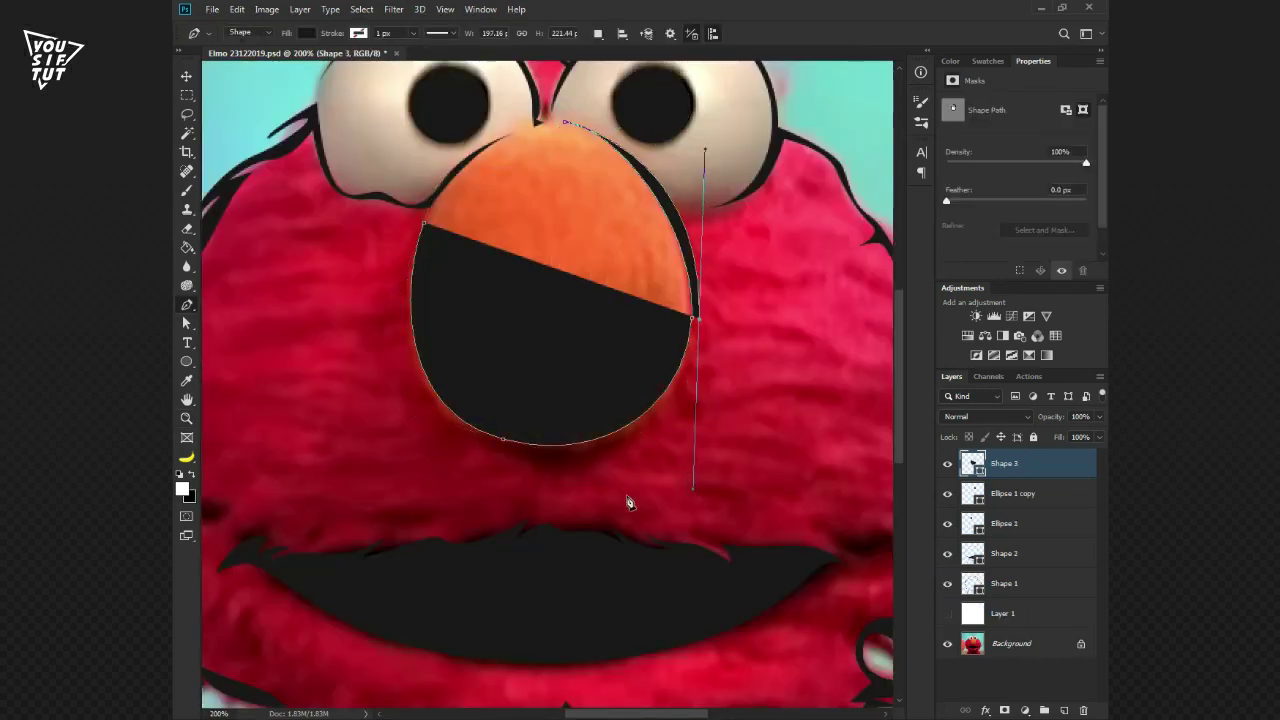
{"action": "left_click_drag", "start_coordinate": [500, 446], "coordinate": [509, 472]}
{"action": "left_click_drag", "start_coordinate": [483, 396], "coordinate": [440, 411]}
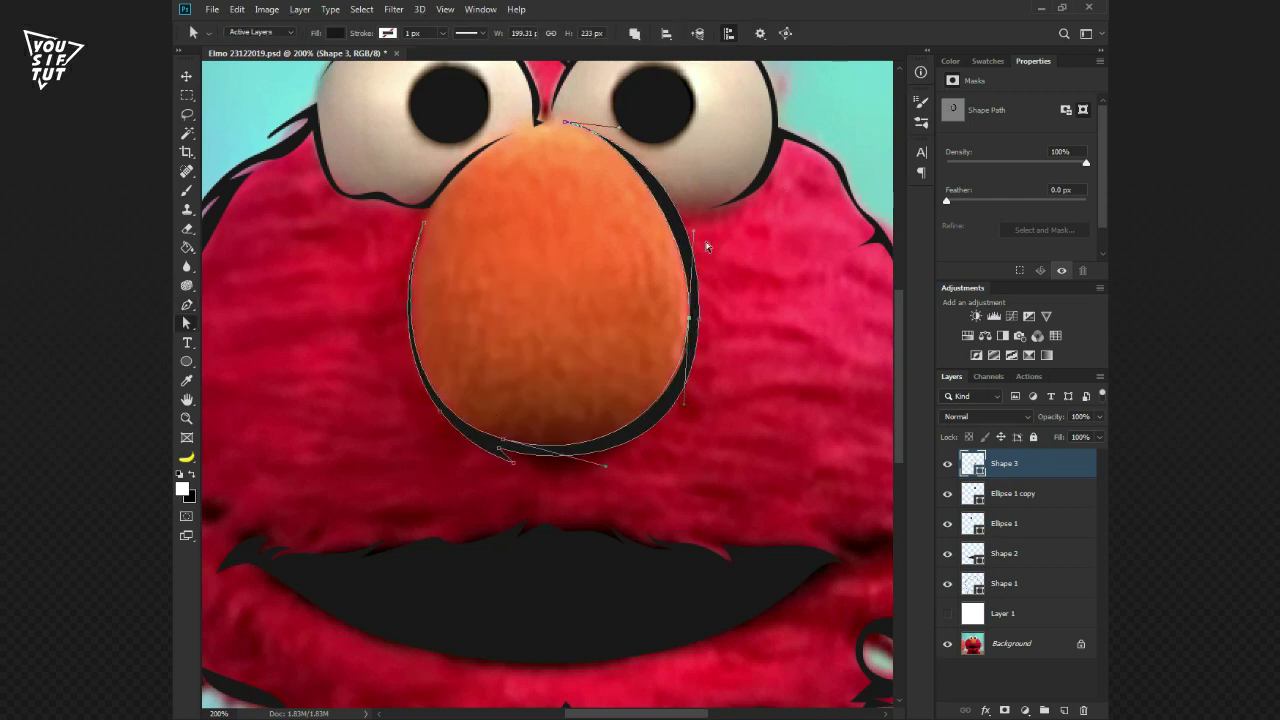
{"action": "key", "text": "v"}
{"action": "key", "text": "ctrl+0"}
{"action": "left_click", "coordinate": [947, 613]}
{"action": "key", "text": "z"}
{"action": "key", "text": "ctrl+minus"}
{"action": "key", "text": "ctrl+minus"}
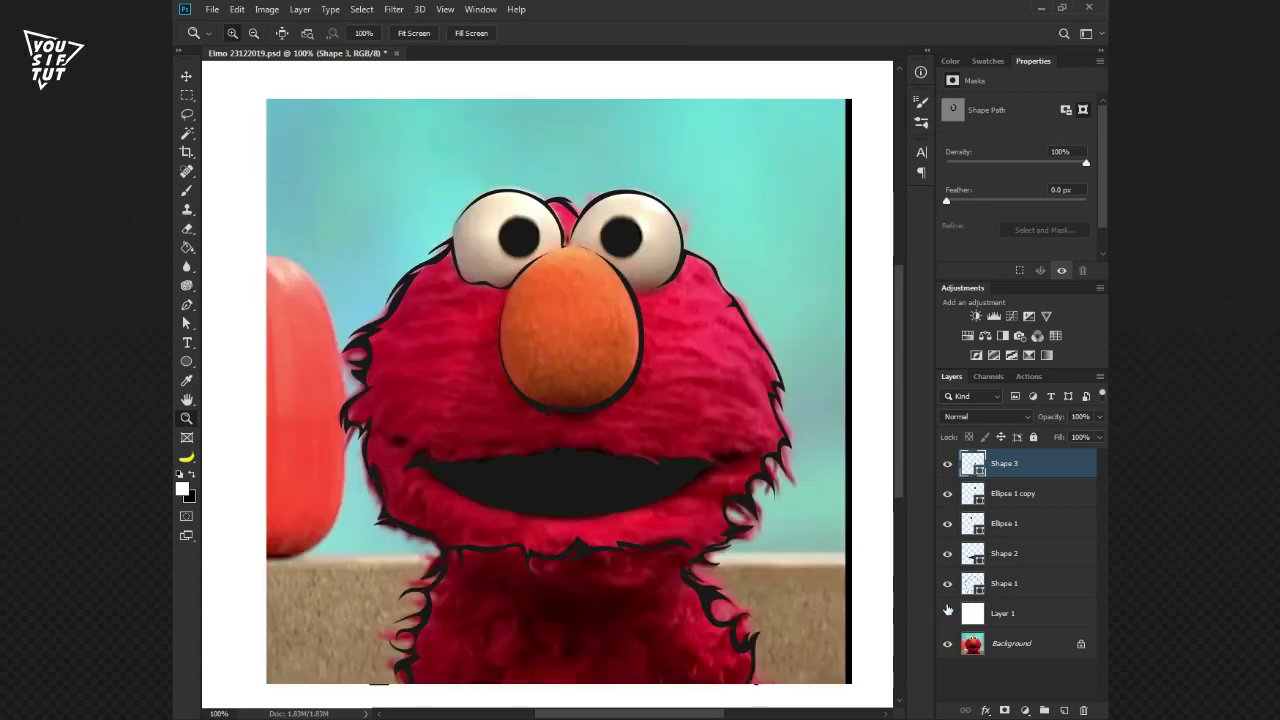
Extend the canvas downward, show the white Layer 1 and select Shape 1
{"action": "left_click", "coordinate": [947, 613]}
{"action": "key", "text": "c"}
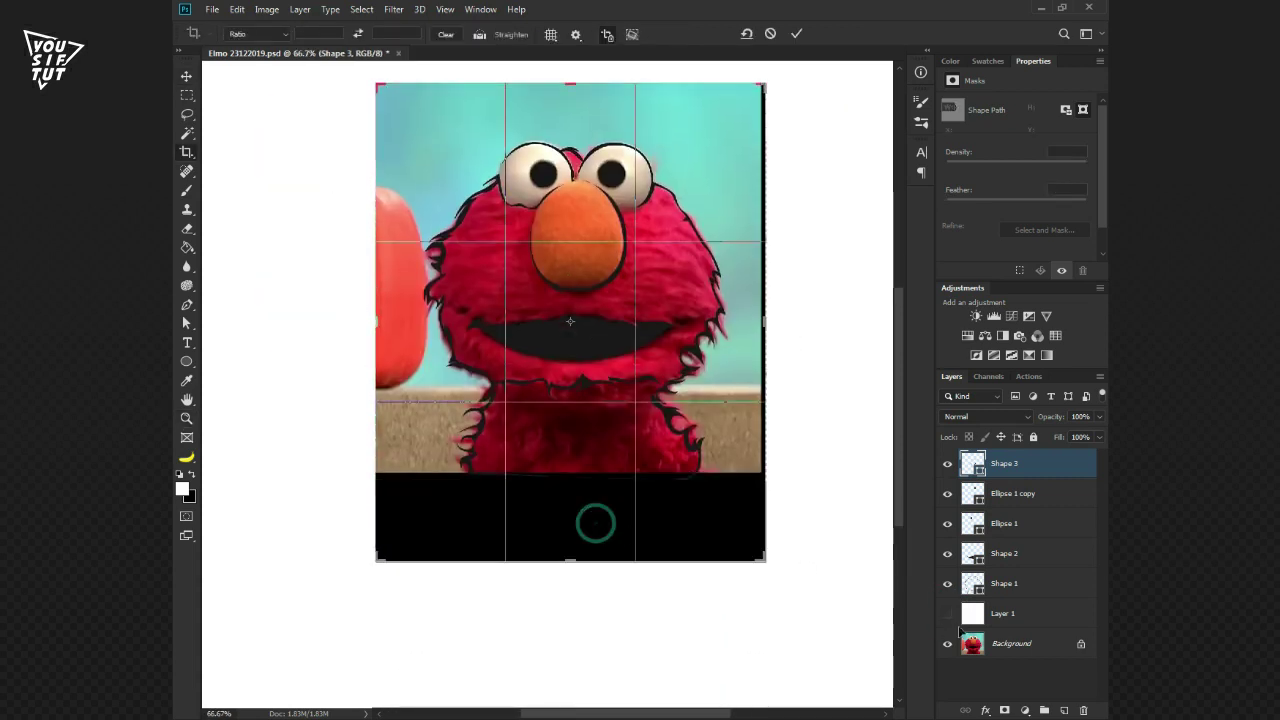
{"action": "left_click", "coordinate": [1000, 613]}
{"action": "left_click", "coordinate": [947, 613]}
{"action": "left_click", "coordinate": [1000, 583]}
{"action": "key", "text": "z"}
{"action": "left_click", "coordinate": [610, 505]}
{"action": "key", "text": "p"}
Draw the bottom fur swoosh from the lower left into a right curl with a tail
{"action": "left_click_drag", "start_coordinate": [428, 505], "coordinate": [519, 527]}
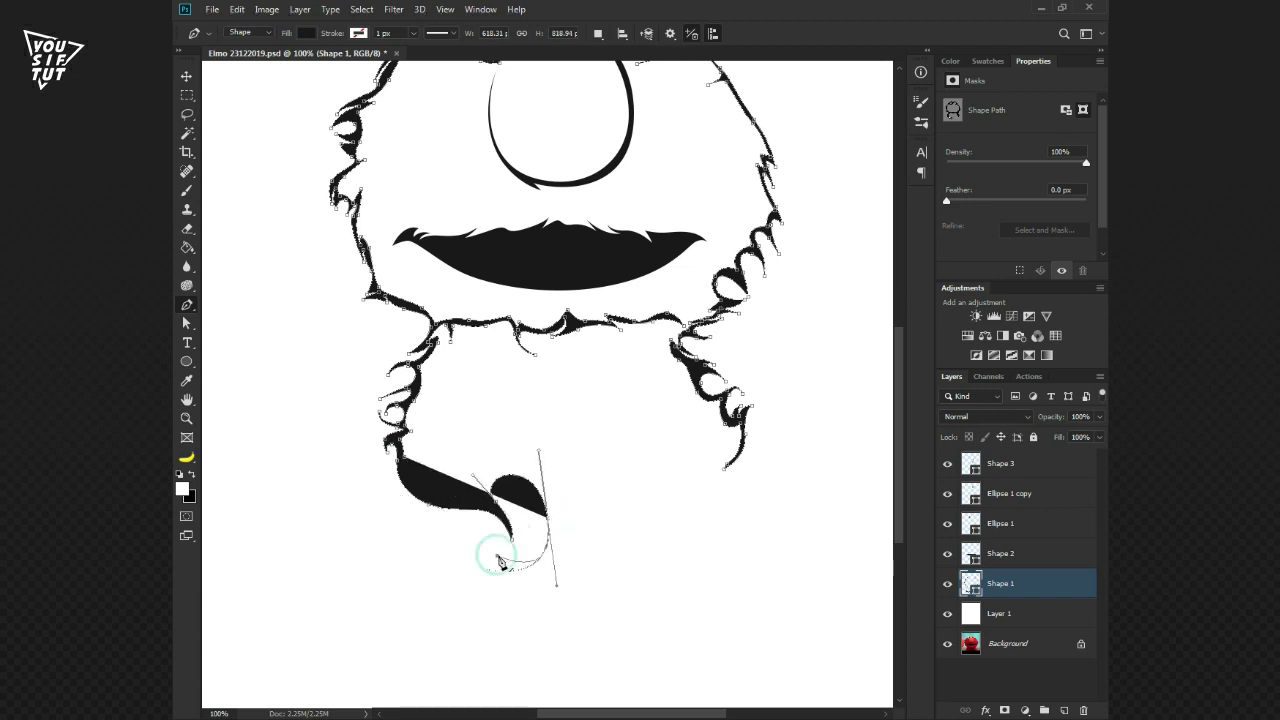
{"action": "left_click_drag", "start_coordinate": [584, 537], "coordinate": [608, 480]}
{"action": "left_click_drag", "start_coordinate": [663, 521], "coordinate": [681, 521]}
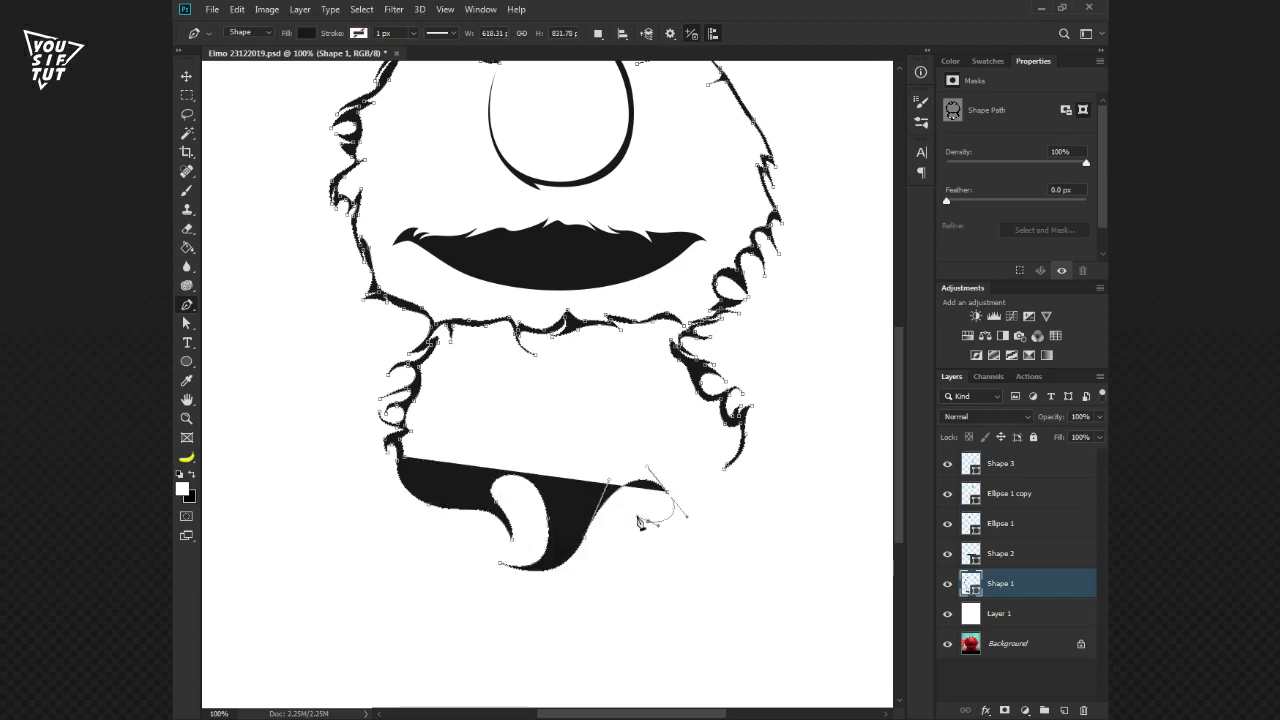
{"action": "left_click", "coordinate": [603, 507]}
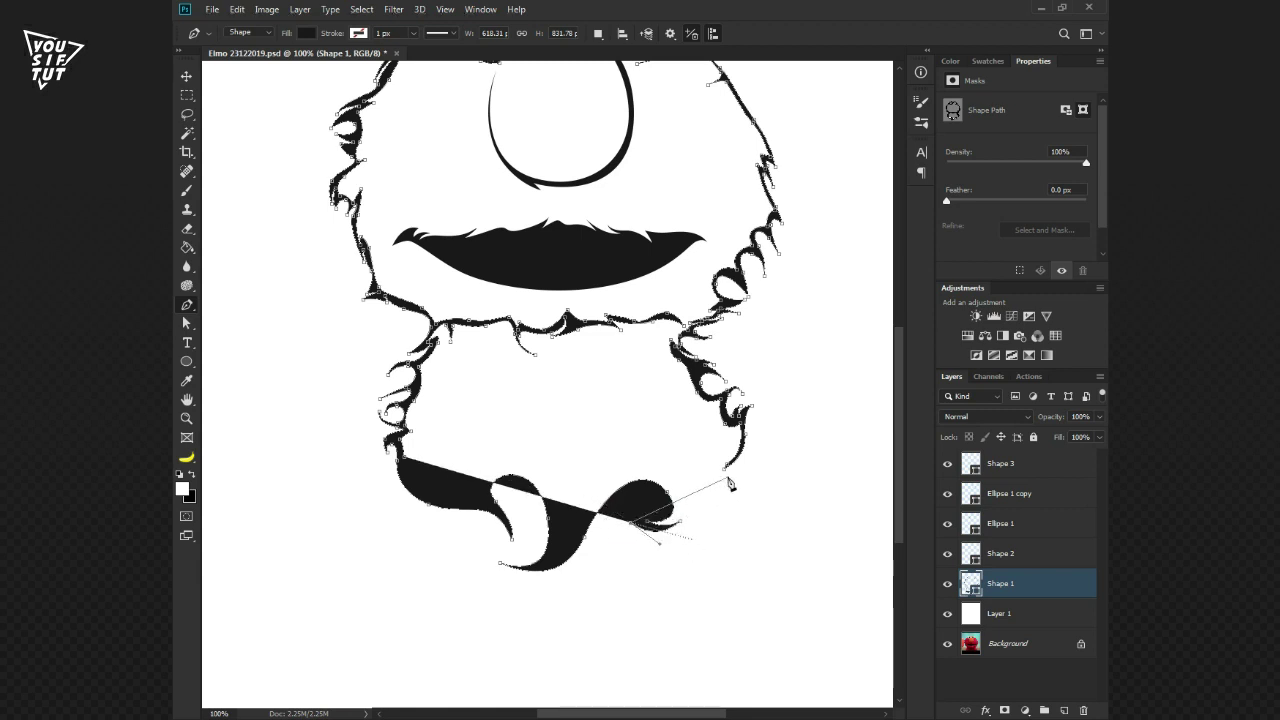
{"action": "left_click", "coordinate": [725, 479]}
{"action": "left_click", "coordinate": [725, 475]}
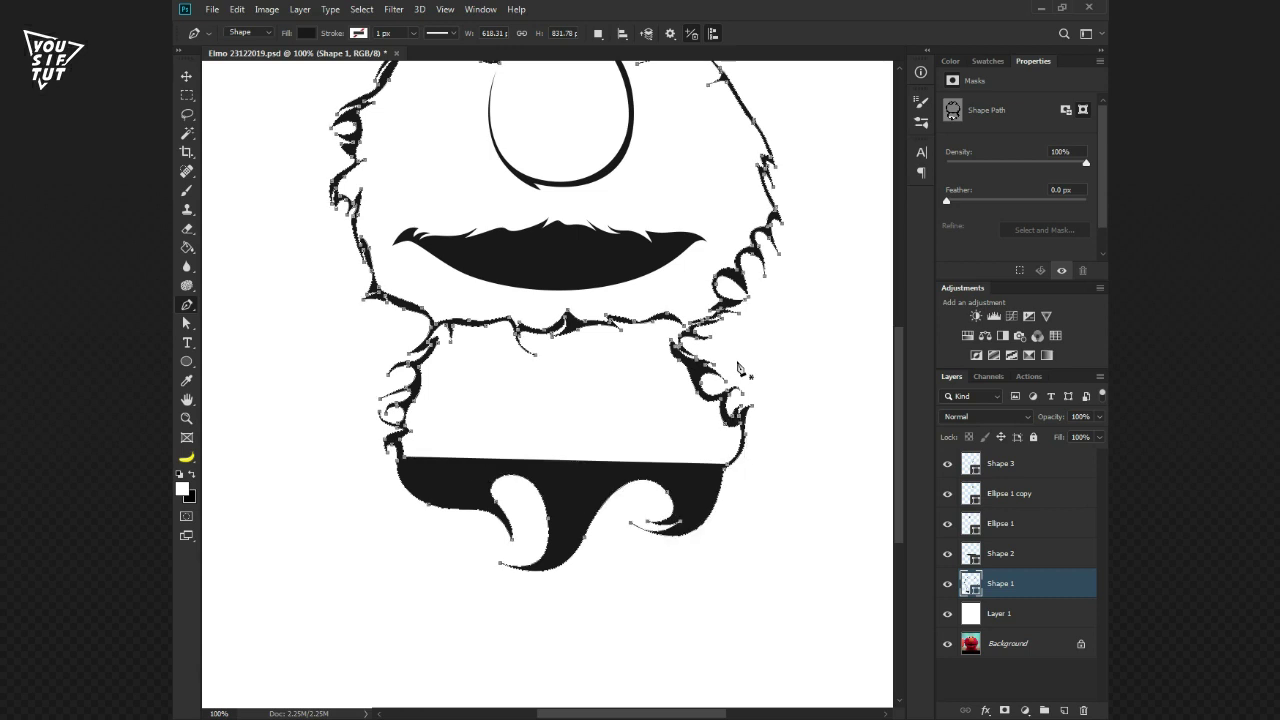
Curve the swoosh's top edge and close the shape at its start point
{"action": "scroll", "coordinate": [694, 500], "scroll_direction": "up", "scroll_amount": 3}
{"action": "scroll", "coordinate": [600, 480], "scroll_direction": "up", "scroll_amount": 3}
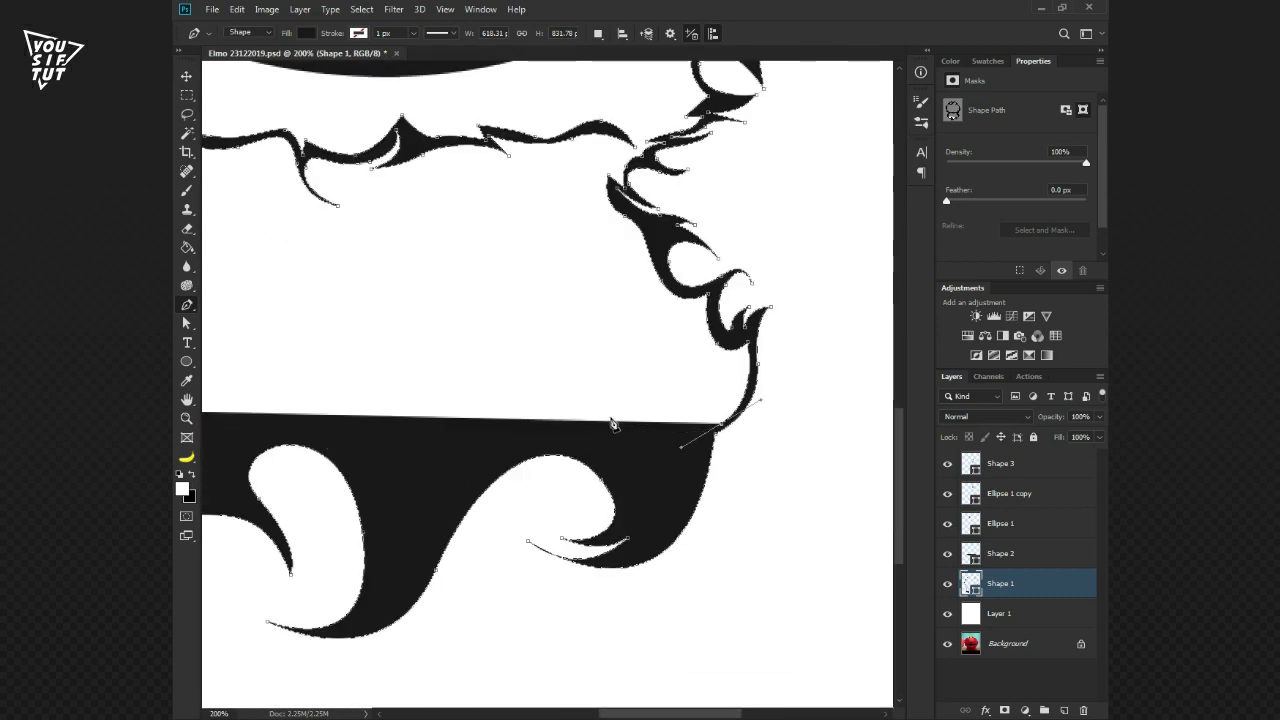
{"action": "key", "text": "Tab"}
{"action": "left_click_drag", "start_coordinate": [455, 425], "coordinate": [568, 377]}
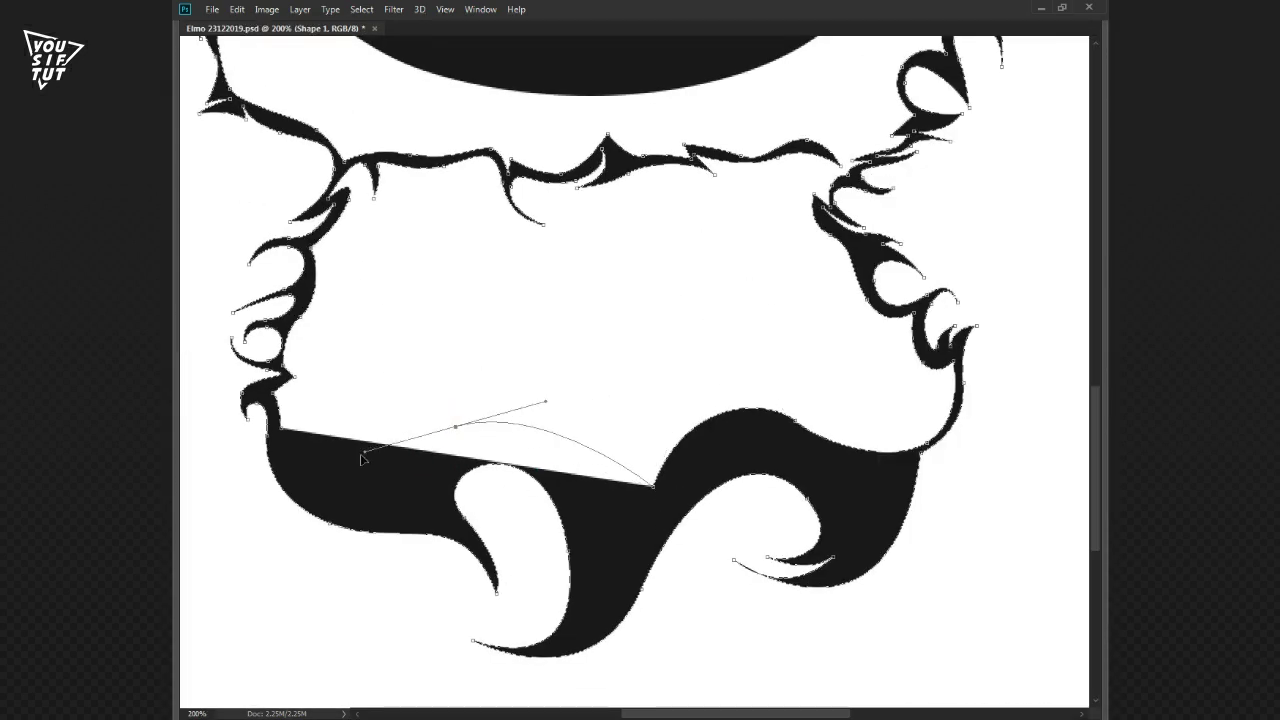
{"action": "left_click", "coordinate": [452, 522]}
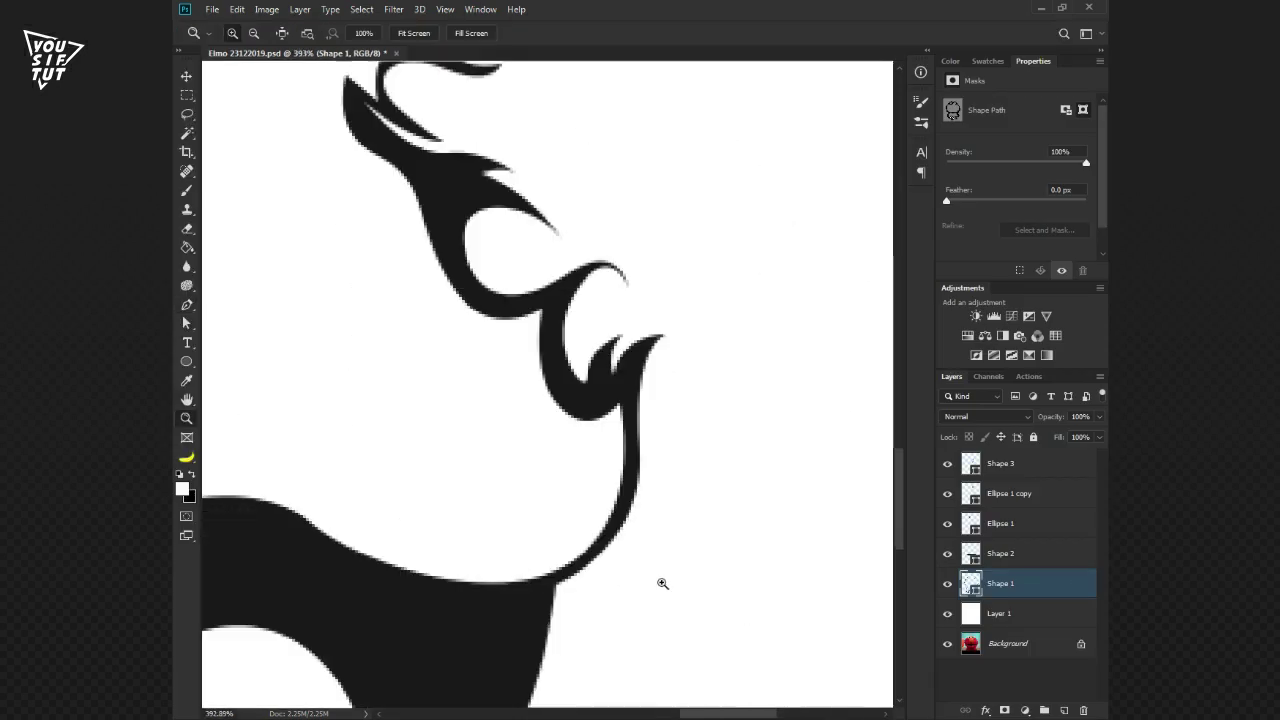
{"action": "scroll", "coordinate": [500, 514], "scroll_direction": "down", "scroll_amount": 3}
{"action": "scroll", "coordinate": [610, 568], "scroll_direction": "down", "scroll_amount": 2}
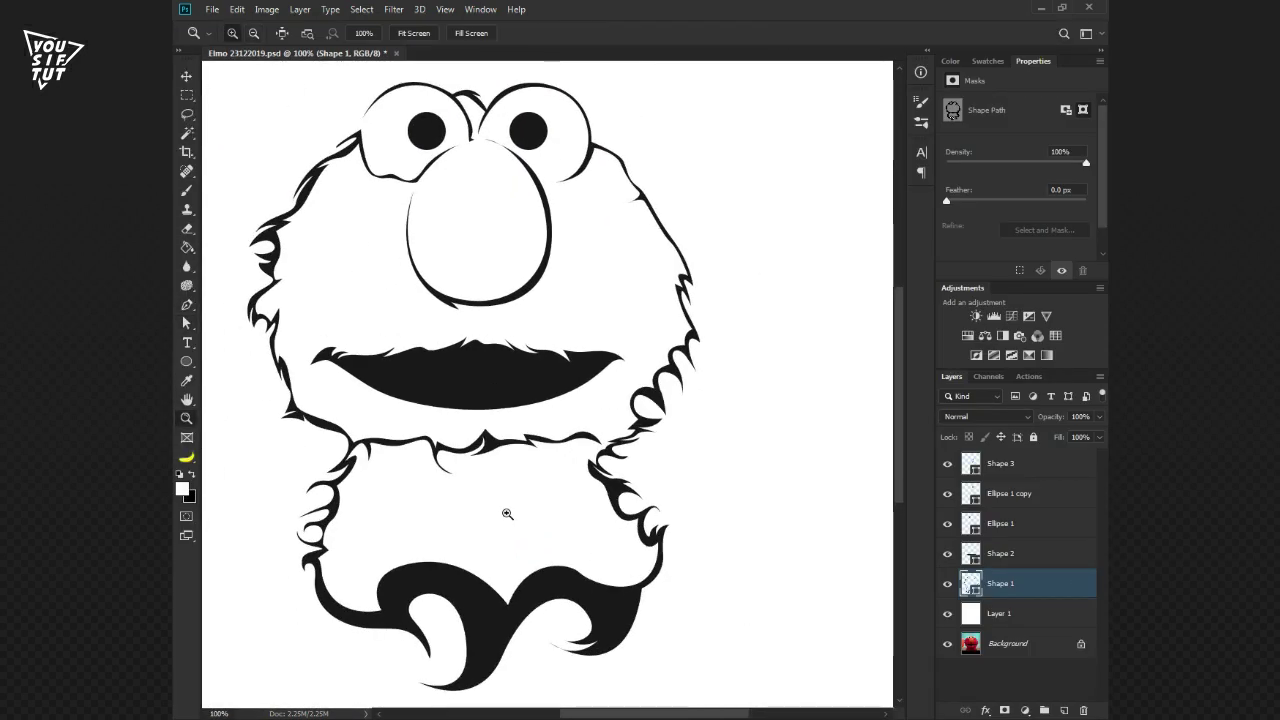
{"action": "left_click", "coordinate": [1000, 613]}
{"action": "scroll", "coordinate": [403, 516], "scroll_direction": "up", "scroll_amount": 3}
Set a red fill and Pen-trace the left fur edge up to the top of the head
{"action": "left_click", "coordinate": [950, 61]}
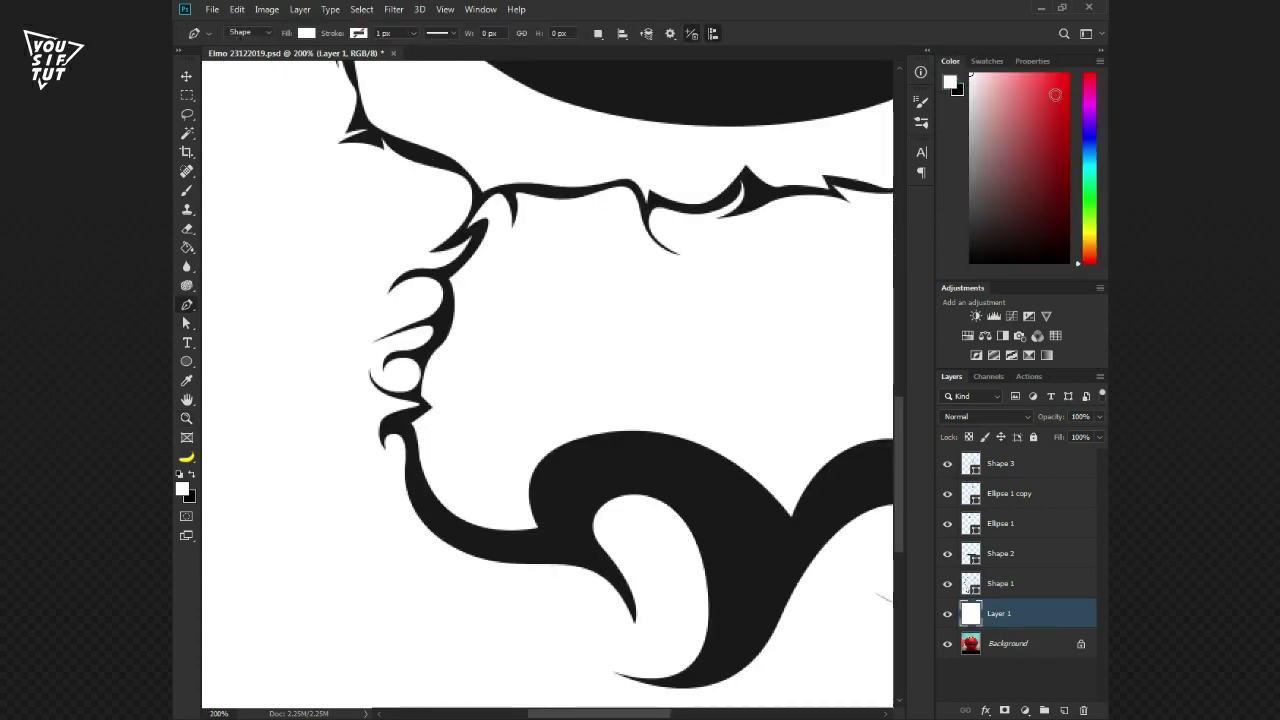
{"action": "key", "text": "p"}
{"action": "key", "text": "Tab"}
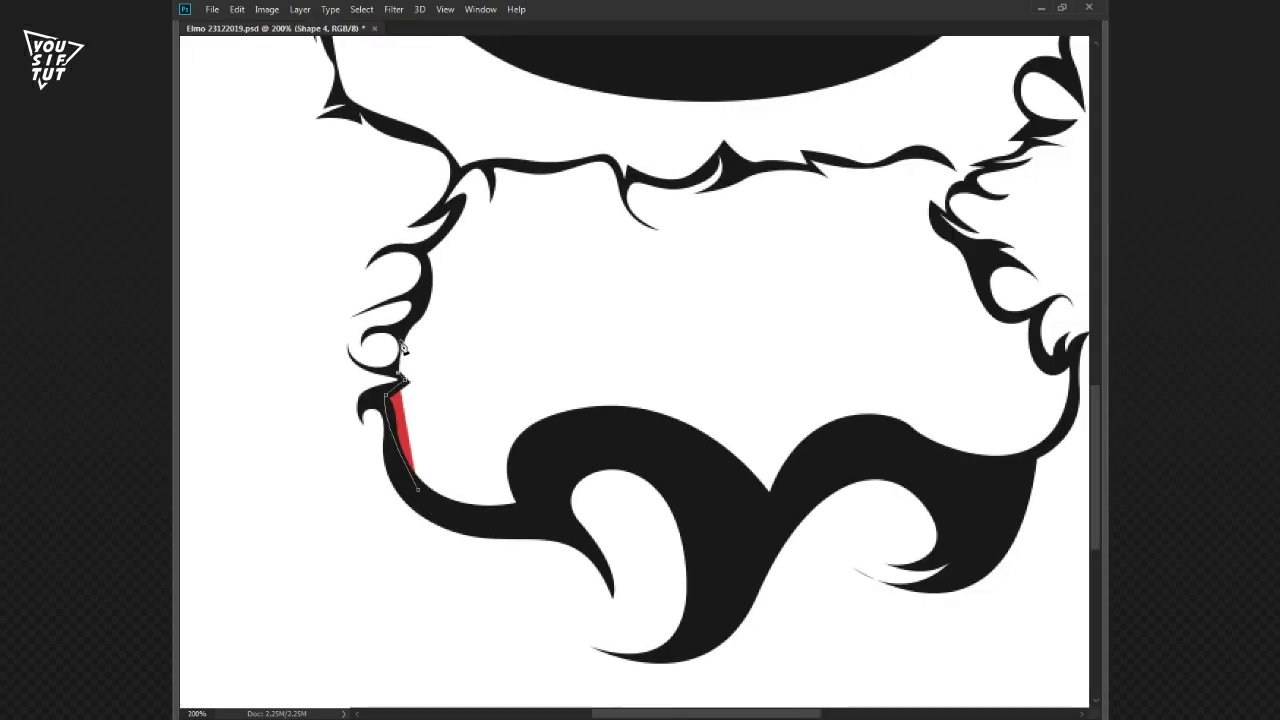
{"action": "left_click", "coordinate": [423, 251]}
{"action": "left_click", "coordinate": [434, 206]}
{"action": "left_click", "coordinate": [457, 177]}
{"action": "left_click_drag", "start_coordinate": [386, 124], "coordinate": [529, 359]}
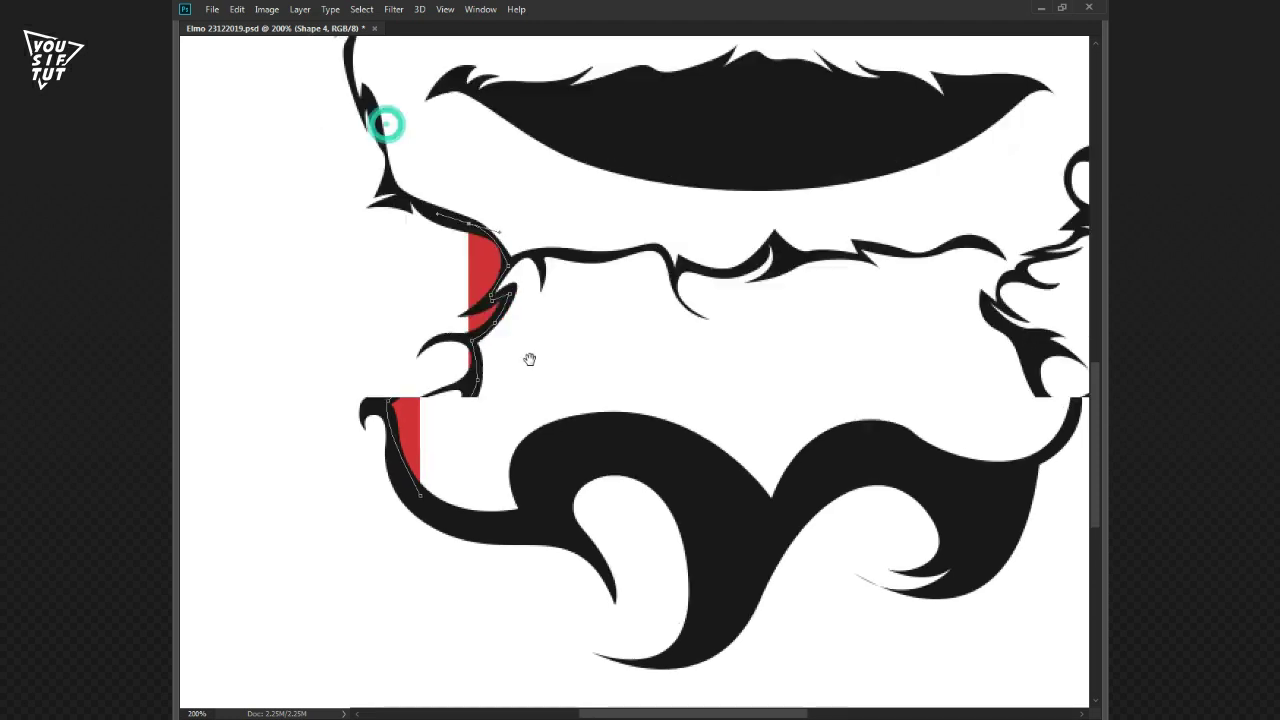
{"action": "left_click", "coordinate": [471, 323]}
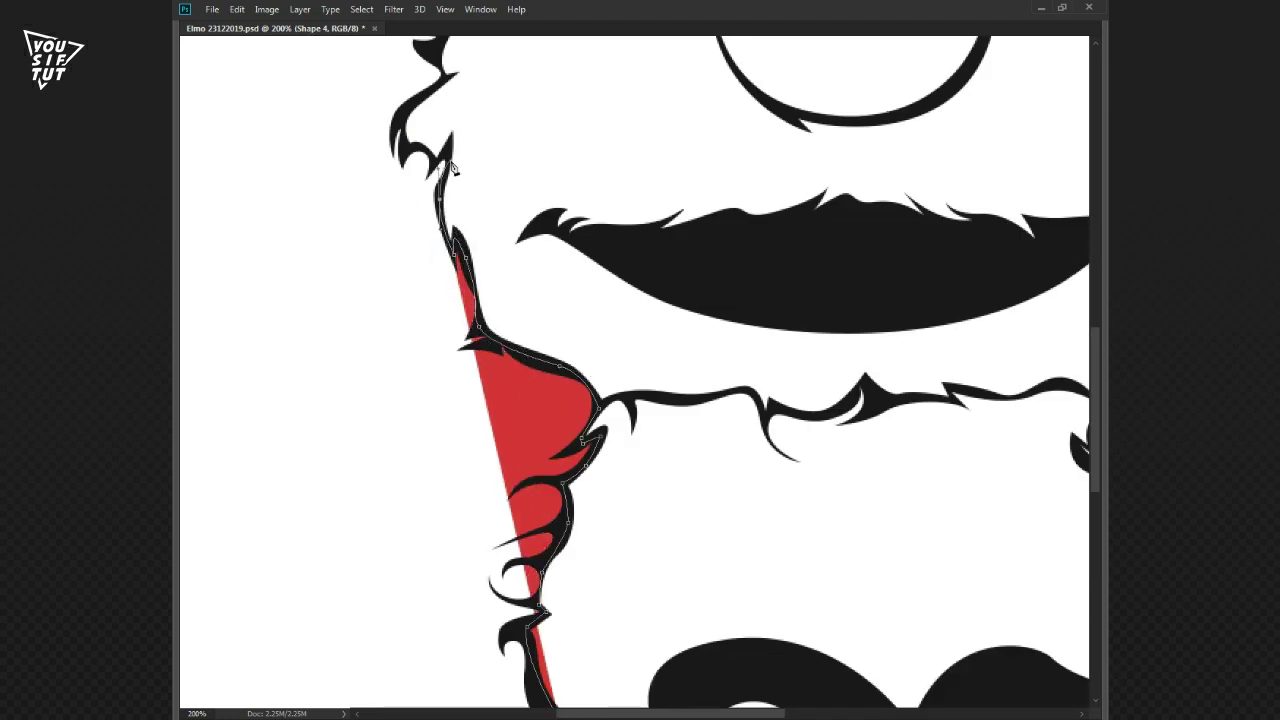
{"action": "left_click", "coordinate": [421, 162]}
{"action": "left_click", "coordinate": [453, 95]}
{"action": "left_click_drag", "start_coordinate": [453, 95], "coordinate": [493, 356]}
{"action": "left_click", "coordinate": [491, 325]}
{"action": "left_click", "coordinate": [491, 288]}
{"action": "left_click", "coordinate": [510, 232]}
{"action": "left_click", "coordinate": [545, 195]}
{"action": "left_click", "coordinate": [583, 132]}
{"action": "left_click", "coordinate": [635, 95]}
Continue the red outline under the eyes, over the nose and down the right cheek
{"action": "left_click_drag", "start_coordinate": [630, 137], "coordinate": [578, 352]}
{"action": "left_click", "coordinate": [590, 355]}
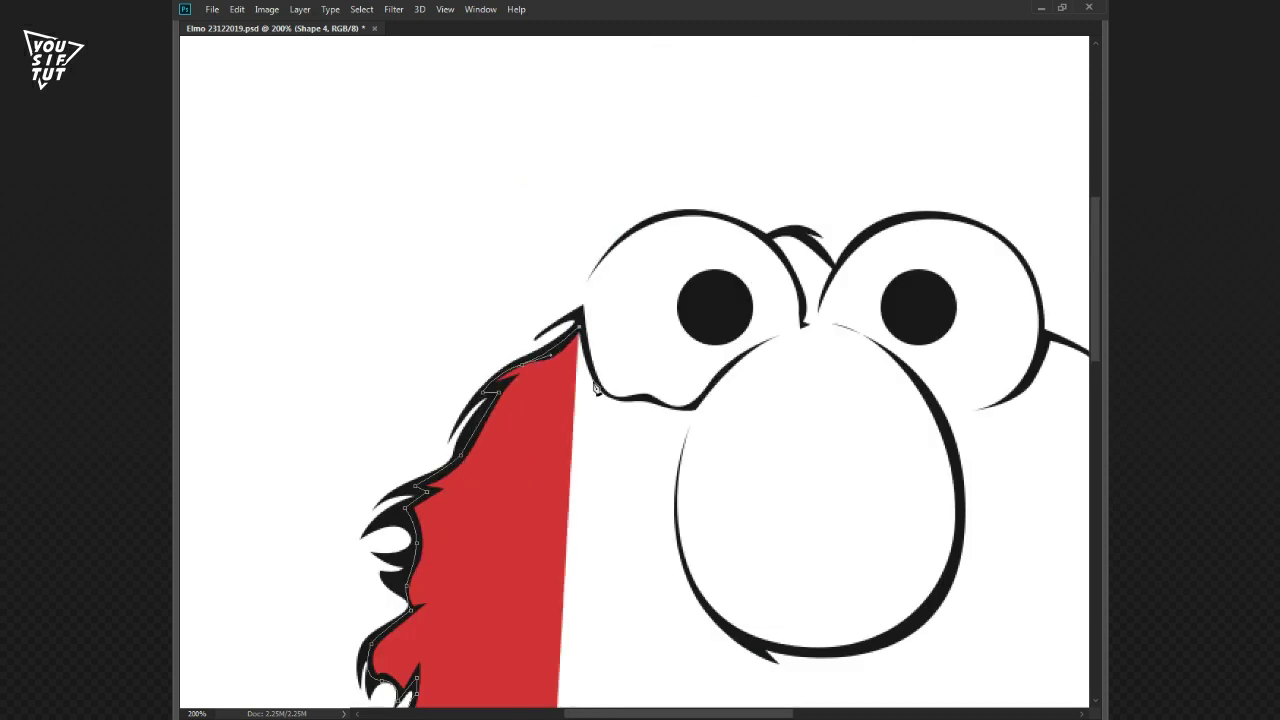
{"action": "left_click", "coordinate": [627, 404]}
{"action": "left_click", "coordinate": [692, 405]}
{"action": "left_click", "coordinate": [716, 388]}
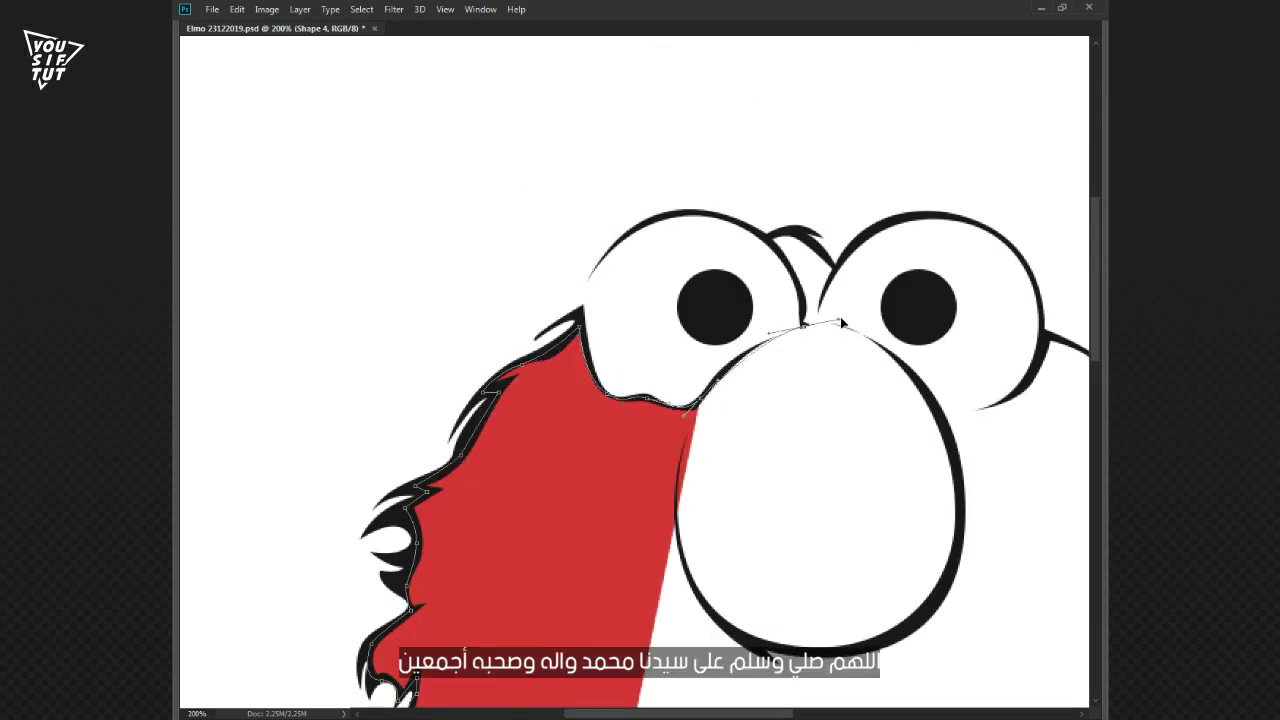
{"action": "left_click", "coordinate": [828, 325]}
{"action": "left_click", "coordinate": [922, 385]}
{"action": "left_click", "coordinate": [1000, 402]}
{"action": "left_click_drag", "start_coordinate": [1020, 382], "coordinate": [725, 490]}
{"action": "left_click", "coordinate": [766, 449]}
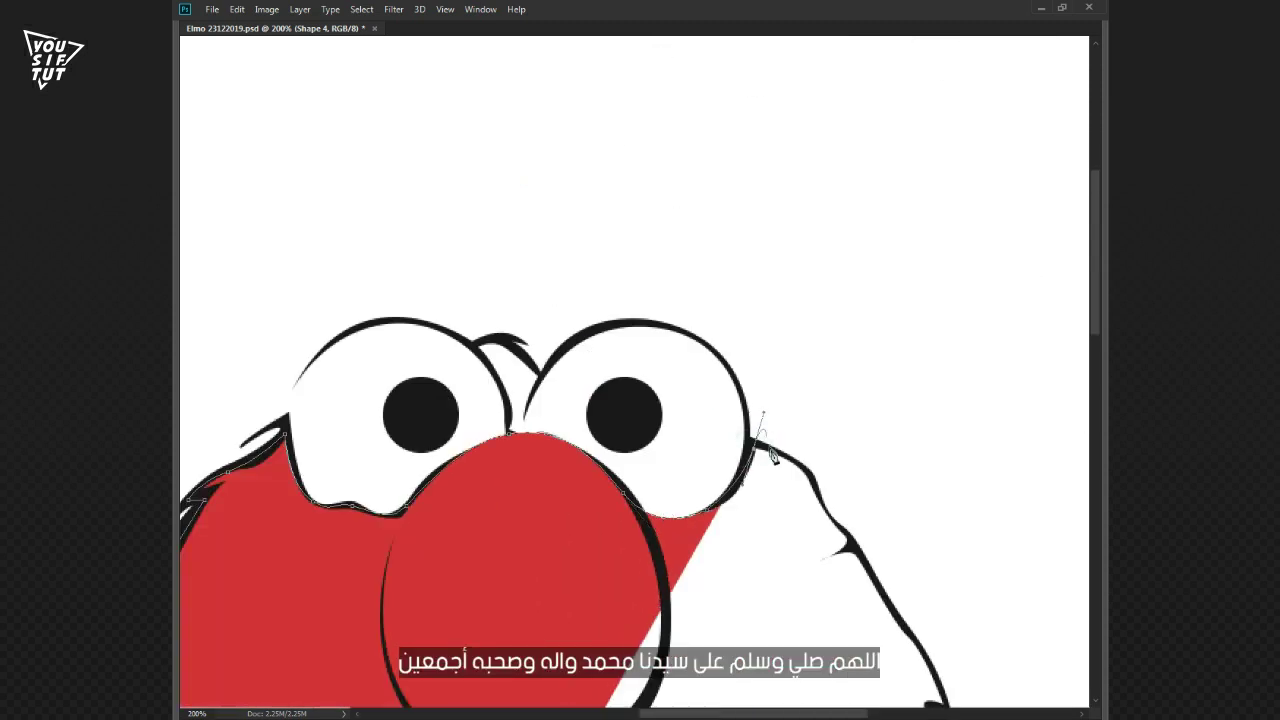
{"action": "left_click", "coordinate": [820, 488]}
{"action": "left_click", "coordinate": [855, 545]}
{"action": "left_click_drag", "start_coordinate": [908, 618], "coordinate": [720, 377]}
{"action": "left_click", "coordinate": [722, 398]}
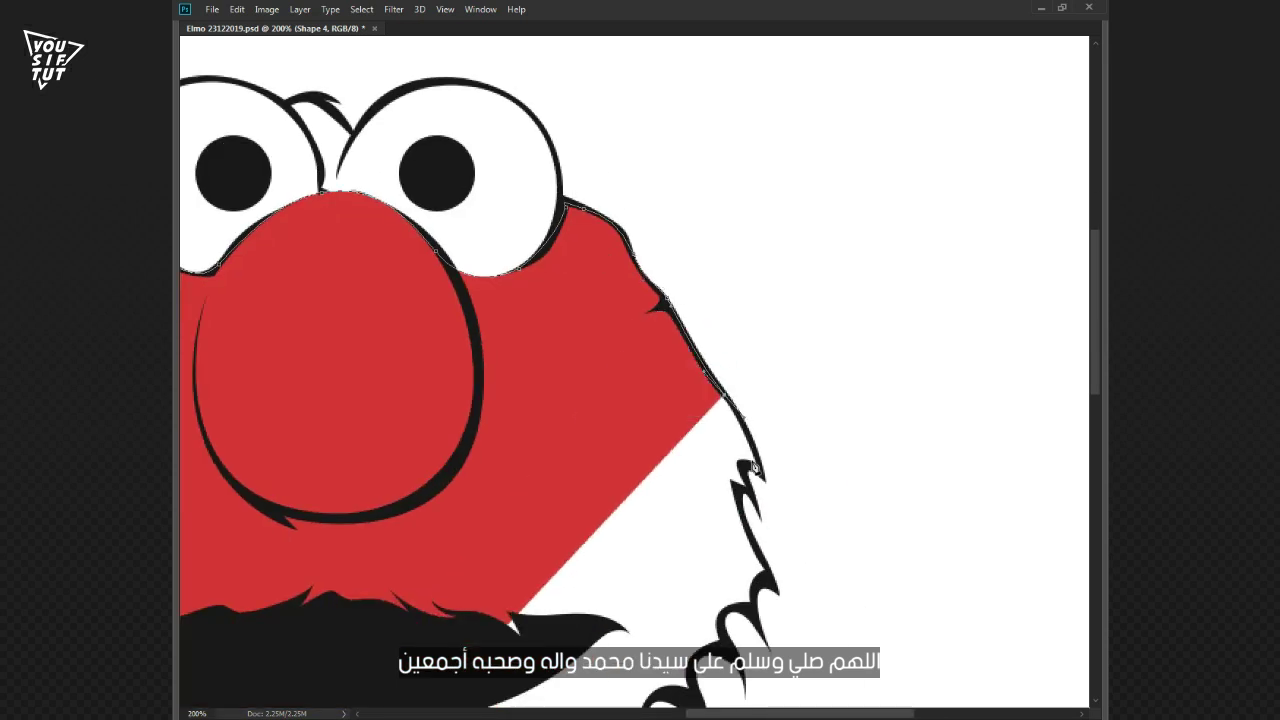
{"action": "left_click", "coordinate": [745, 465]}
{"action": "left_click", "coordinate": [738, 492]}
{"action": "left_click", "coordinate": [756, 550]}
{"action": "left_click", "coordinate": [757, 606]}
{"action": "left_click", "coordinate": [700, 662]}
{"action": "left_click_drag", "start_coordinate": [697, 680], "coordinate": [647, 340]}
Trace down the right fur edge and bottom swoosh, close the red shape, and hide the fur layer
{"action": "left_click", "coordinate": [643, 355]}
{"action": "left_click", "coordinate": [598, 358]}
{"action": "left_click", "coordinate": [610, 411]}
{"action": "left_click", "coordinate": [578, 444]}
{"action": "left_click", "coordinate": [556, 455]}
{"action": "left_click", "coordinate": [510, 497]}
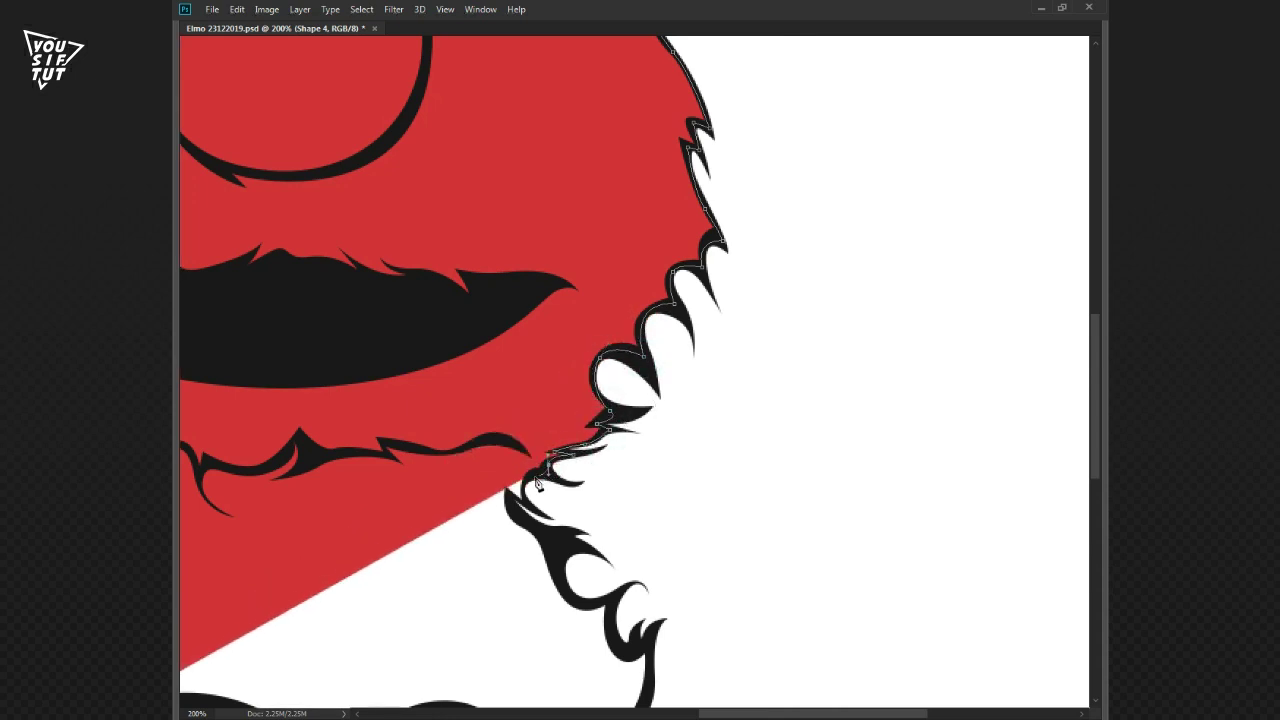
{"action": "left_click", "coordinate": [530, 521]}
{"action": "left_click", "coordinate": [557, 565]}
{"action": "left_click", "coordinate": [643, 651]}
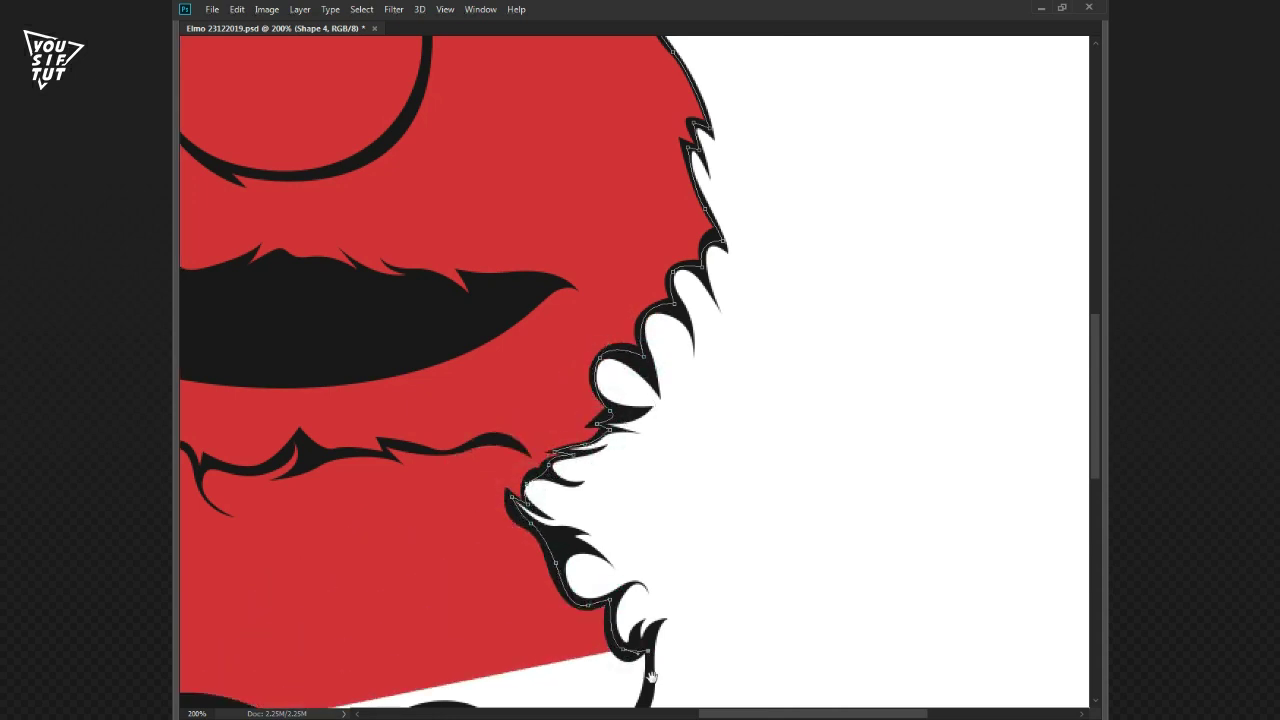
{"action": "left_click_drag", "start_coordinate": [643, 651], "coordinate": [591, 409]}
{"action": "left_click", "coordinate": [457, 366]}
{"action": "left_click_drag", "start_coordinate": [351, 457], "coordinate": [635, 413]}
{"action": "left_click", "coordinate": [628, 414]}
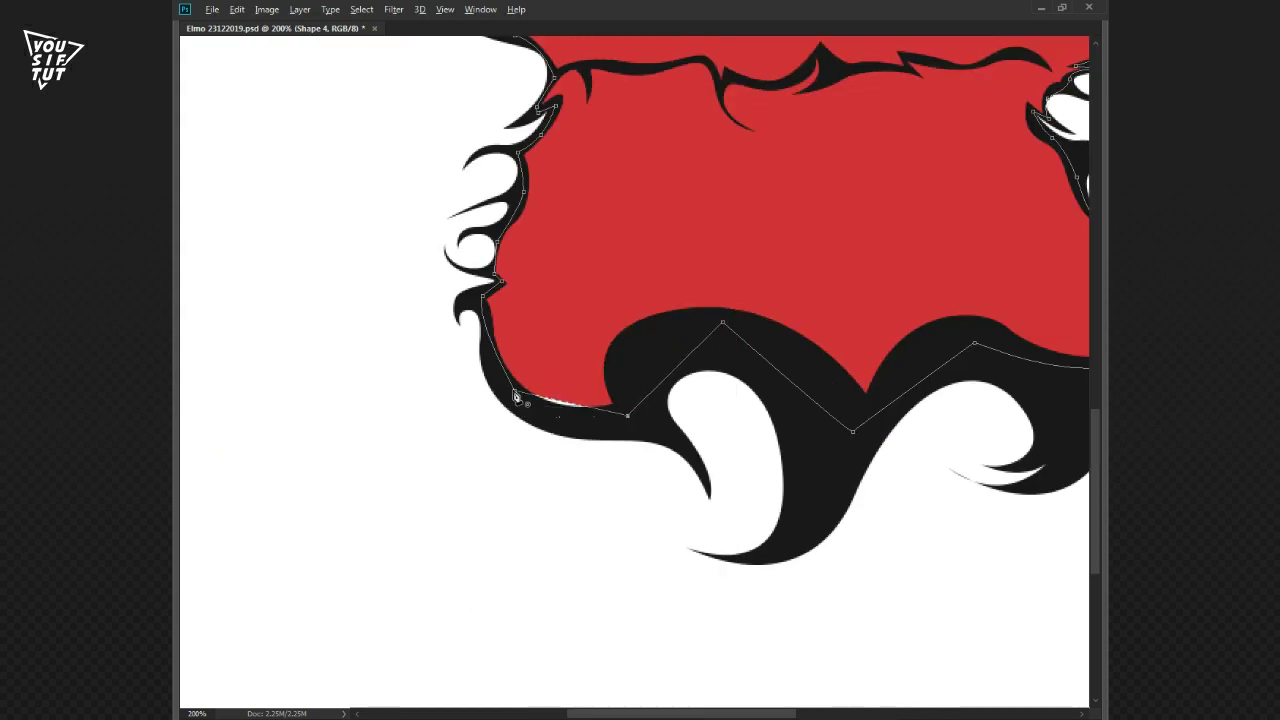
{"action": "left_click", "coordinate": [632, 275]}
{"action": "key", "text": "ctrl+0"}
{"action": "key", "text": "Tab"}
{"action": "left_click", "coordinate": [947, 583]}
Recolour Elmo's body shape (Shape 4) to a darker red
{"action": "key", "text": "v"}
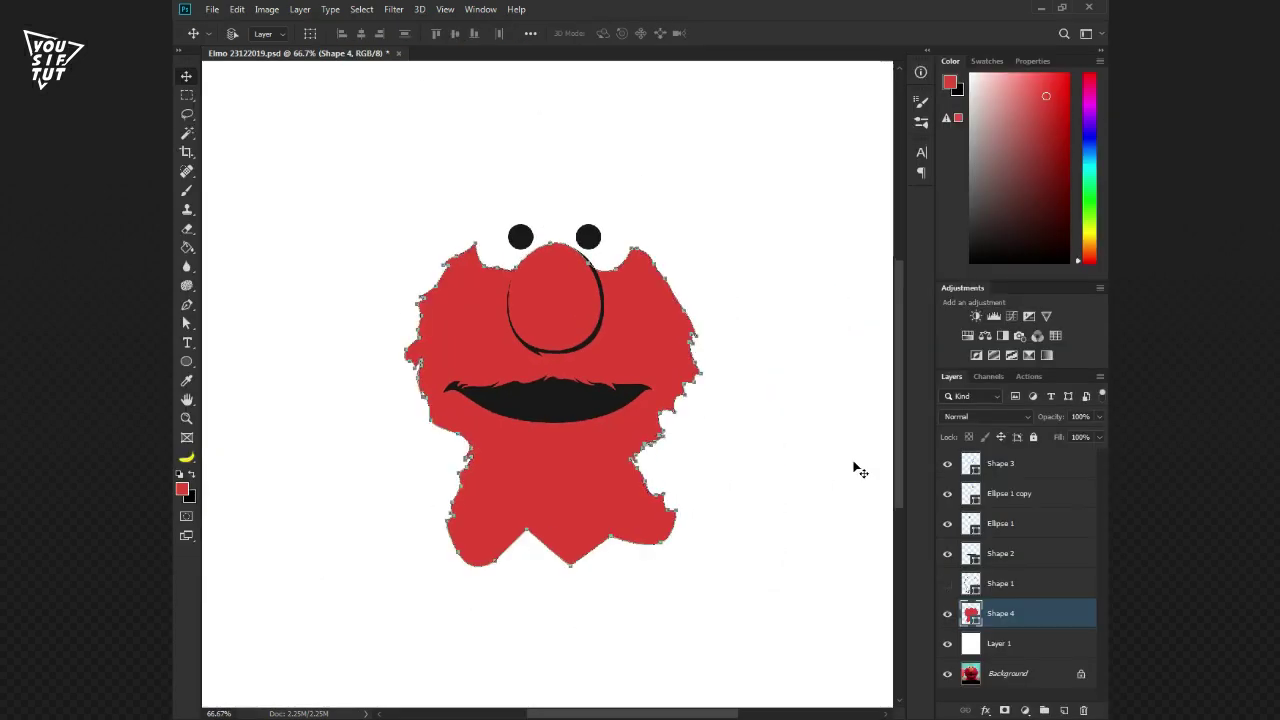
{"action": "left_click", "coordinate": [947, 643]}
{"action": "left_click", "coordinate": [947, 613]}
{"action": "left_click", "coordinate": [947, 613]}
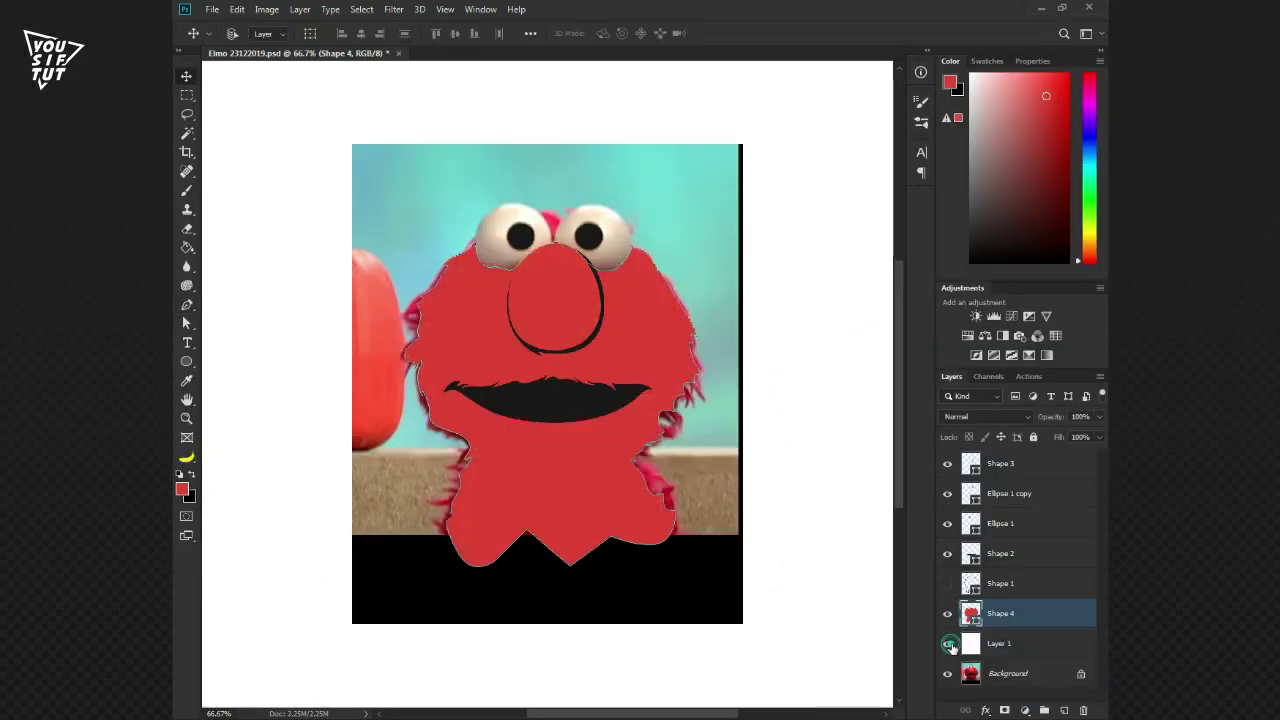
{"action": "left_click", "coordinate": [947, 643]}
{"action": "double_click", "coordinate": [970, 613]}
{"action": "left_click", "coordinate": [860, 190]}
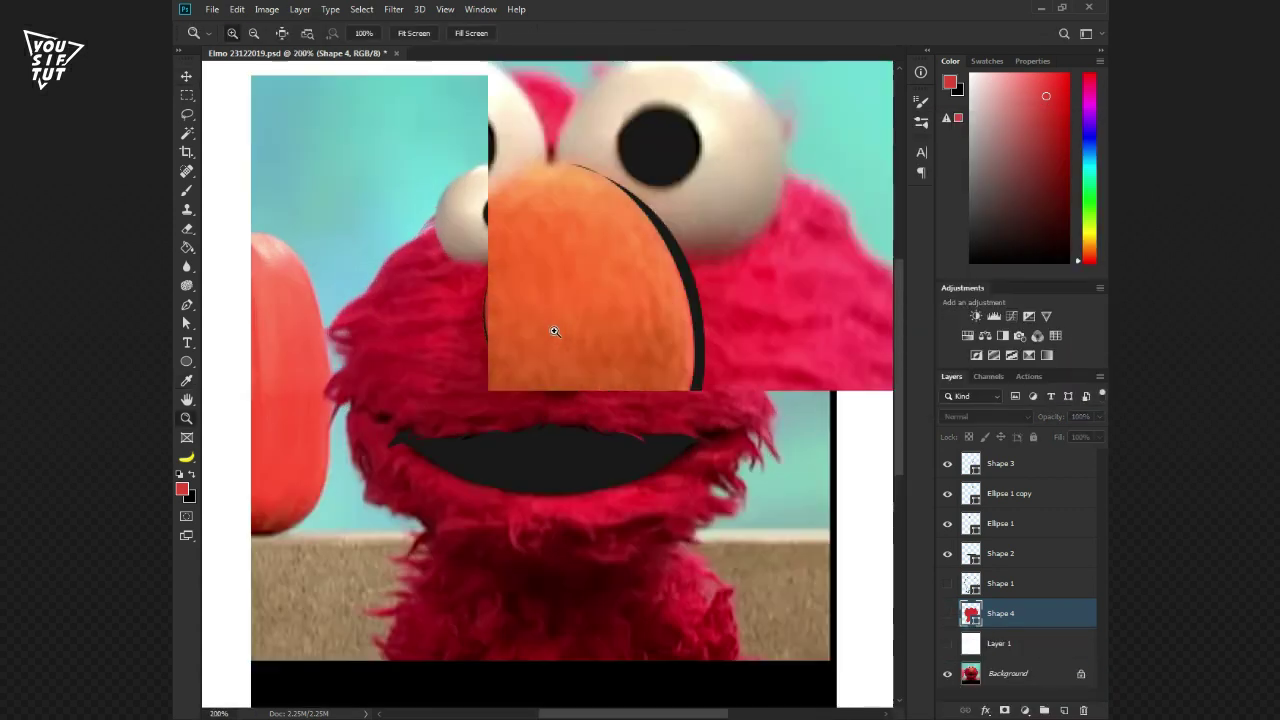
Draw the nose outline as Shape 5 and fill it orange
{"action": "left_click_drag", "start_coordinate": [557, 163], "coordinate": [444, 158]}
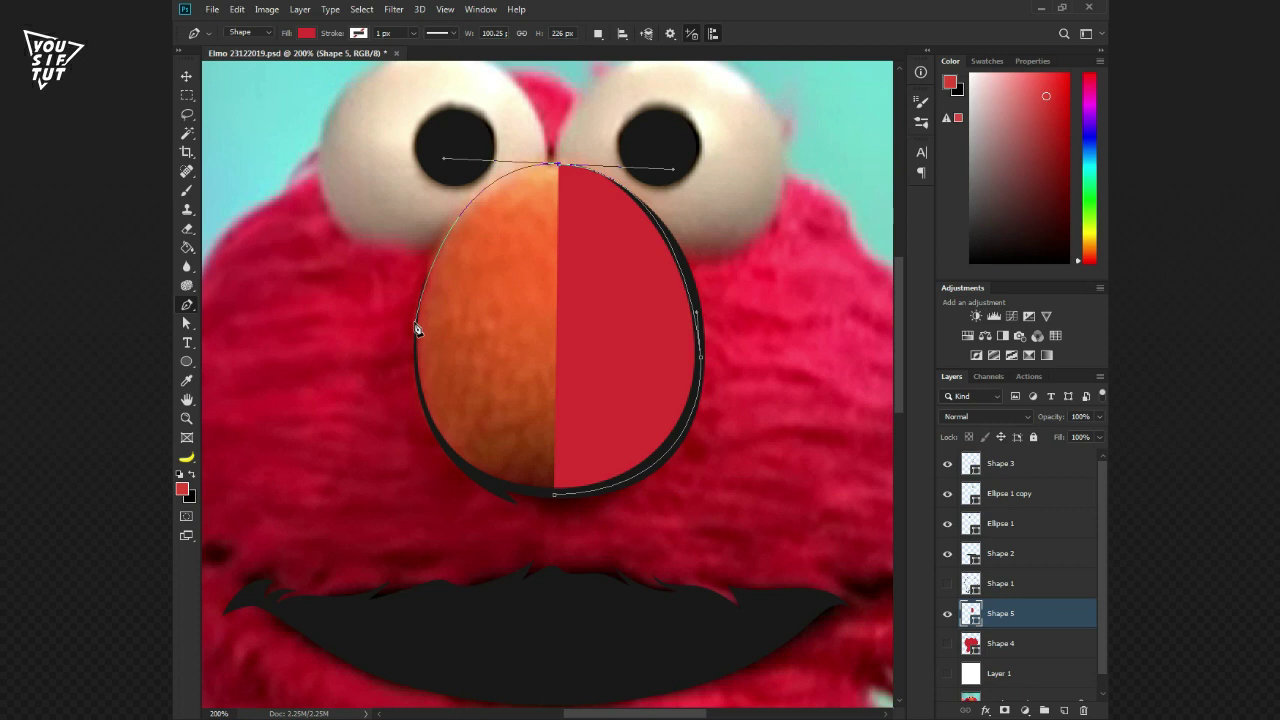
{"action": "left_click_drag", "start_coordinate": [419, 388], "coordinate": [442, 460]}
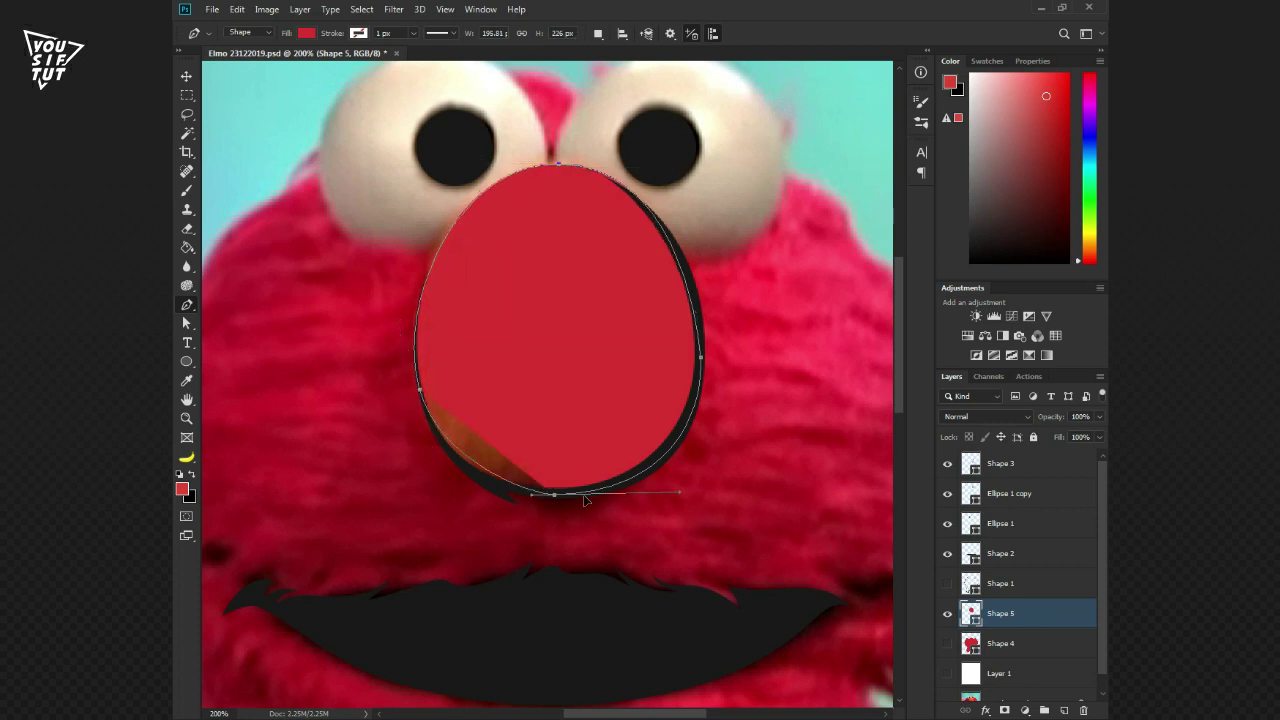
{"action": "left_click_drag", "start_coordinate": [585, 500], "coordinate": [600, 500]}
{"action": "left_click", "coordinate": [947, 673]}
{"action": "double_click", "coordinate": [970, 613]}
{"action": "left_click", "coordinate": [864, 186]}
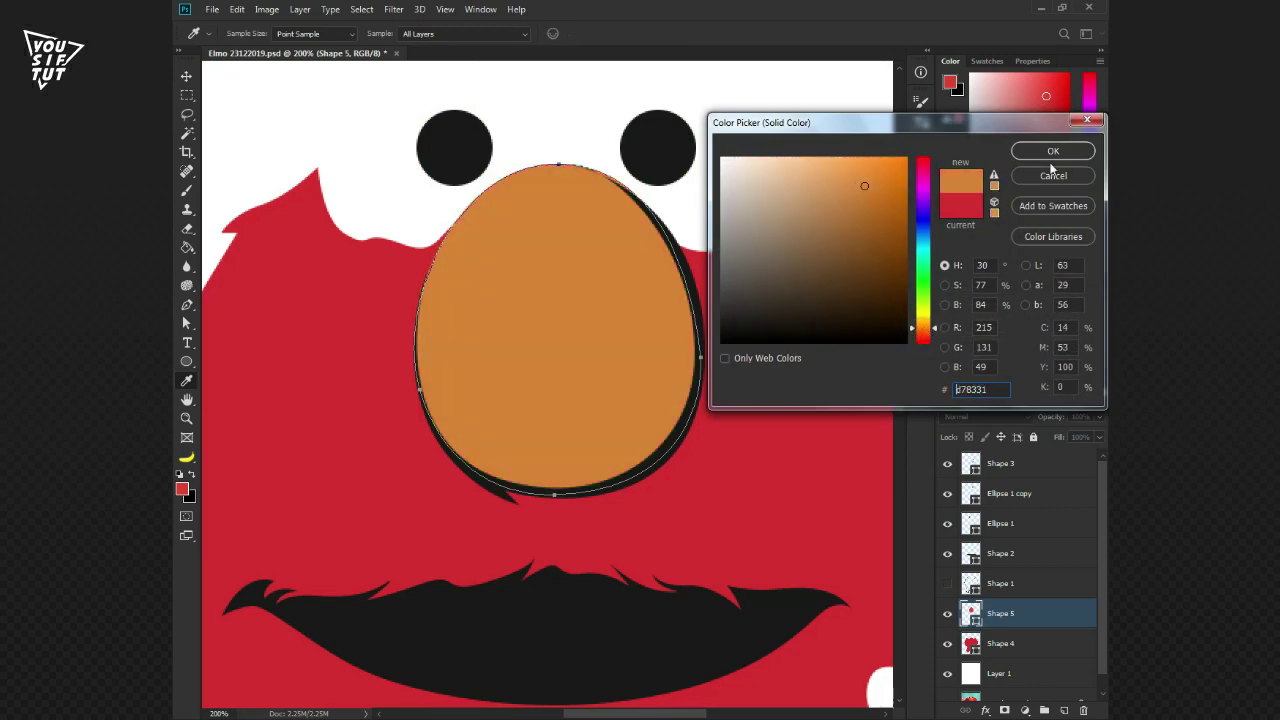
{"action": "left_click", "coordinate": [1051, 168]}
Add a red tuft between the eyes to the body shape using combine shapes
{"action": "scroll", "coordinate": [686, 320], "scroll_direction": "down", "scroll_amount": 3}
{"action": "key", "text": "v"}
{"action": "scroll", "coordinate": [650, 330], "scroll_direction": "up", "scroll_amount": 5}
{"action": "key", "text": "p"}
{"action": "left_click", "coordinate": [598, 33]}
{"action": "left_click", "coordinate": [640, 63]}
{"action": "left_click", "coordinate": [488, 195]}
{"action": "left_click", "coordinate": [541, 192]}
{"action": "left_click", "coordinate": [591, 238]}
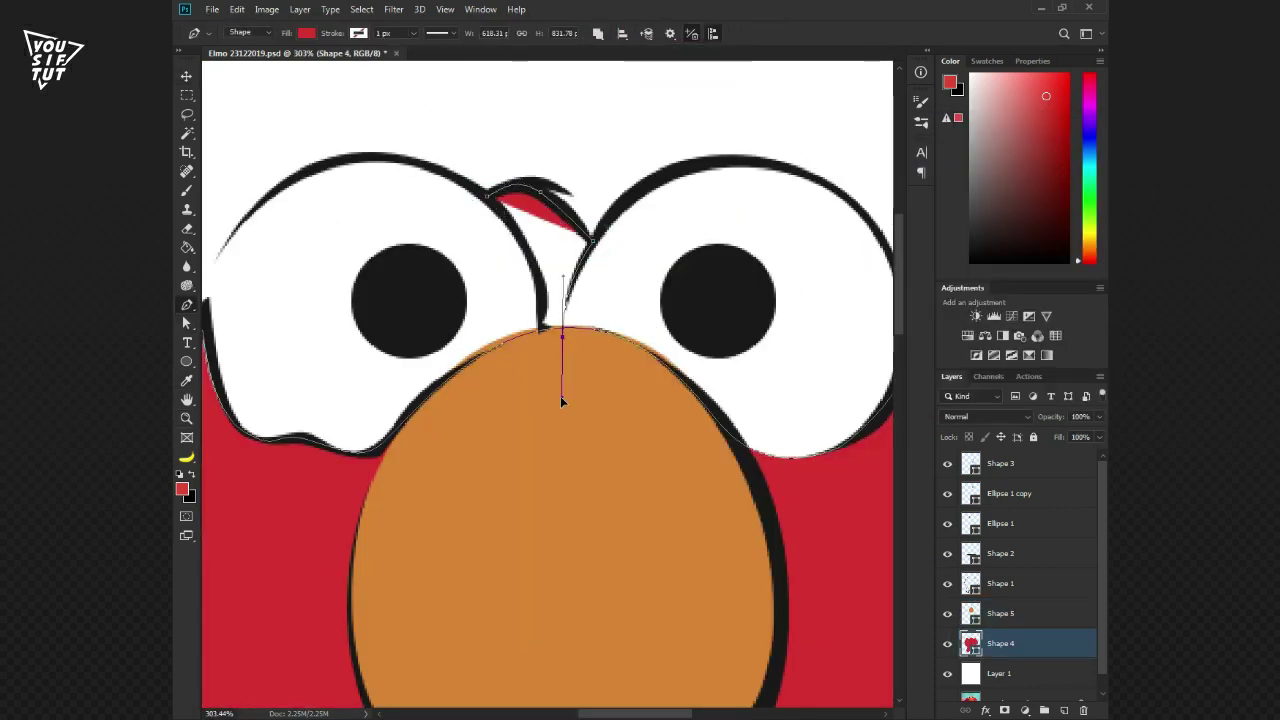
{"action": "left_click_drag", "start_coordinate": [561, 398], "coordinate": [561, 398]}
{"action": "key", "text": "z"}
{"action": "scroll", "coordinate": [714, 206], "scroll_direction": "down", "scroll_amount": 5}
{"action": "scroll", "coordinate": [714, 206], "scroll_direction": "up", "scroll_amount": 2}
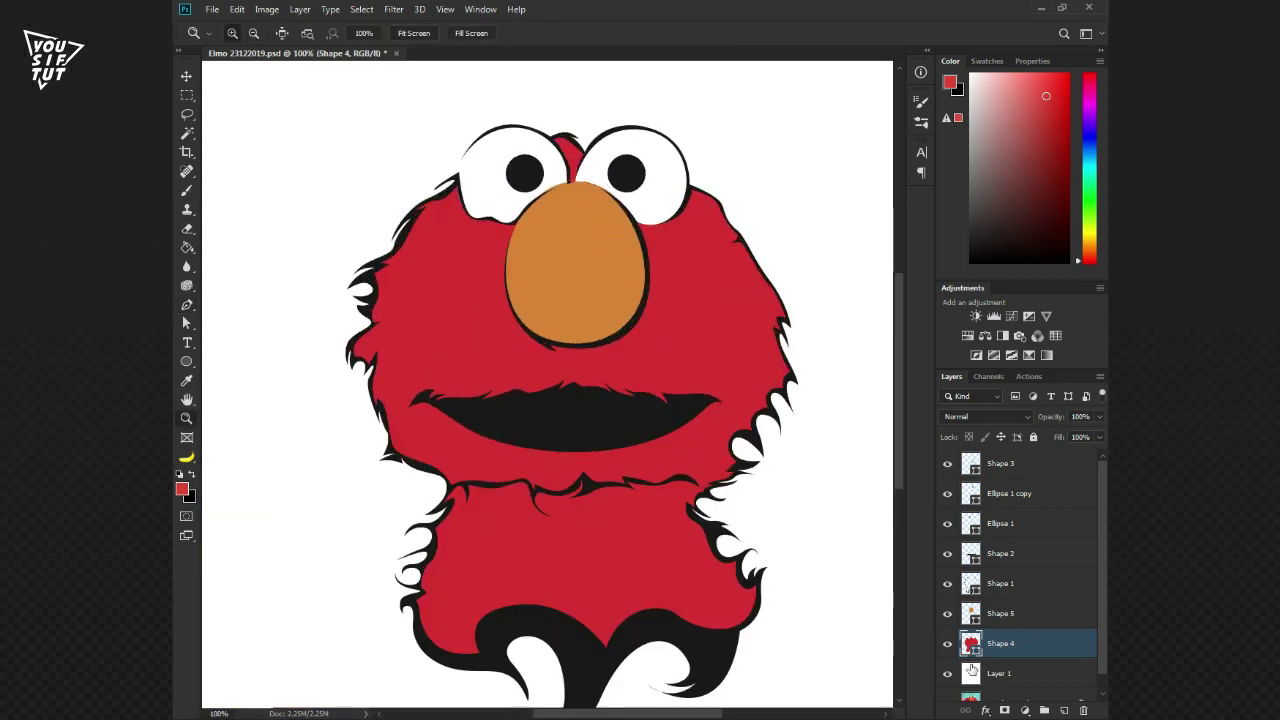
Hide the flat layers and apply a Posterize adjustment to the reference photo
{"action": "left_click_drag", "start_coordinate": [947, 643], "coordinate": [947, 673]}
{"action": "left_click", "coordinate": [1000, 697]}
{"action": "left_click", "coordinate": [993, 355]}
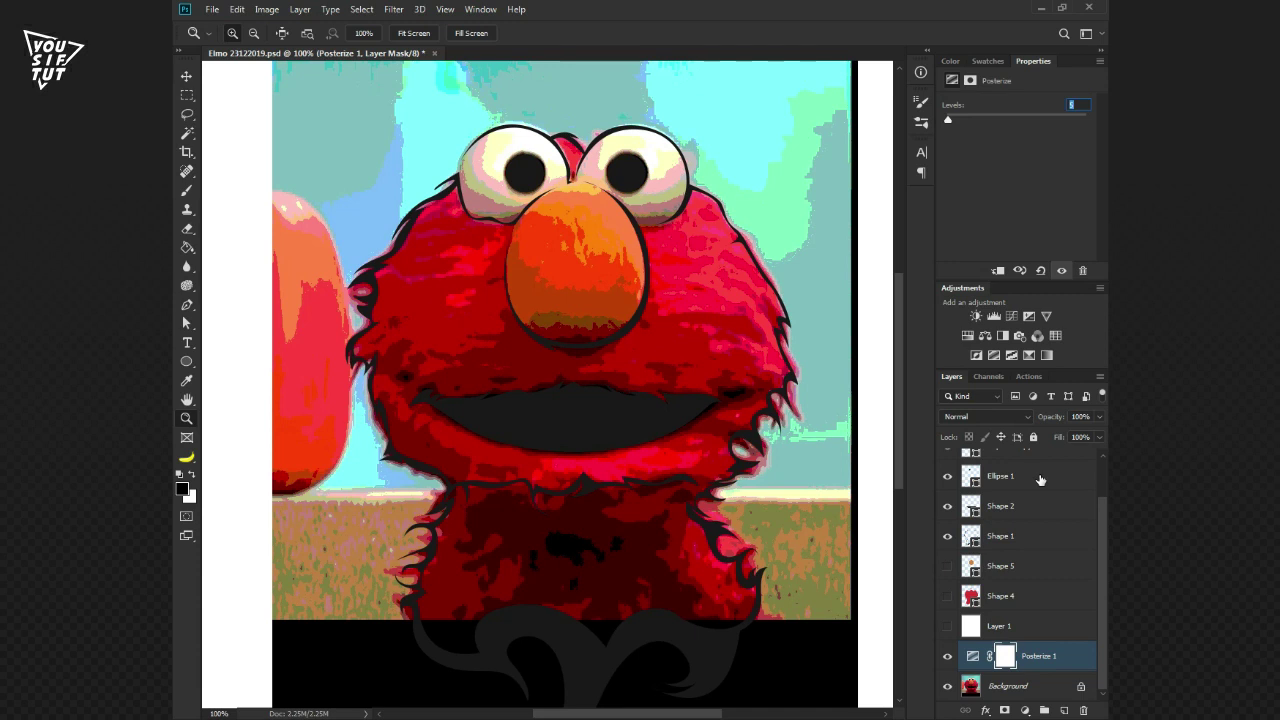
{"action": "left_click", "coordinate": [577, 285]}
Draw a first shading shape (Shape 6) across the lower part of the nose
{"action": "left_click", "coordinate": [1000, 566]}
{"action": "key", "text": "p"}
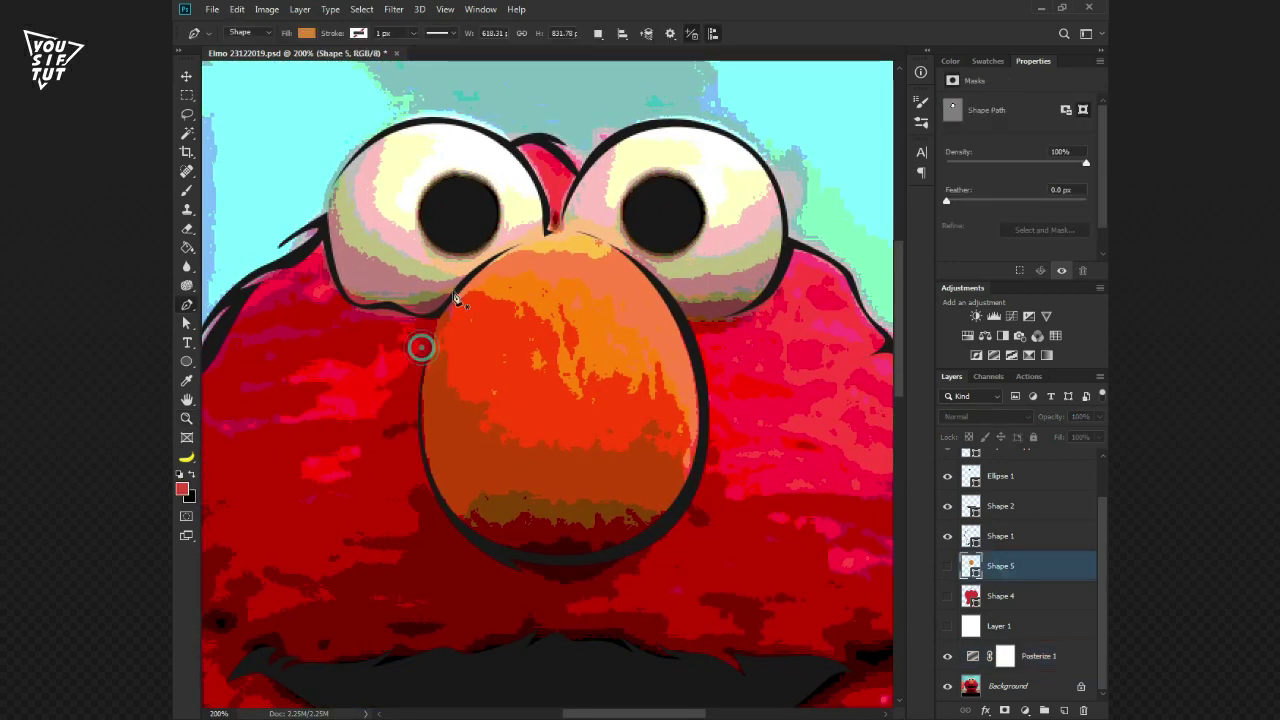
{"action": "left_click", "coordinate": [424, 348]}
{"action": "left_click_drag", "start_coordinate": [482, 283], "coordinate": [519, 313]}
{"action": "left_click_drag", "start_coordinate": [572, 390], "coordinate": [606, 386]}
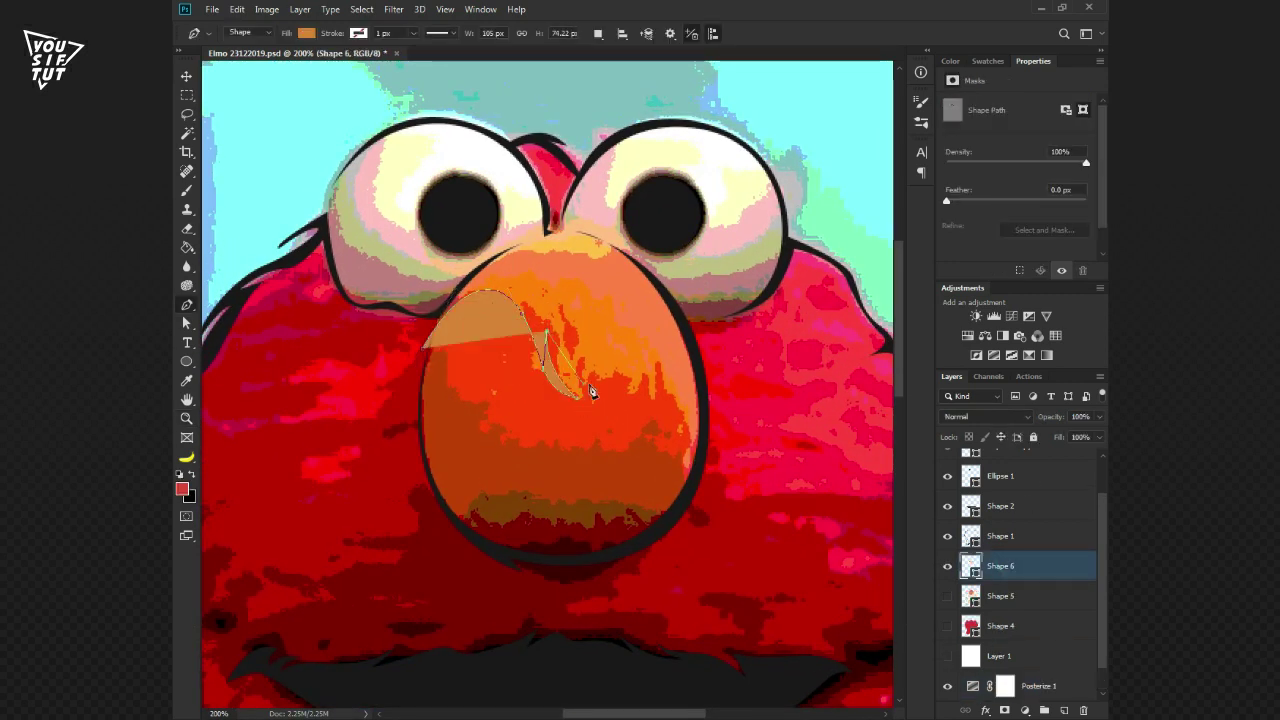
{"action": "left_click", "coordinate": [700, 545]}
{"action": "left_click", "coordinate": [560, 585]}
{"action": "left_click", "coordinate": [400, 420]}
Colour the shading orange-red and clip it to the nose shape
{"action": "left_click", "coordinate": [424, 348]}
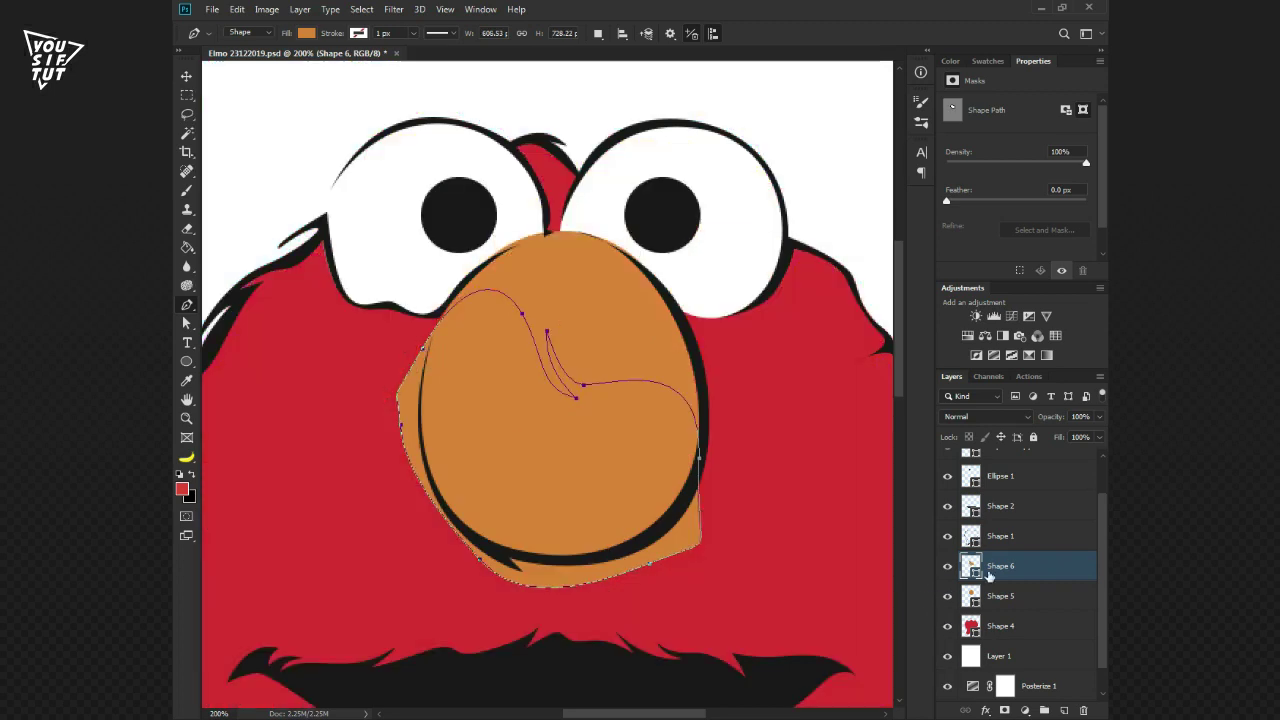
{"action": "left_click", "coordinate": [882, 215]}
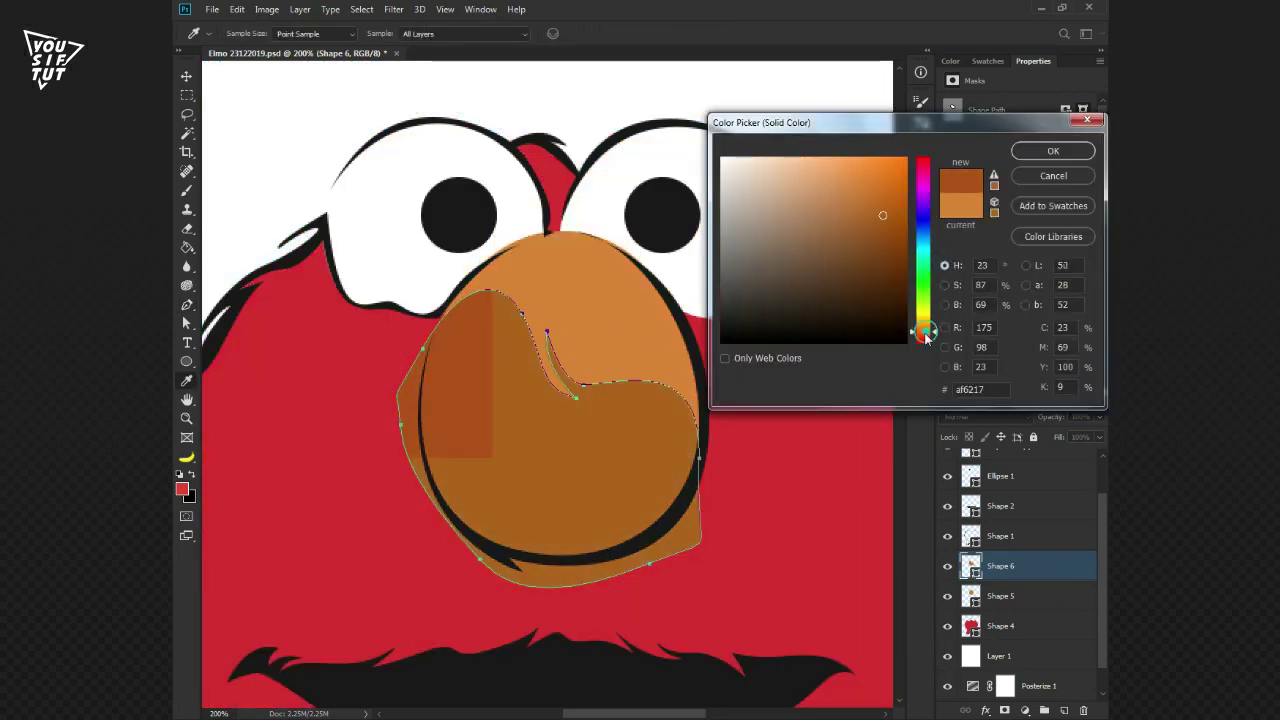
{"action": "left_click", "coordinate": [1053, 151]}
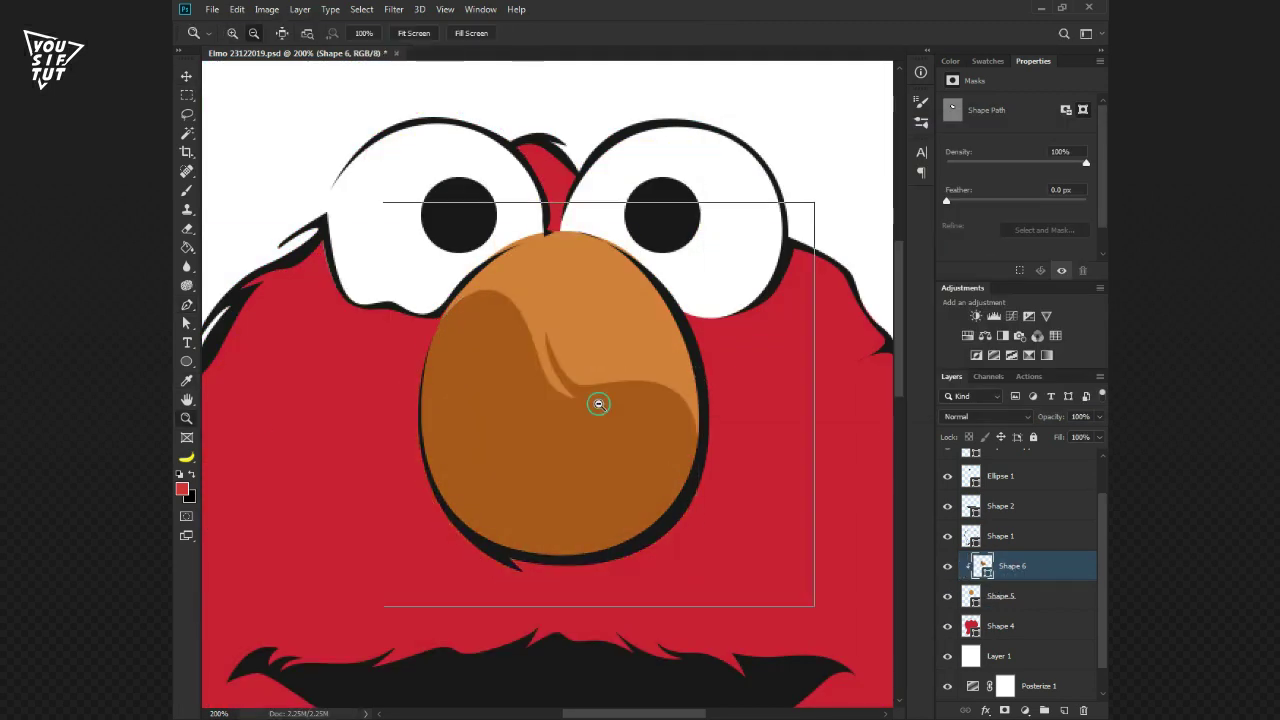
{"action": "left_click", "coordinate": [982, 567], "text": "alt"}
{"action": "double_click", "coordinate": [982, 567]}
{"action": "left_click_drag", "start_coordinate": [921, 330], "coordinate": [921, 340]}
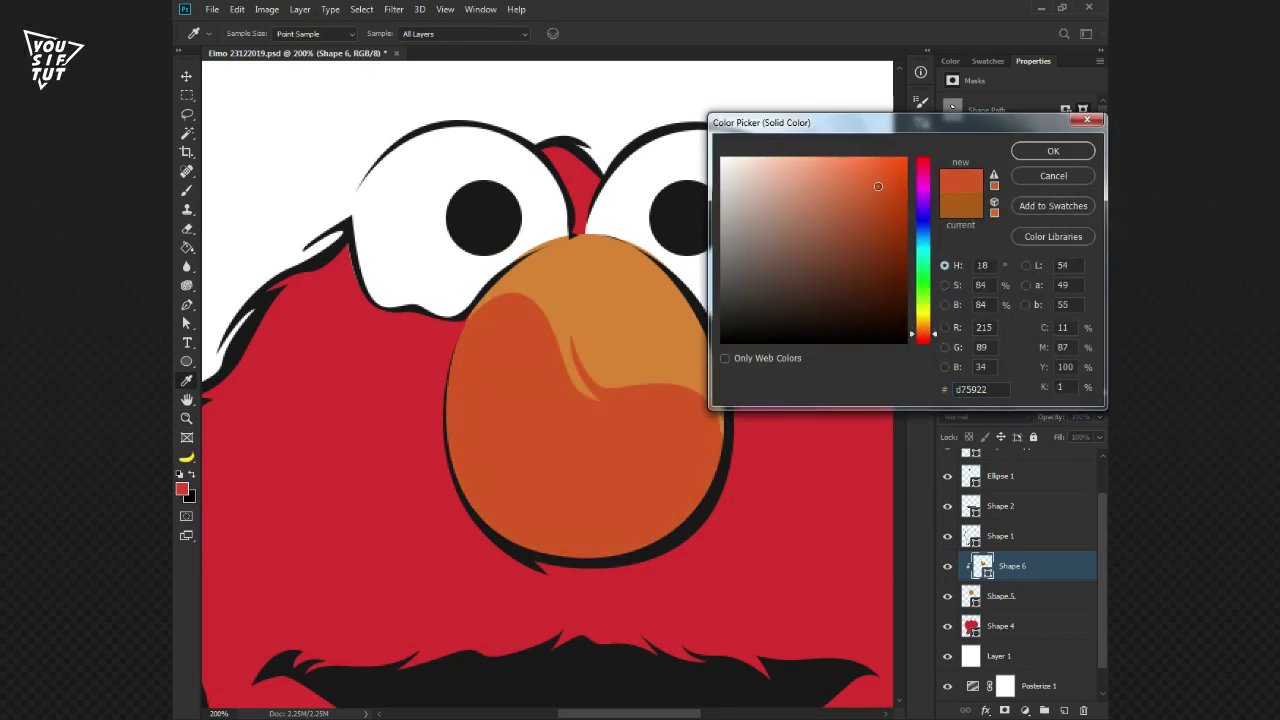
{"action": "key", "text": "Return"}
Hide the body and backdrop layers and lower the nose opacity to 72%
{"action": "left_click", "coordinate": [947, 626]}
{"action": "left_click", "coordinate": [947, 656]}
{"action": "left_click", "coordinate": [1000, 596]}
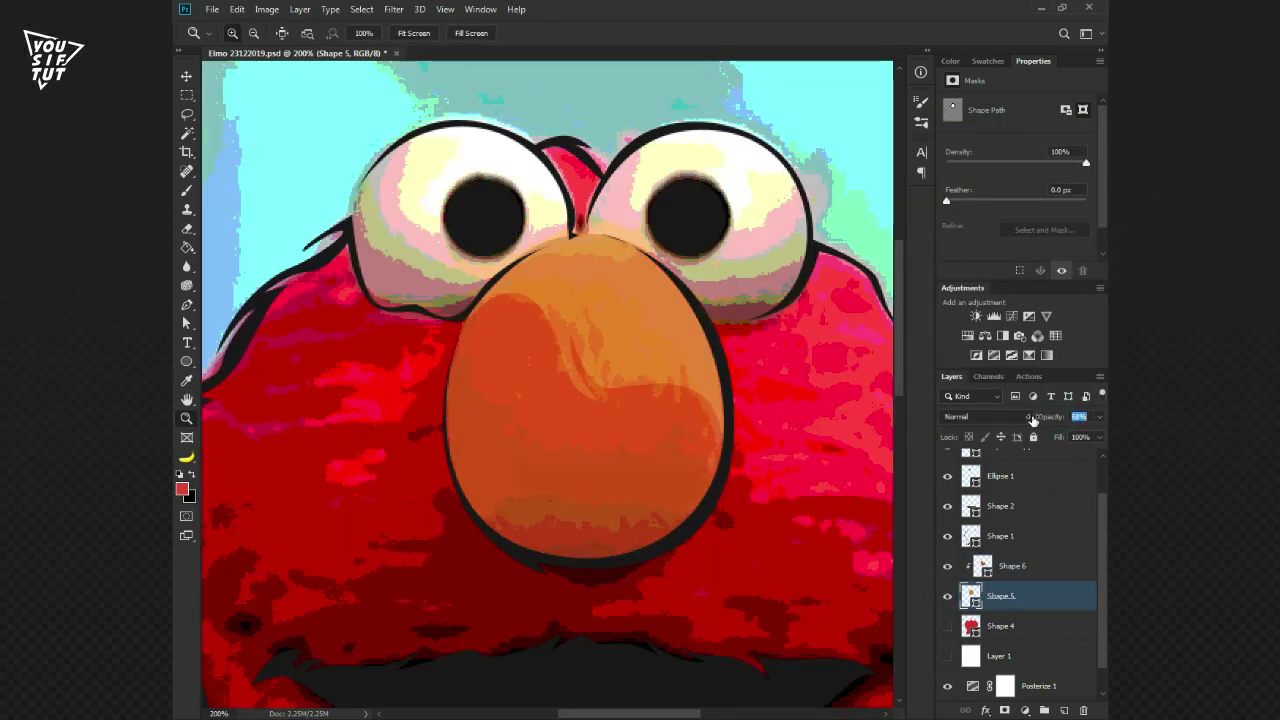
{"action": "key", "text": "v"}
{"action": "key", "text": "alt+bracketright"}
Draw a second shading shape (Shape 7), clip it to the nose and colour it darker red
{"action": "key", "text": "p"}
{"action": "left_click", "coordinate": [438, 398]}
{"action": "left_click_drag", "start_coordinate": [487, 400], "coordinate": [497, 447]}
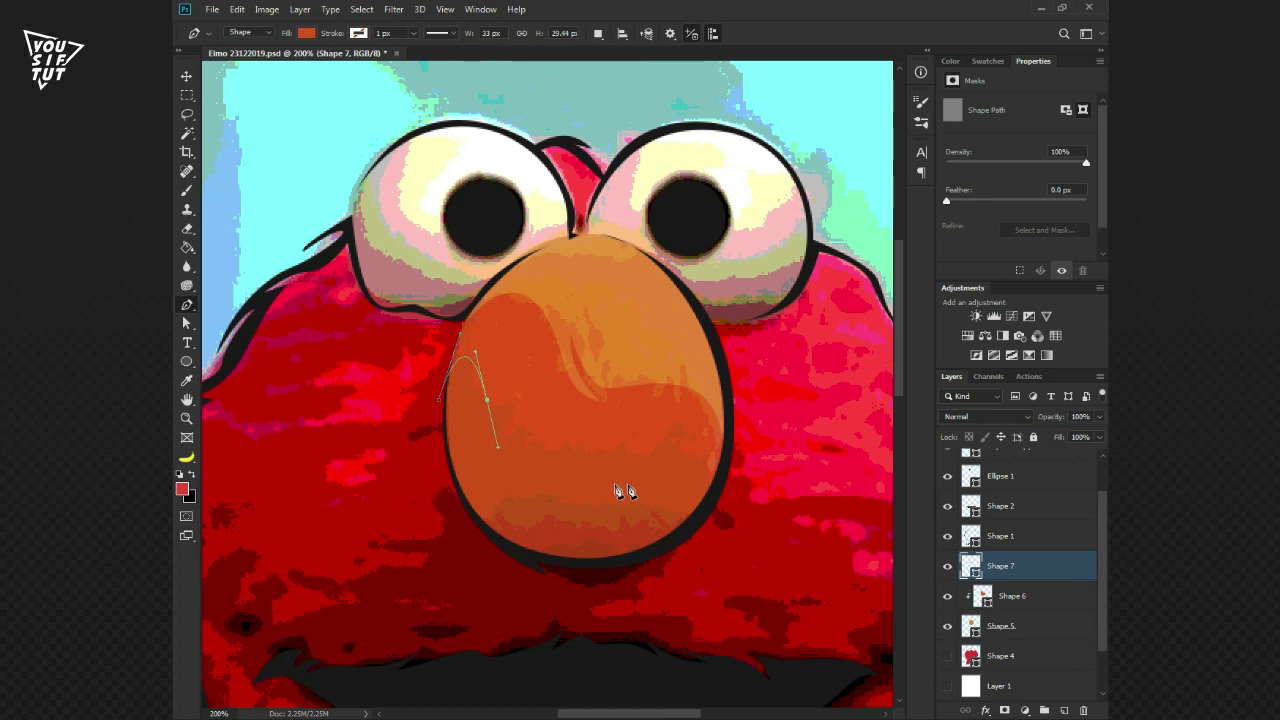
{"action": "left_click", "coordinate": [438, 398]}
{"action": "left_click", "coordinate": [947, 656]}
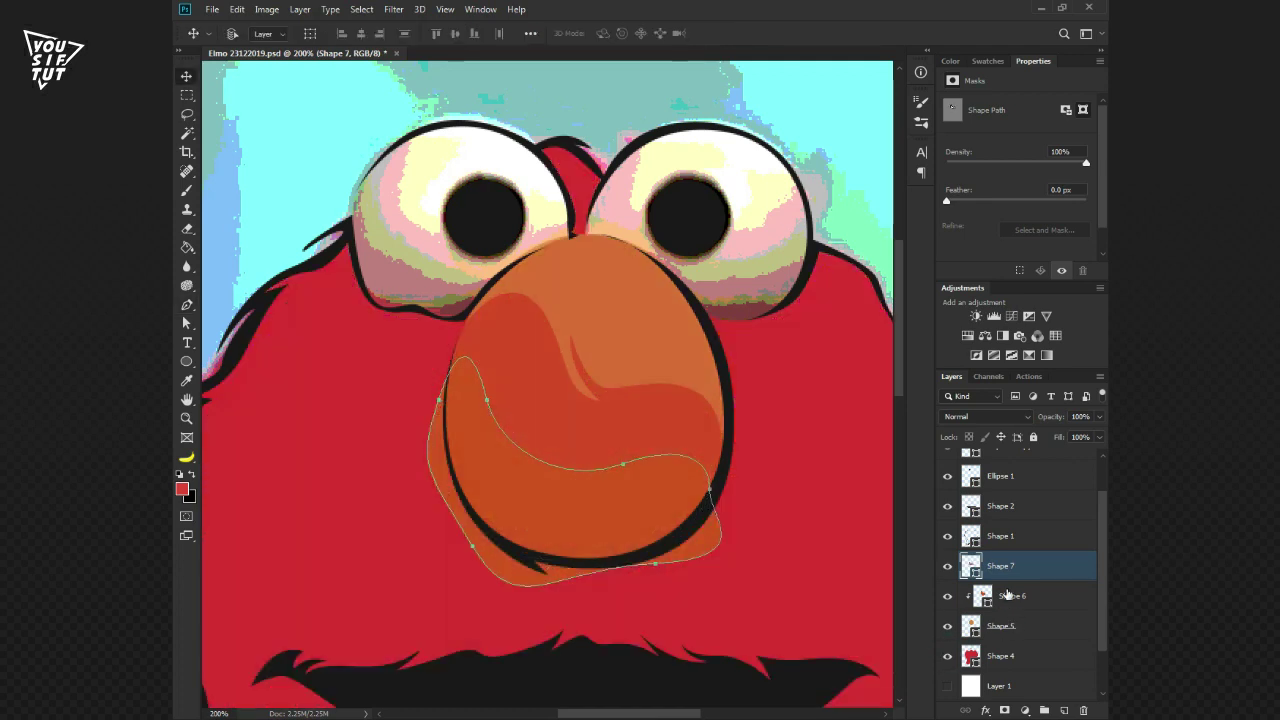
{"action": "key", "text": "ctrl+alt+g"}
{"action": "double_click", "coordinate": [982, 567]}
{"action": "left_click_drag", "start_coordinate": [940, 343], "coordinate": [938, 338]}
{"action": "left_click", "coordinate": [881, 207]}
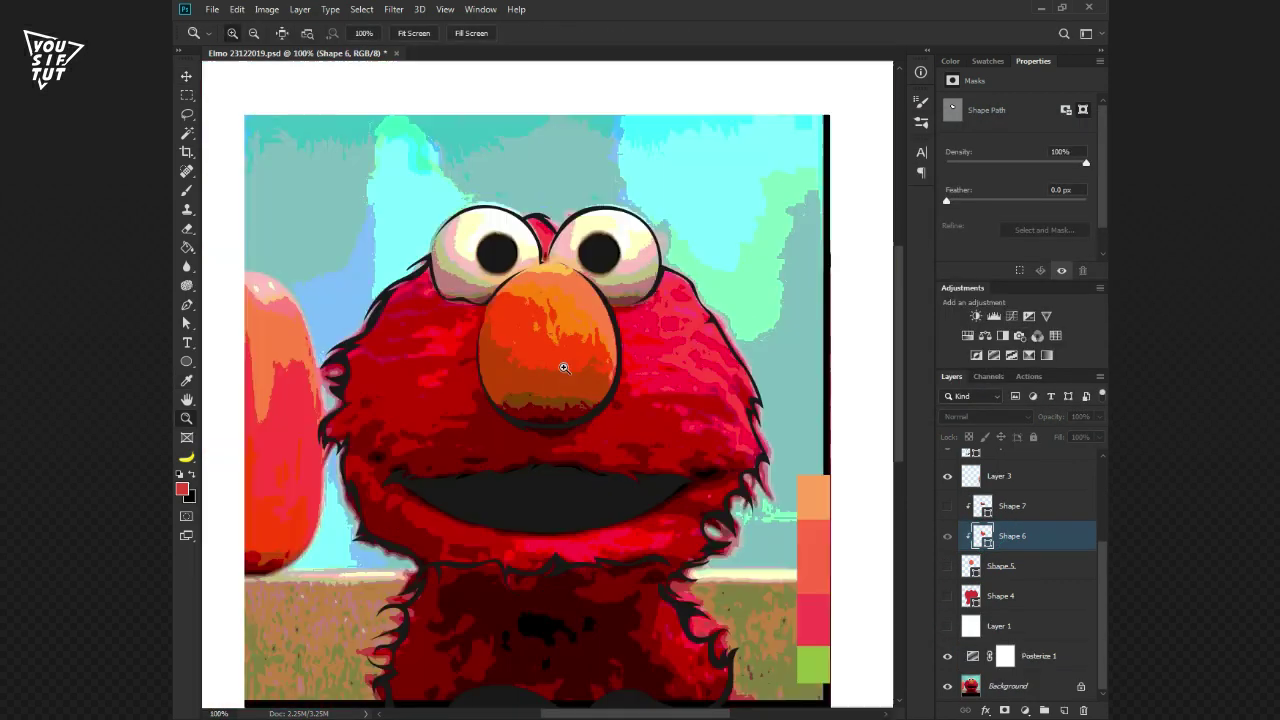
Show the nose layers and recolour the lower shading shape pink-red
{"action": "left_click", "coordinate": [947, 566]}
{"action": "left_click", "coordinate": [947, 506]}
{"action": "double_click", "coordinate": [983, 510]}
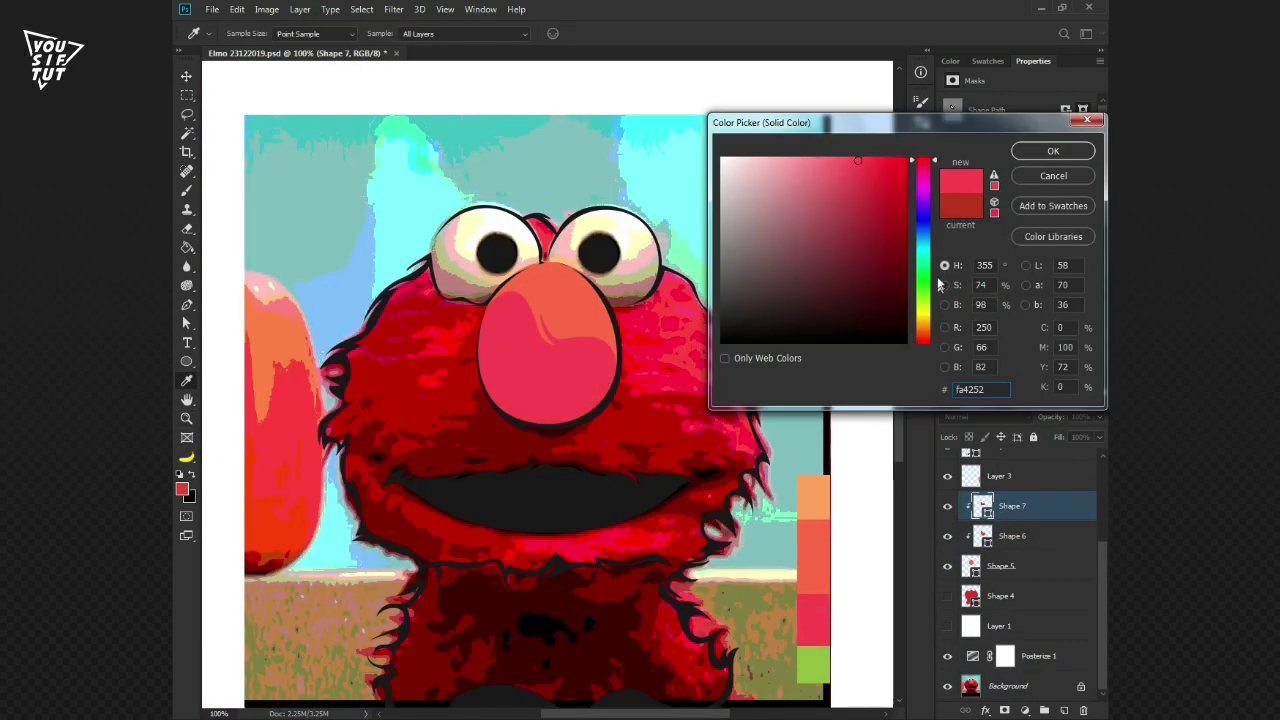
{"action": "left_click", "coordinate": [945, 285]}
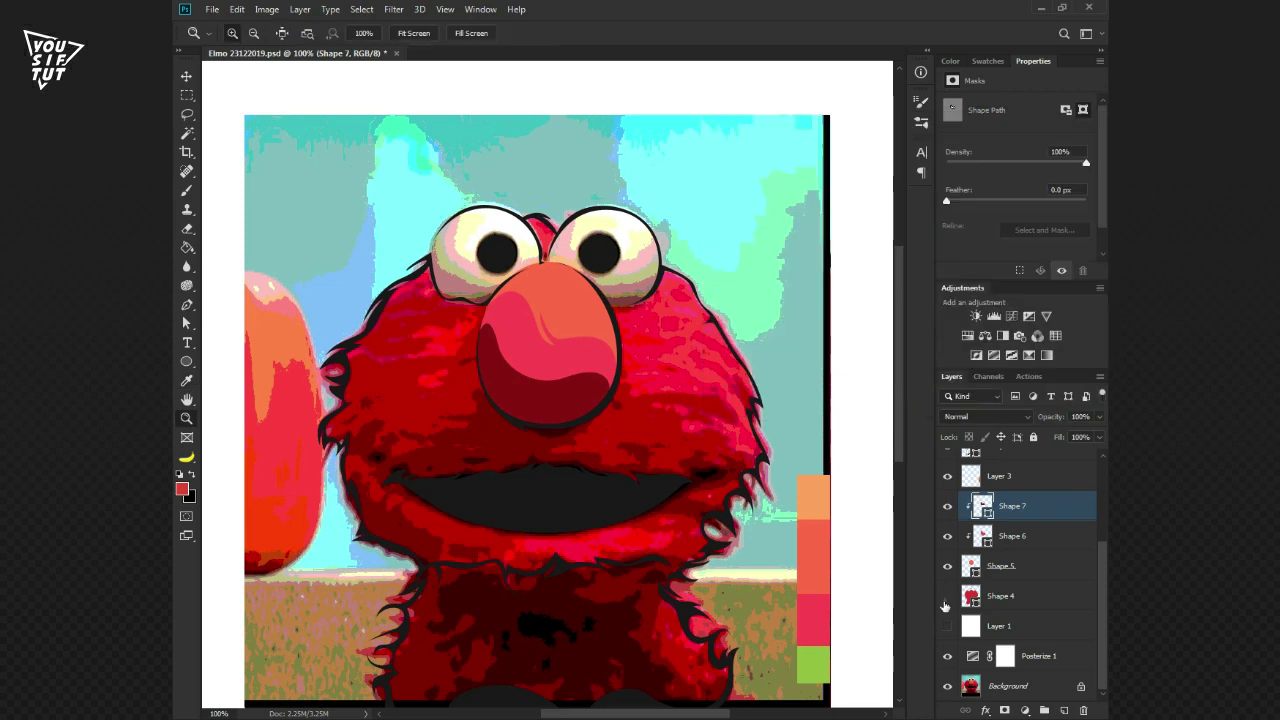
{"action": "left_click", "coordinate": [947, 625]}
{"action": "left_click", "coordinate": [947, 625]}
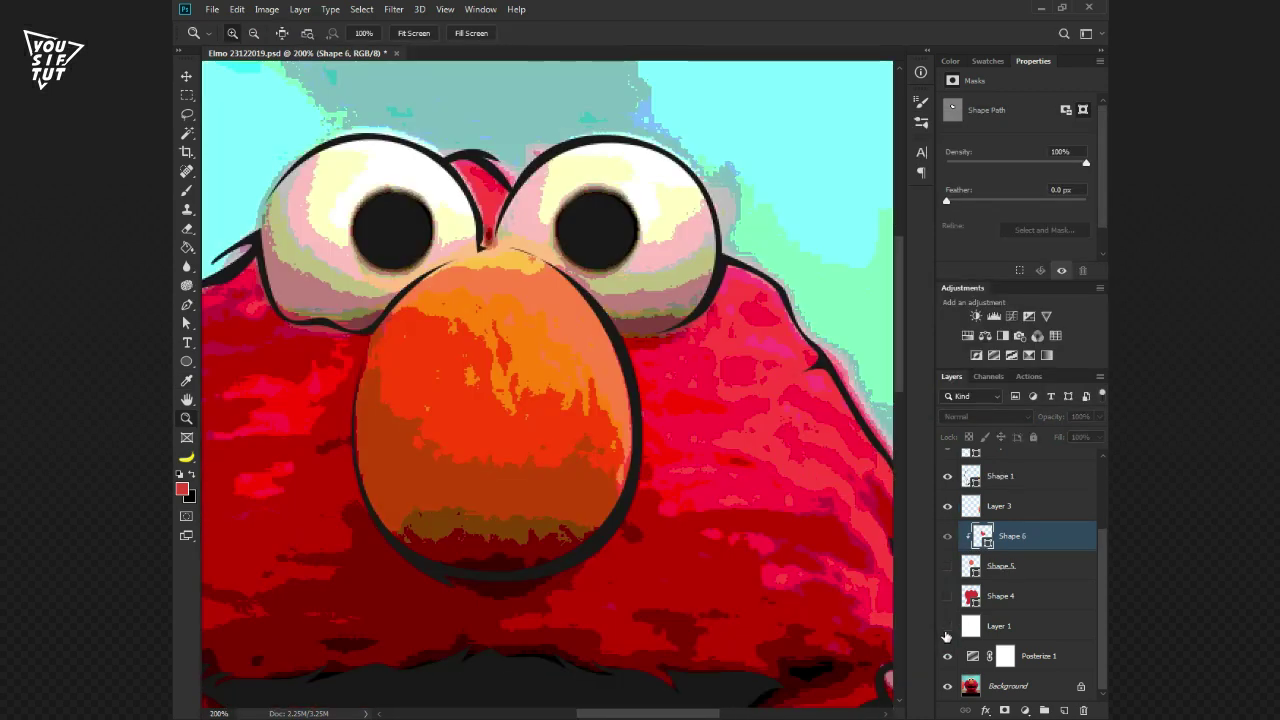
Draw a new lower-nose shape, clip it to the nose and fill it pink
{"action": "left_click", "coordinate": [947, 536]}
{"action": "left_click", "coordinate": [1000, 566]}
{"action": "key", "text": "p"}
{"action": "left_click", "coordinate": [498, 244]}
{"action": "left_click_drag", "start_coordinate": [377, 403], "coordinate": [388, 473]}
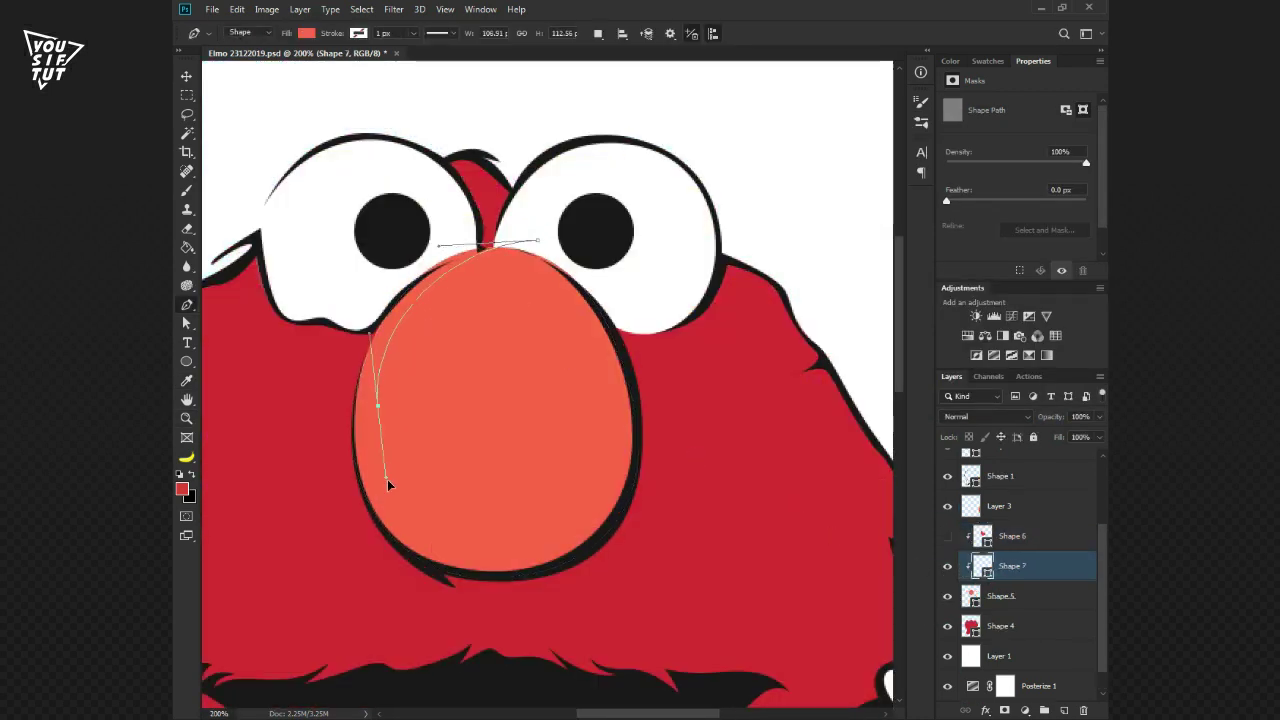
{"action": "left_click_drag", "start_coordinate": [513, 228], "coordinate": [567, 240]}
{"action": "left_click", "coordinate": [540, 245]}
{"action": "double_click", "coordinate": [982, 566]}
{"action": "left_click", "coordinate": [689, 609]}
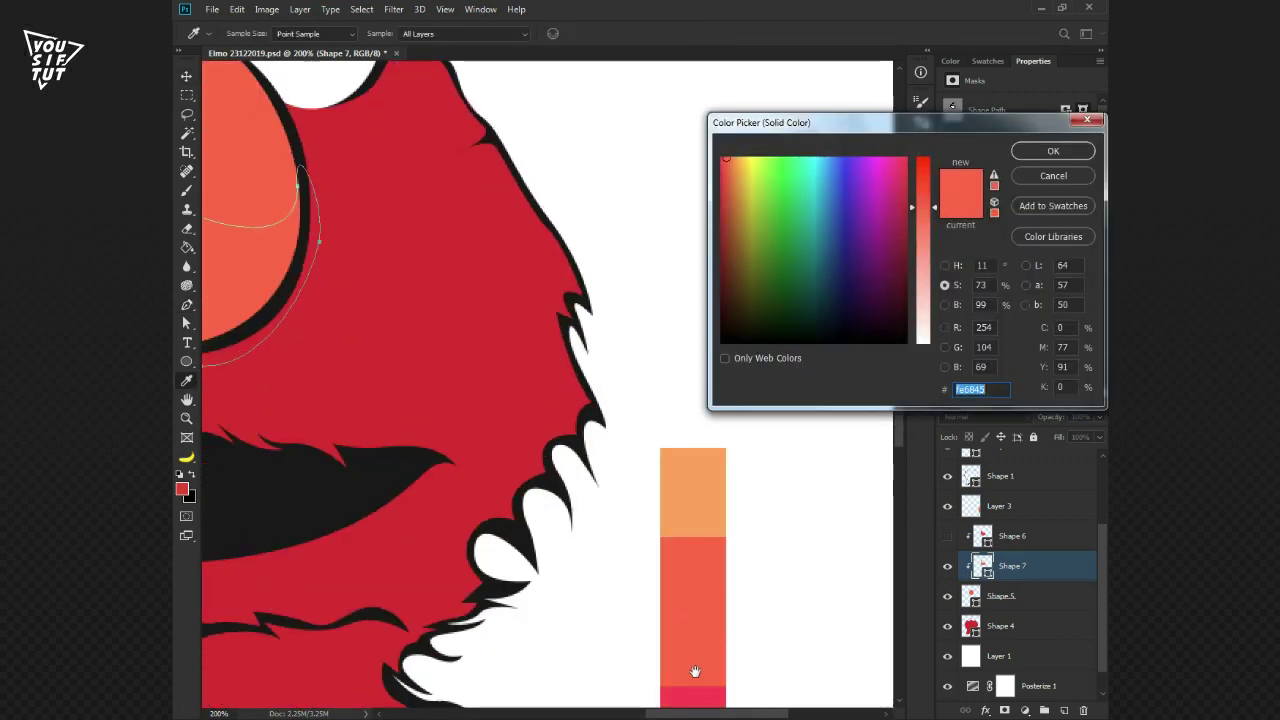
{"action": "left_click", "coordinate": [1054, 149]}
Find the dark red Color Hunt palette 147532 and paste its screenshot into the document
{"action": "key", "text": "z"}
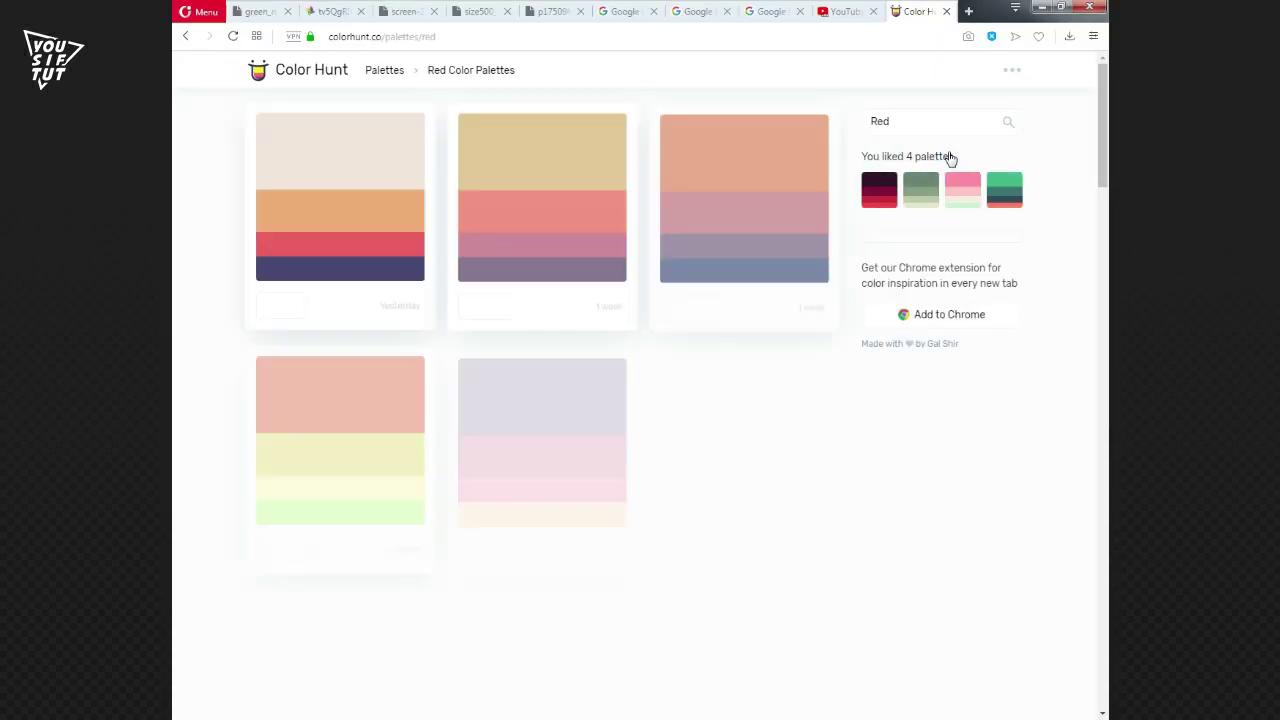
{"action": "scroll", "coordinate": [943, 207], "scroll_direction": "down", "scroll_amount": 3}
{"action": "scroll", "coordinate": [943, 207], "scroll_direction": "down", "scroll_amount": 3}
{"action": "scroll", "coordinate": [943, 207], "scroll_direction": "down", "scroll_amount": 3}
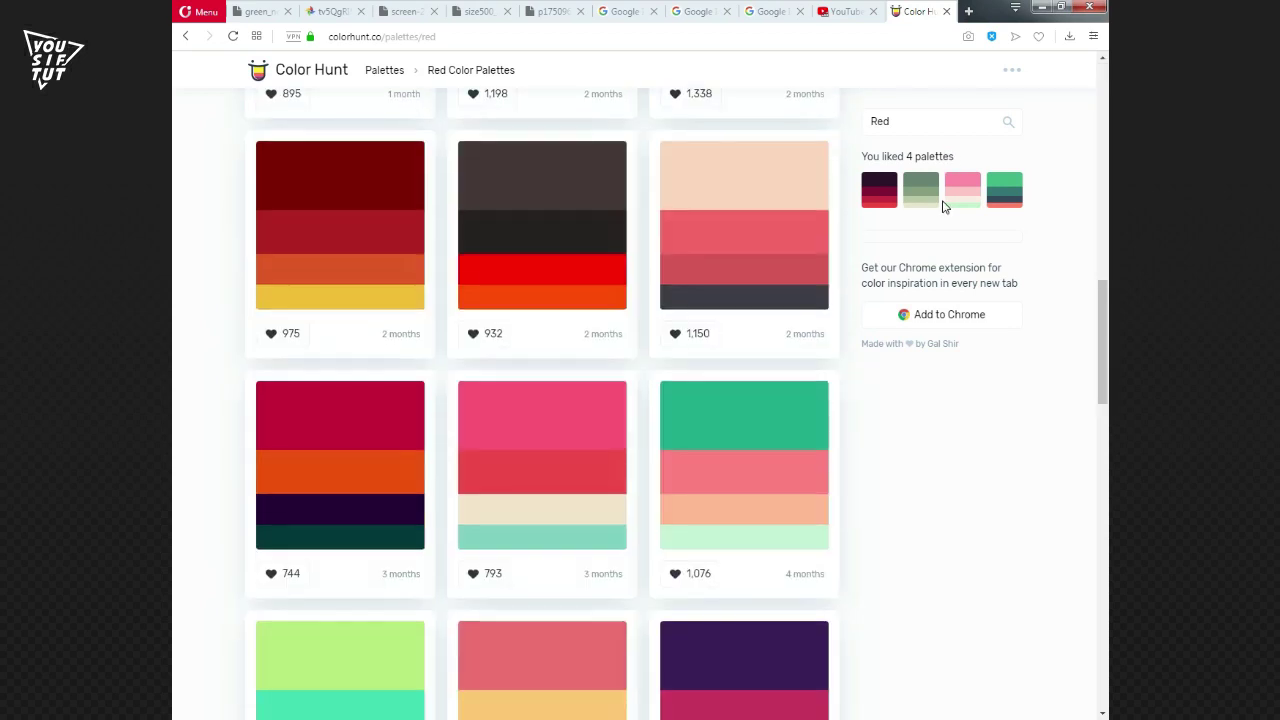
{"action": "scroll", "coordinate": [942, 207], "scroll_direction": "down", "scroll_amount": 5}
{"action": "scroll", "coordinate": [941, 207], "scroll_direction": "down", "scroll_amount": 5}
{"action": "scroll", "coordinate": [941, 207], "scroll_direction": "down", "scroll_amount": 2}
{"action": "left_click", "coordinate": [803, 426]}
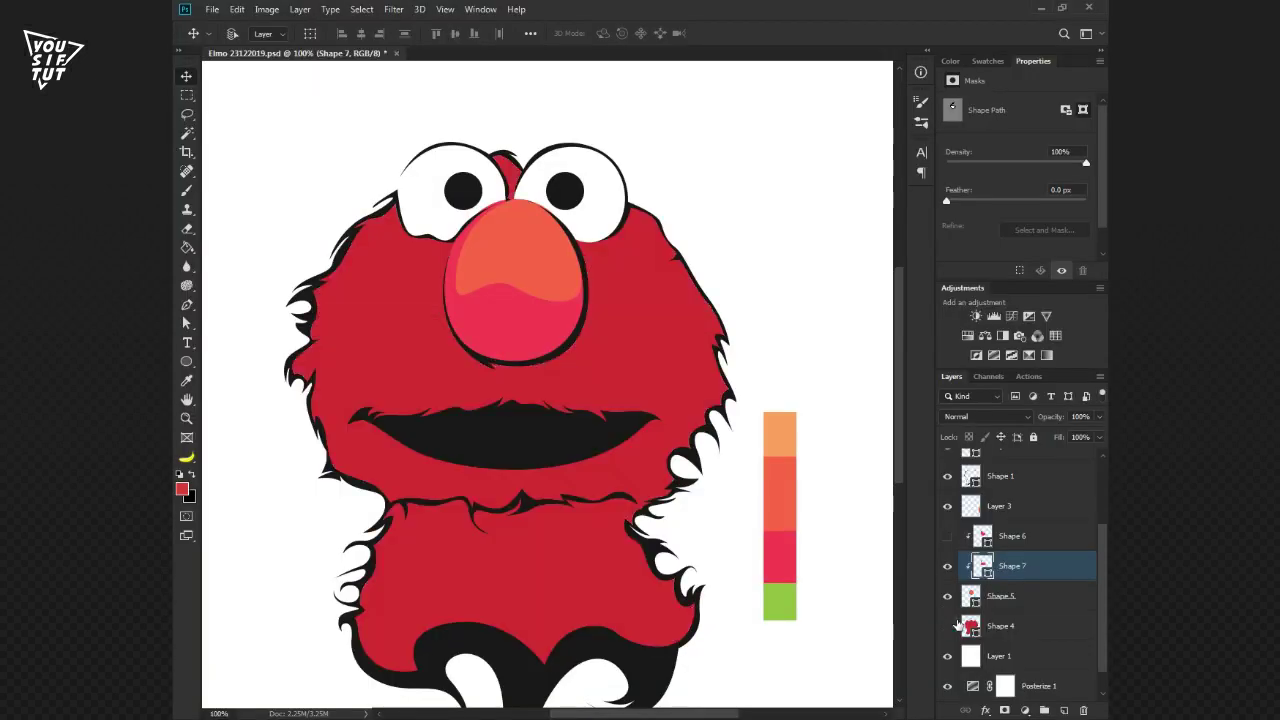
{"action": "key", "text": "ctrl+v"}
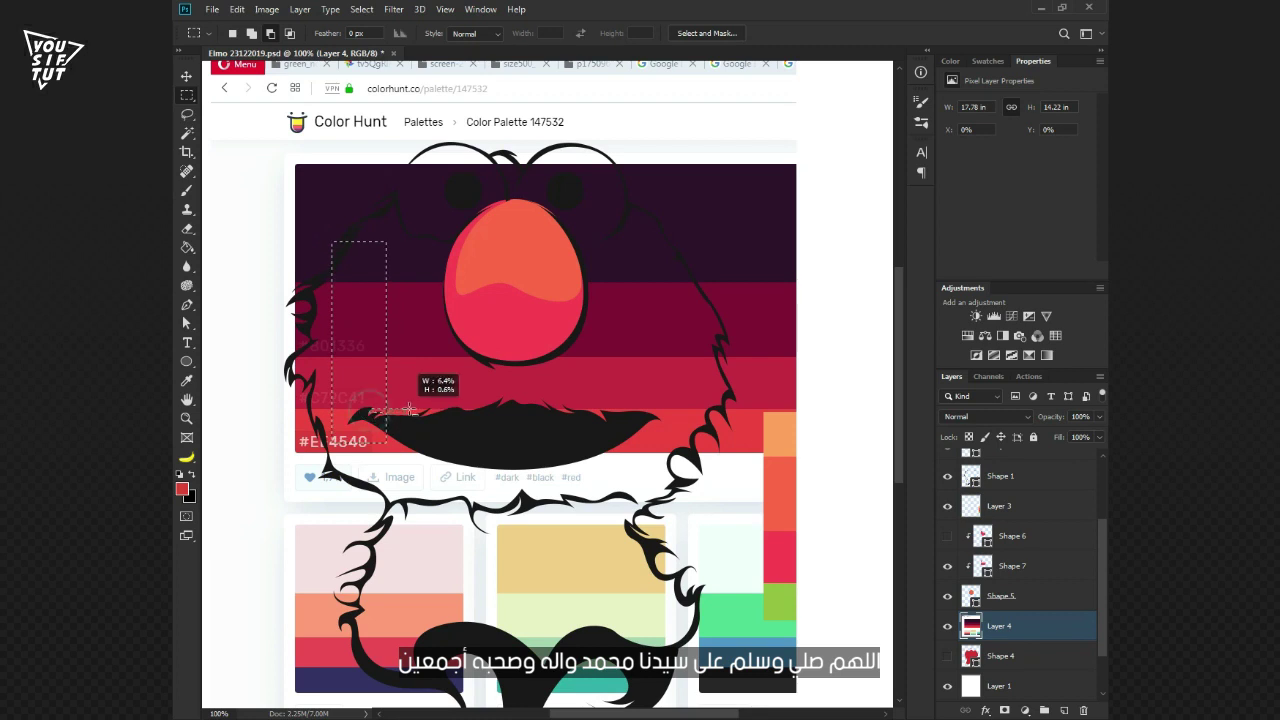
Keep only the palette colours, clear the selection, and confirm the darker magenta body fill
{"action": "key", "text": "ctrl+j"}
{"action": "key", "text": "Delete"}
{"action": "left_click", "coordinate": [947, 656]}
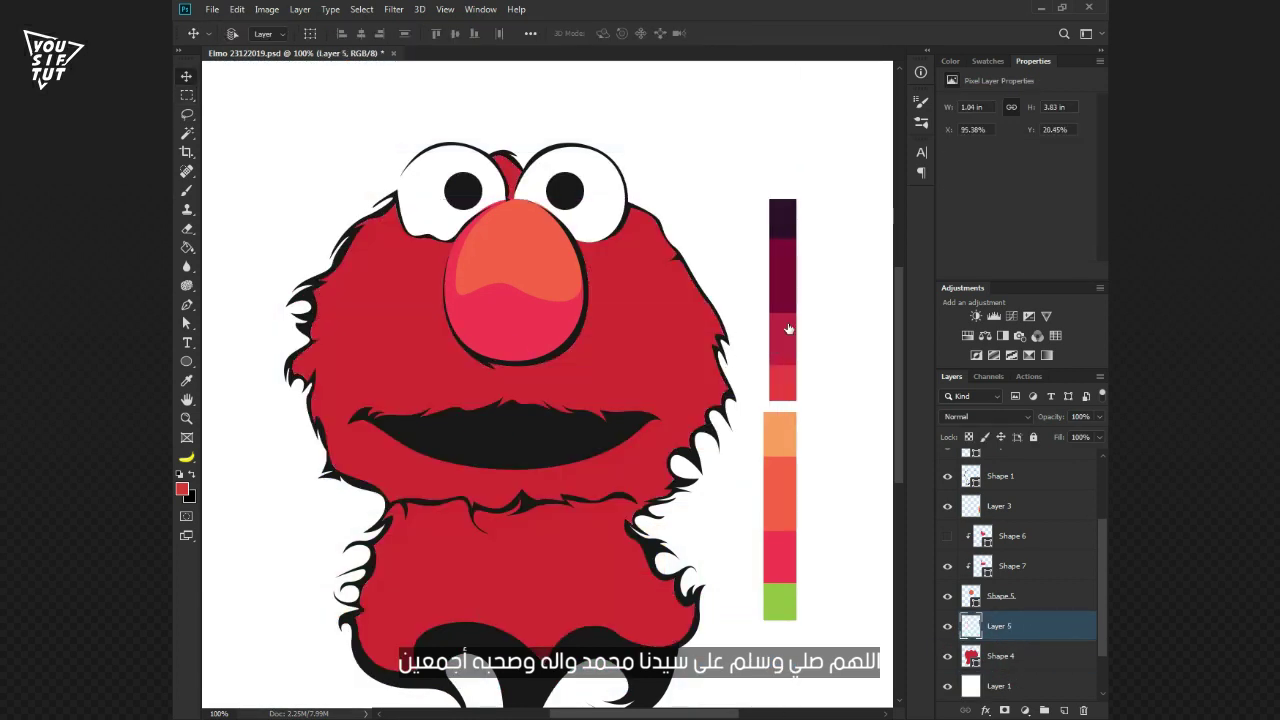
{"action": "double_click", "coordinate": [970, 656]}
{"action": "key", "text": "Return"}
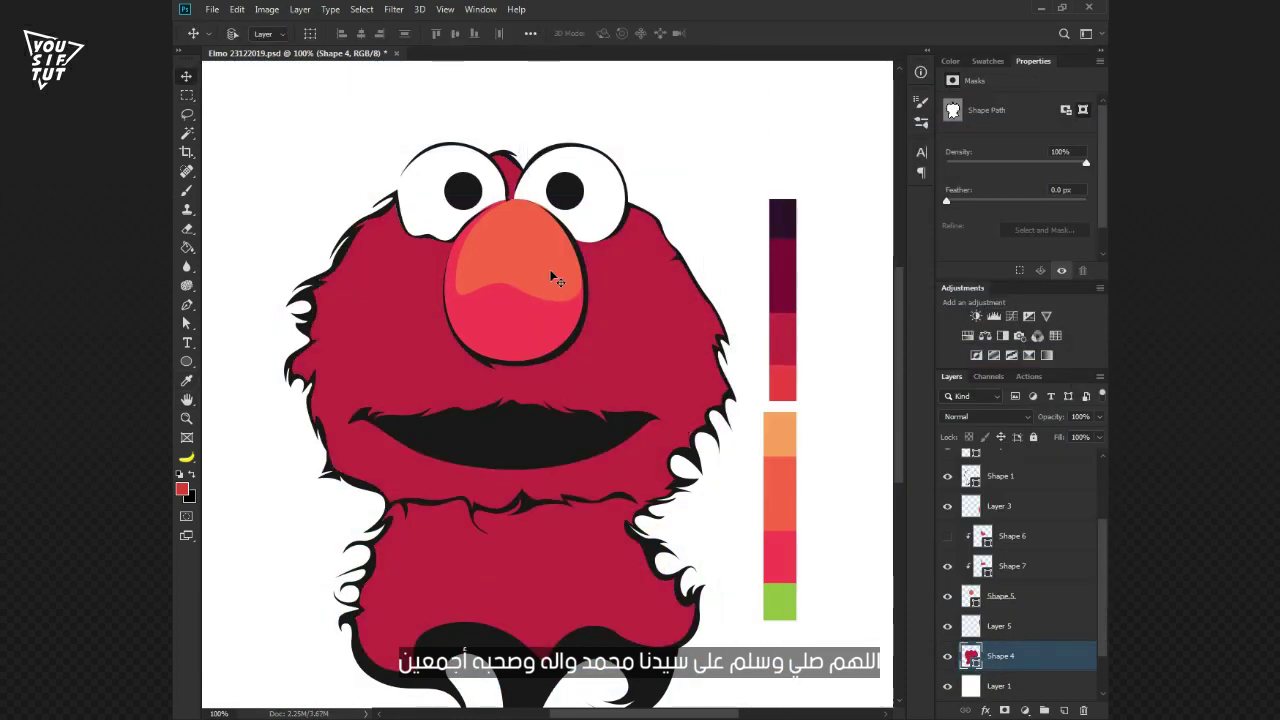
Pen-draw a curved highlight shape across the top of Elmo's nose
{"action": "key", "text": "z"}
{"action": "left_click", "coordinate": [993, 566]}
{"action": "key", "text": "p"}
{"action": "left_click", "coordinate": [535, 242]}
{"action": "left_click_drag", "start_coordinate": [442, 235], "coordinate": [419, 233]}
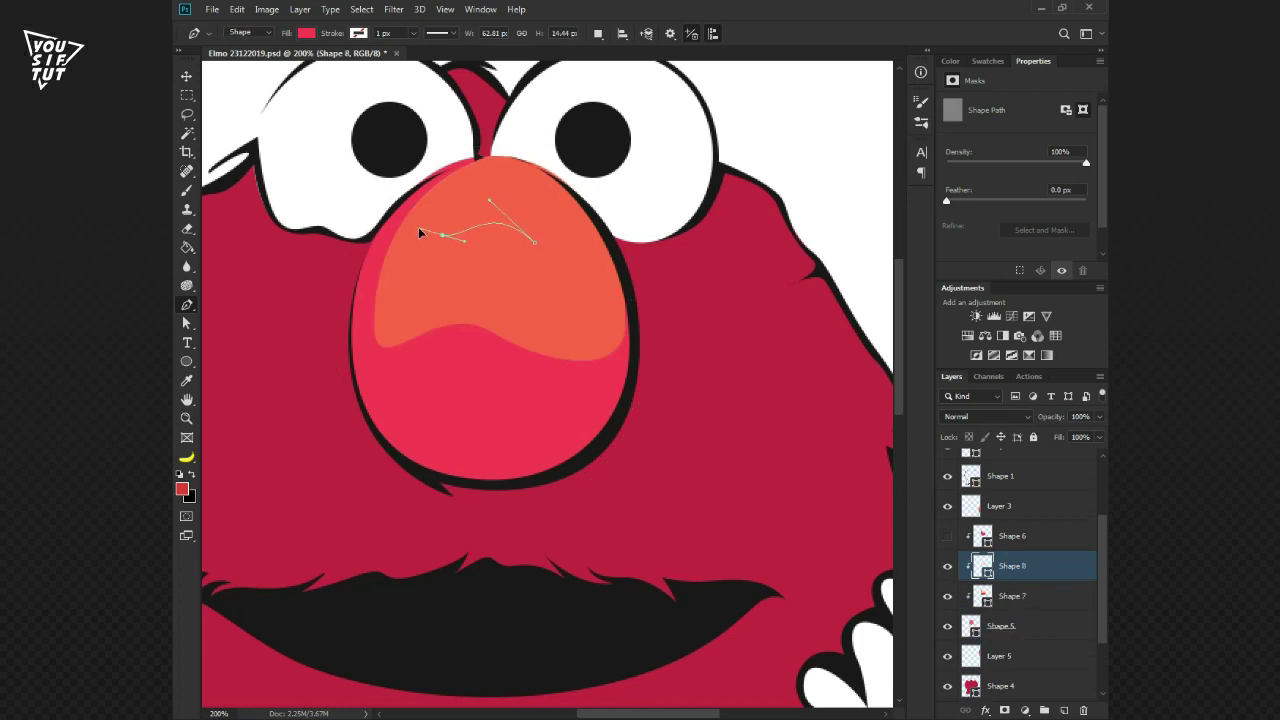
{"action": "left_click_drag", "start_coordinate": [568, 178], "coordinate": [556, 172]}
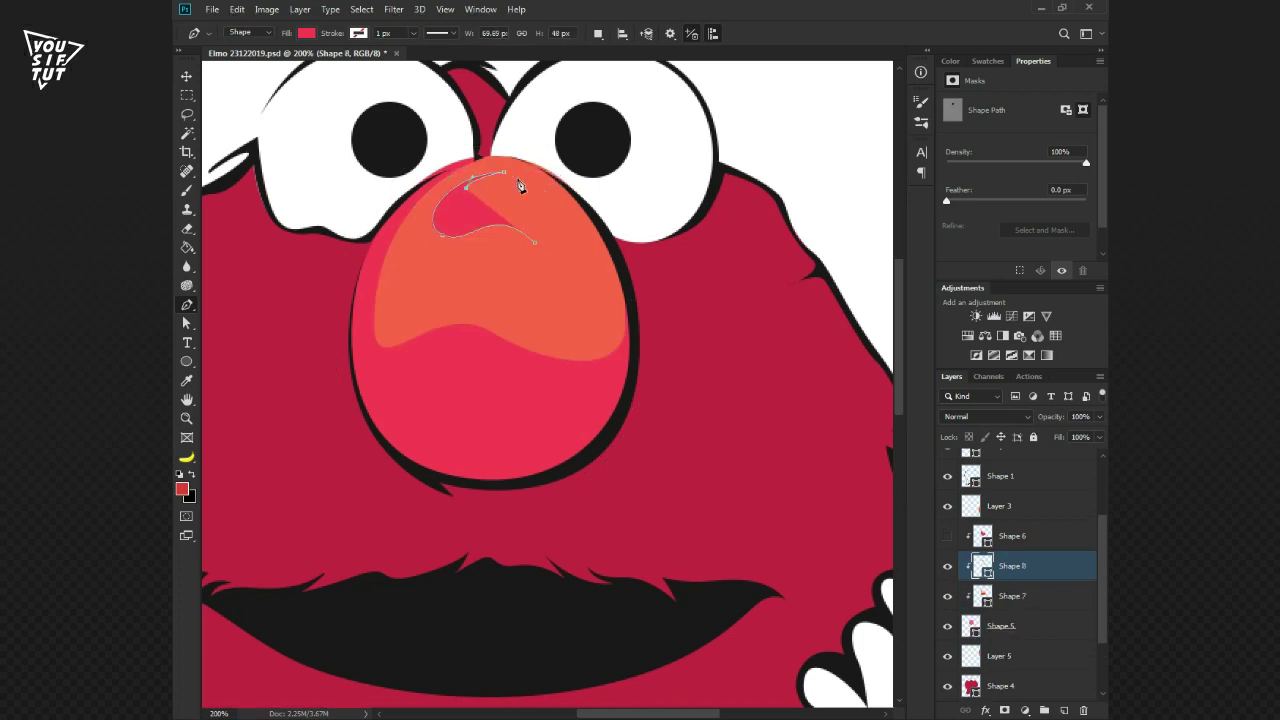
{"action": "left_click", "coordinate": [561, 222]}
{"action": "left_click_drag", "start_coordinate": [524, 257], "coordinate": [521, 270]}
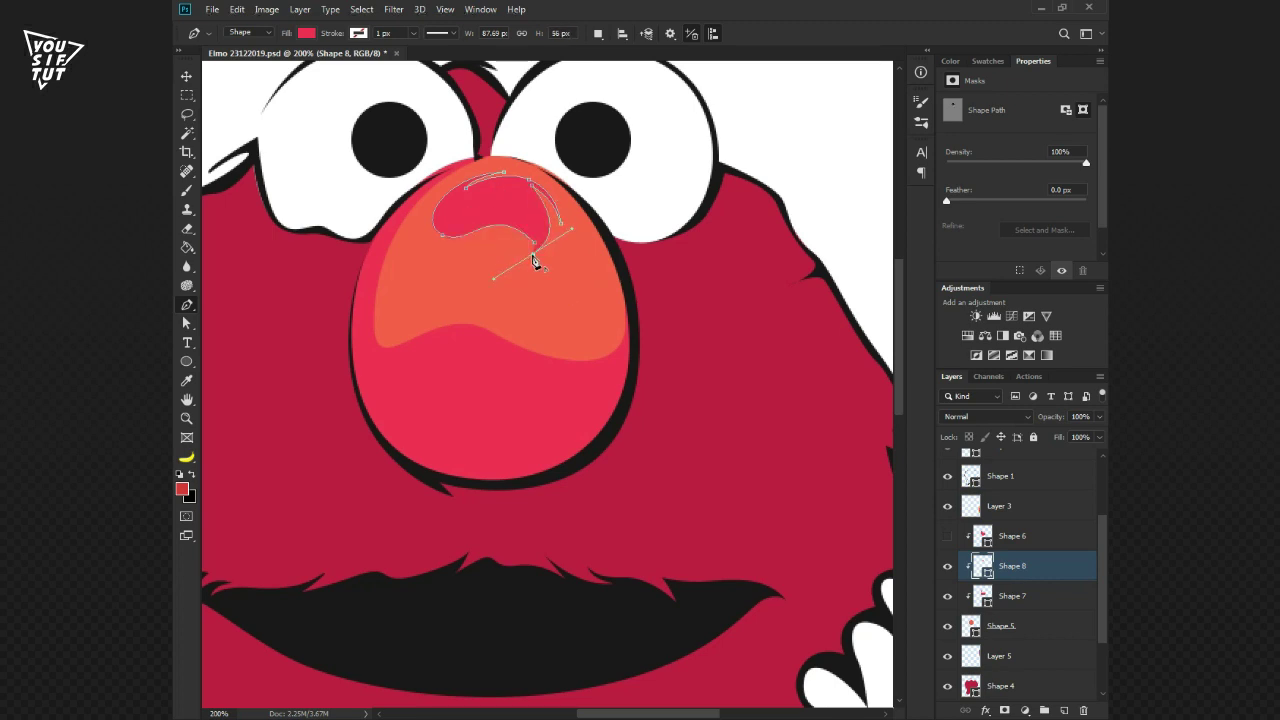
{"action": "key", "text": "ctrl+minus"}
{"action": "key", "text": "ctrl+minus"}
{"action": "key", "text": "ctrl+minus"}
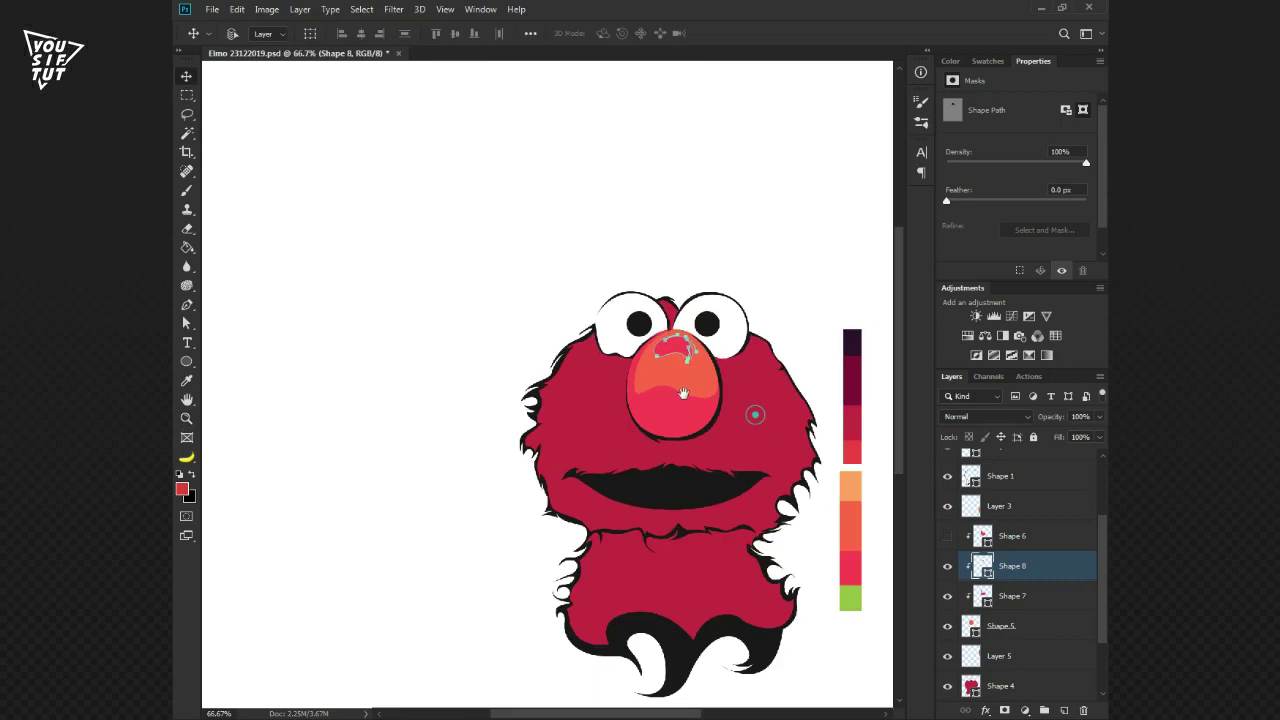
Fill the nose highlight with light orange and zoom in around the nose
{"action": "double_click", "coordinate": [982, 566]}
{"action": "left_click", "coordinate": [772, 462]}
{"action": "left_click", "coordinate": [655, 483]}
{"action": "key", "text": "z"}
{"action": "left_click", "coordinate": [616, 336]}
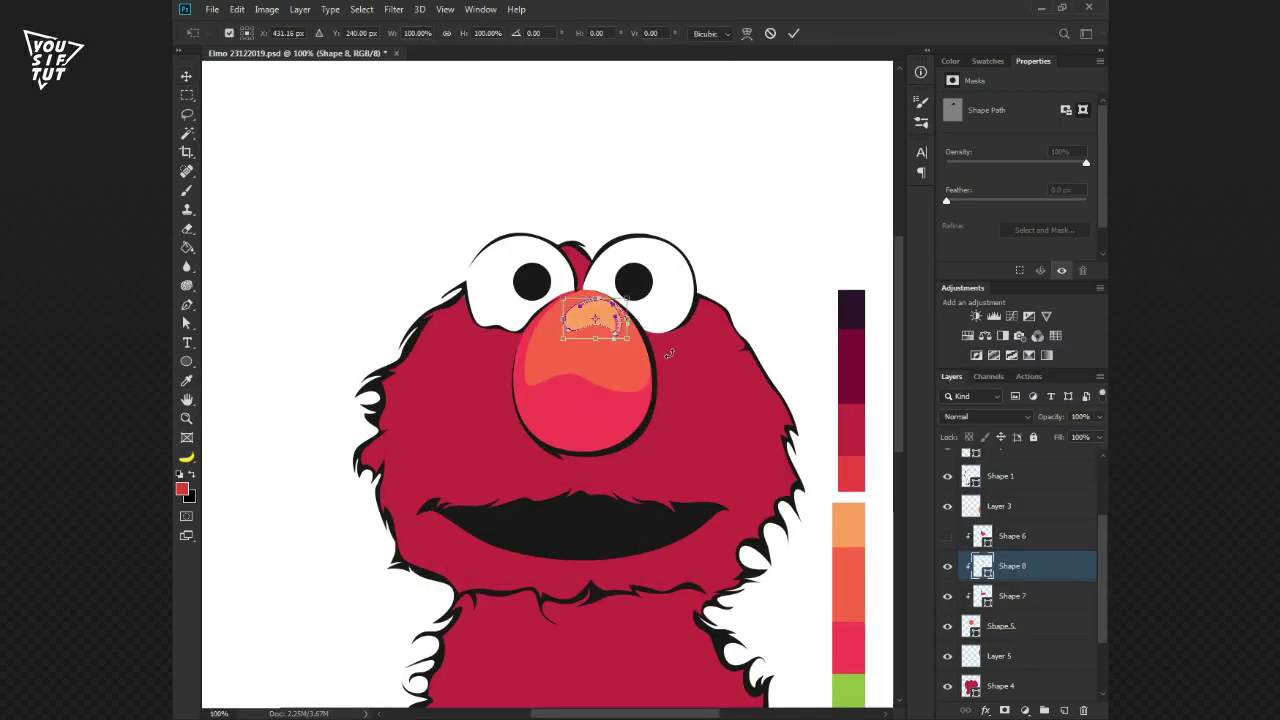
Pen-draw a closed crescent along the nose's left and bottom edges
{"action": "left_click", "coordinate": [620, 426]}
{"action": "key", "text": "p"}
{"action": "left_click_drag", "start_coordinate": [377, 204], "coordinate": [360, 300]}
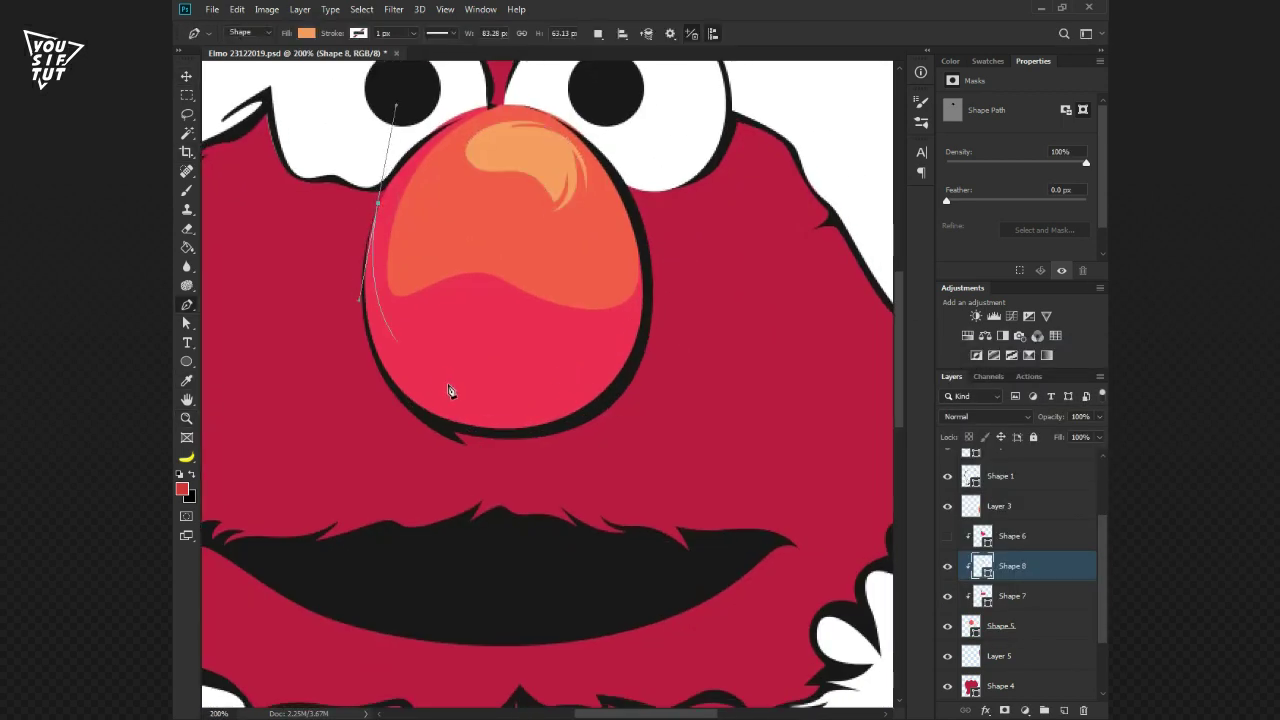
{"action": "left_click_drag", "start_coordinate": [408, 338], "coordinate": [434, 346]}
{"action": "left_click_drag", "start_coordinate": [560, 426], "coordinate": [722, 404]}
{"action": "left_click", "coordinate": [617, 394]}
{"action": "mouse_move", "coordinate": [501, 461]}
{"action": "left_mouse_down"}
{"action": "mouse_move", "coordinate": [395, 473]}
{"action": "mouse_move", "coordinate": [331, 394]}
{"action": "left_mouse_up"}
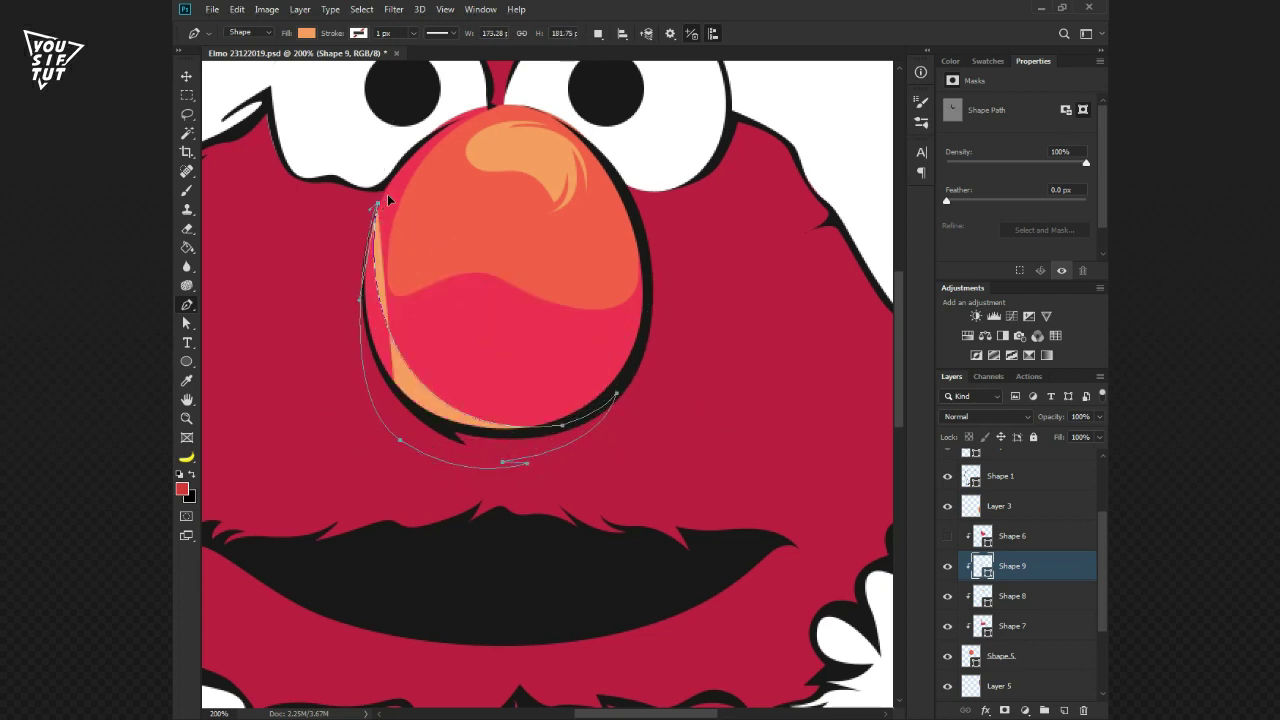
{"action": "left_click", "coordinate": [366, 266]}
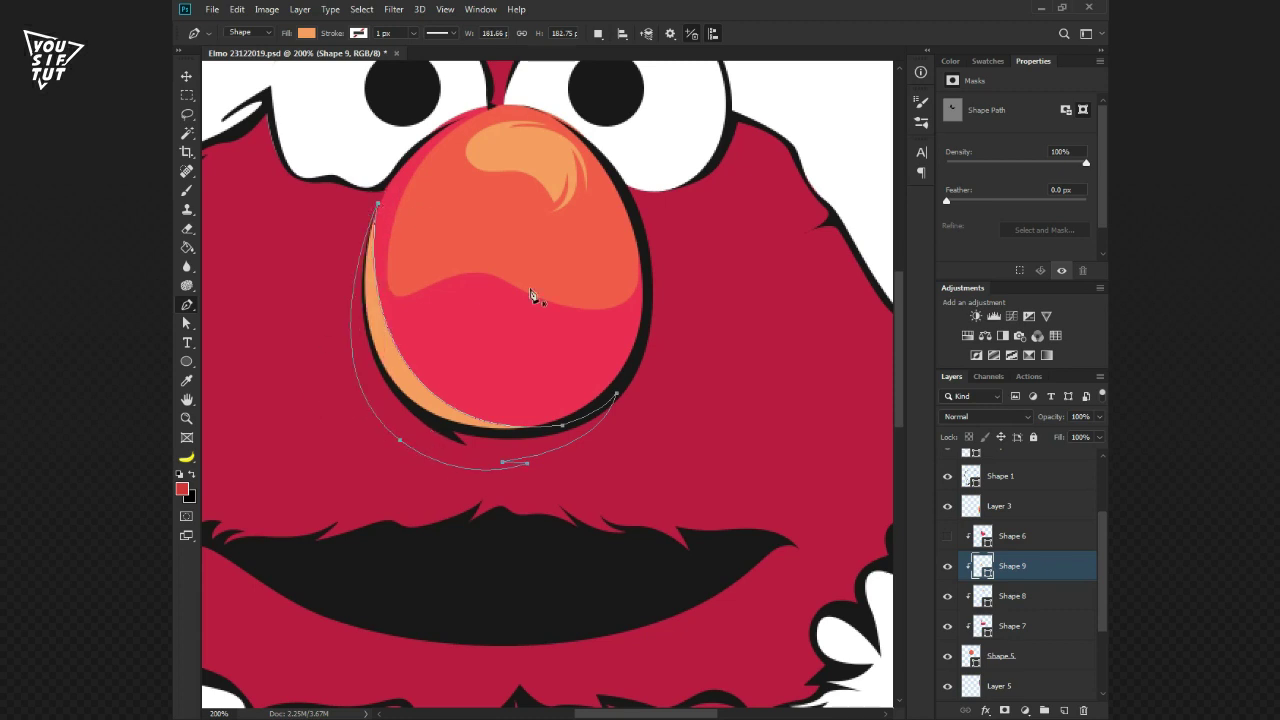
Move the crescent layer above Shape 6 and fill it dark red #82101f
{"action": "left_click_drag", "start_coordinate": [1010, 566], "coordinate": [990, 534]}
{"action": "double_click", "coordinate": [970, 538]}
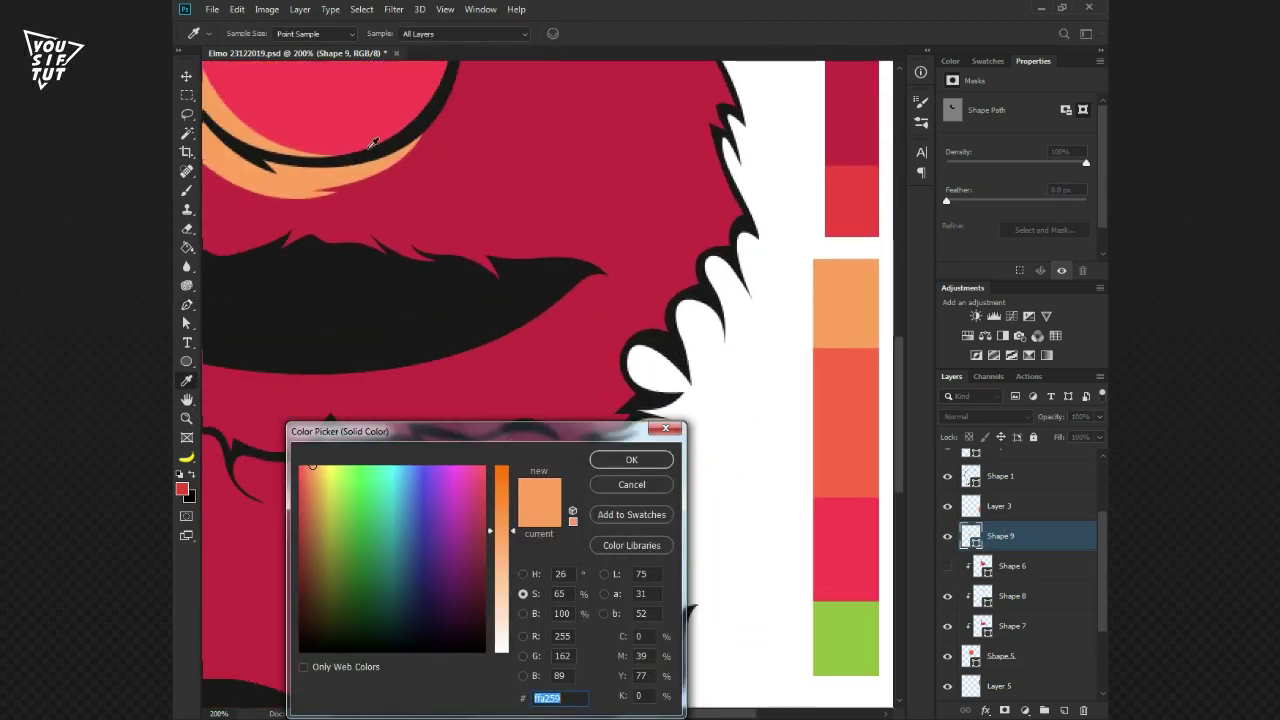
{"action": "left_click", "coordinate": [443, 206]}
{"action": "left_click", "coordinate": [502, 563]}
{"action": "left_click", "coordinate": [522, 573]}
{"action": "left_click", "coordinate": [501, 470]}
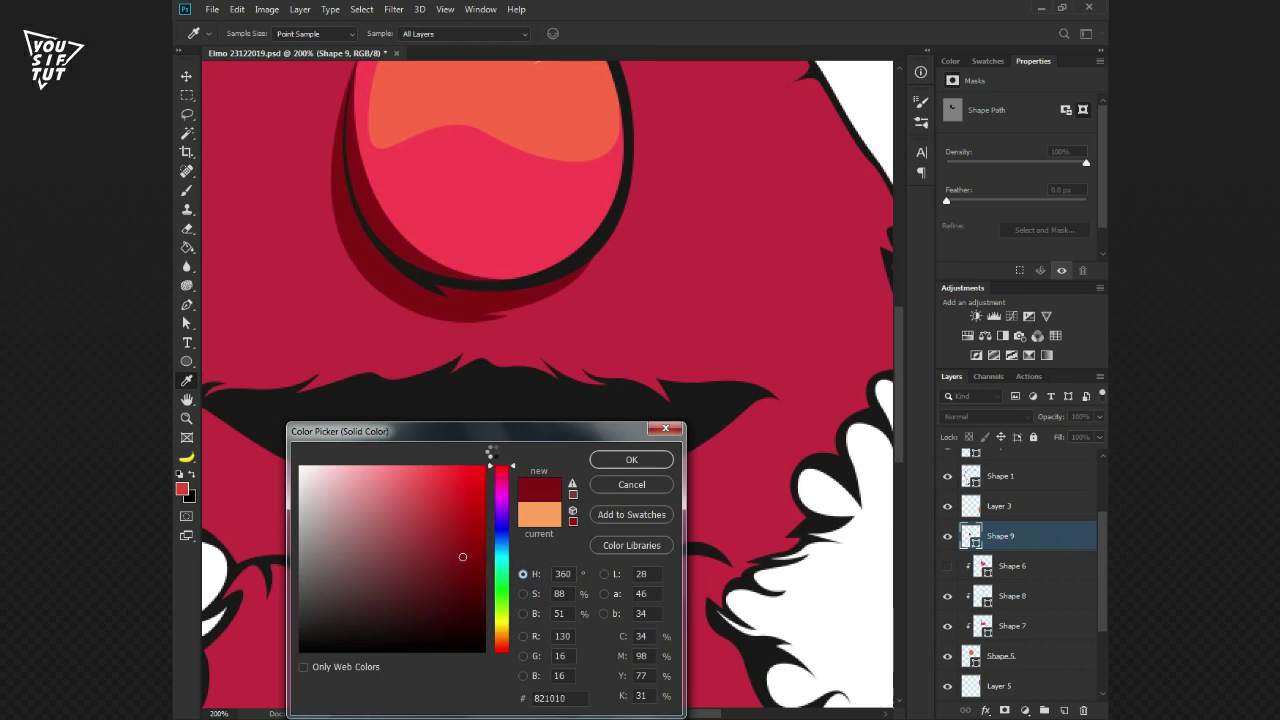
{"action": "left_click", "coordinate": [625, 459]}
{"action": "key", "text": "ctrl+minus"}
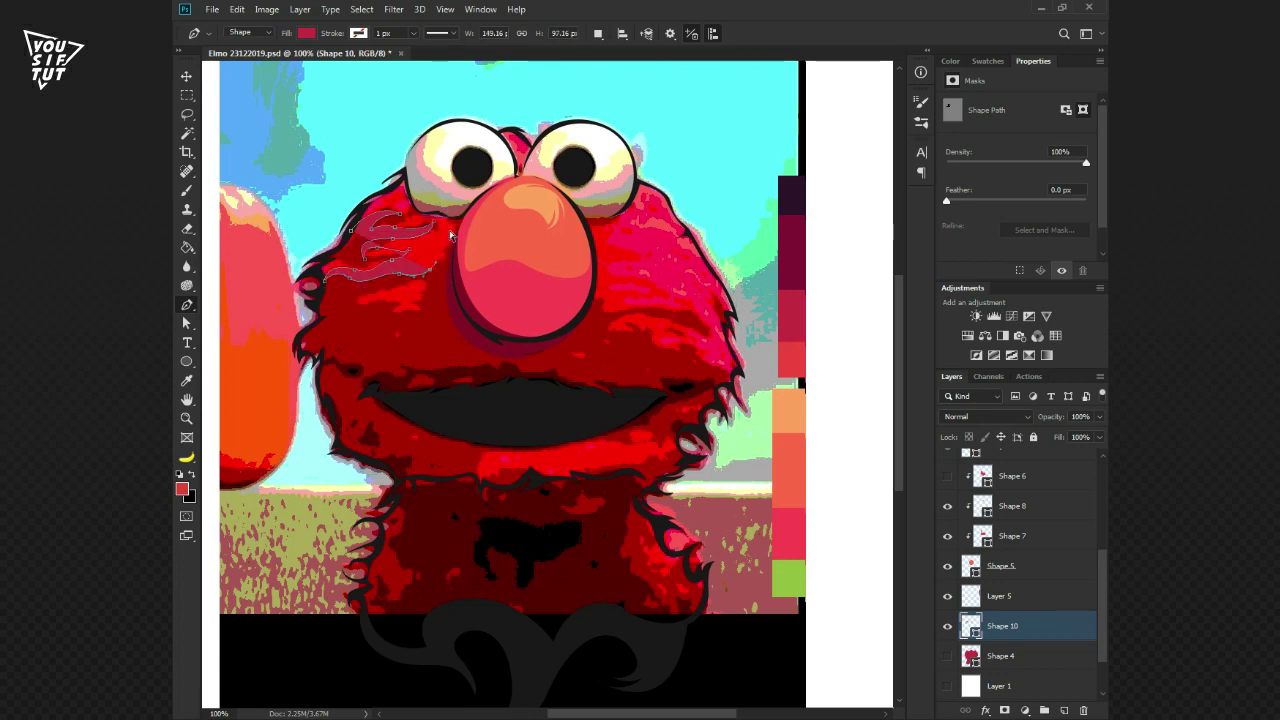
Close the forehead tuft, then trace the maroon shading under the nose, across the right cheek and down the body
{"action": "left_click", "coordinate": [411, 217]}
{"action": "left_click", "coordinate": [458, 273]}
{"action": "left_click_drag", "start_coordinate": [555, 339], "coordinate": [580, 288]}
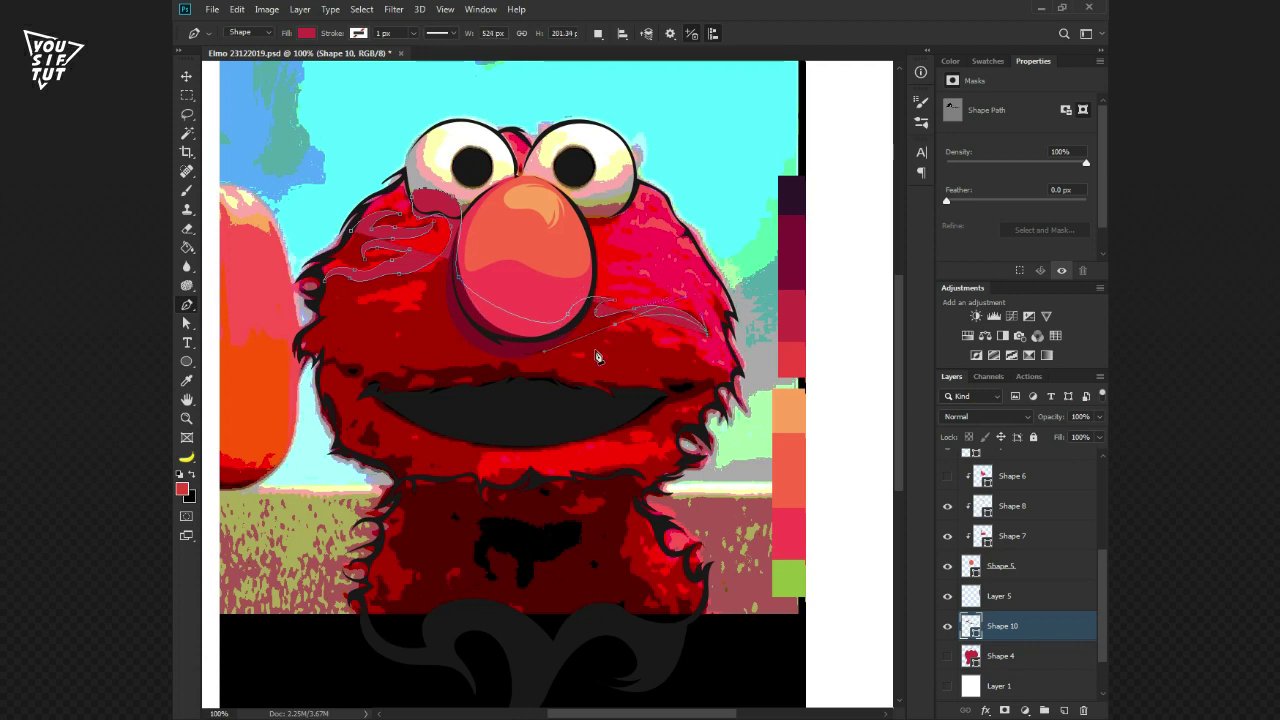
{"action": "left_click", "coordinate": [735, 390]}
{"action": "left_click", "coordinate": [716, 481]}
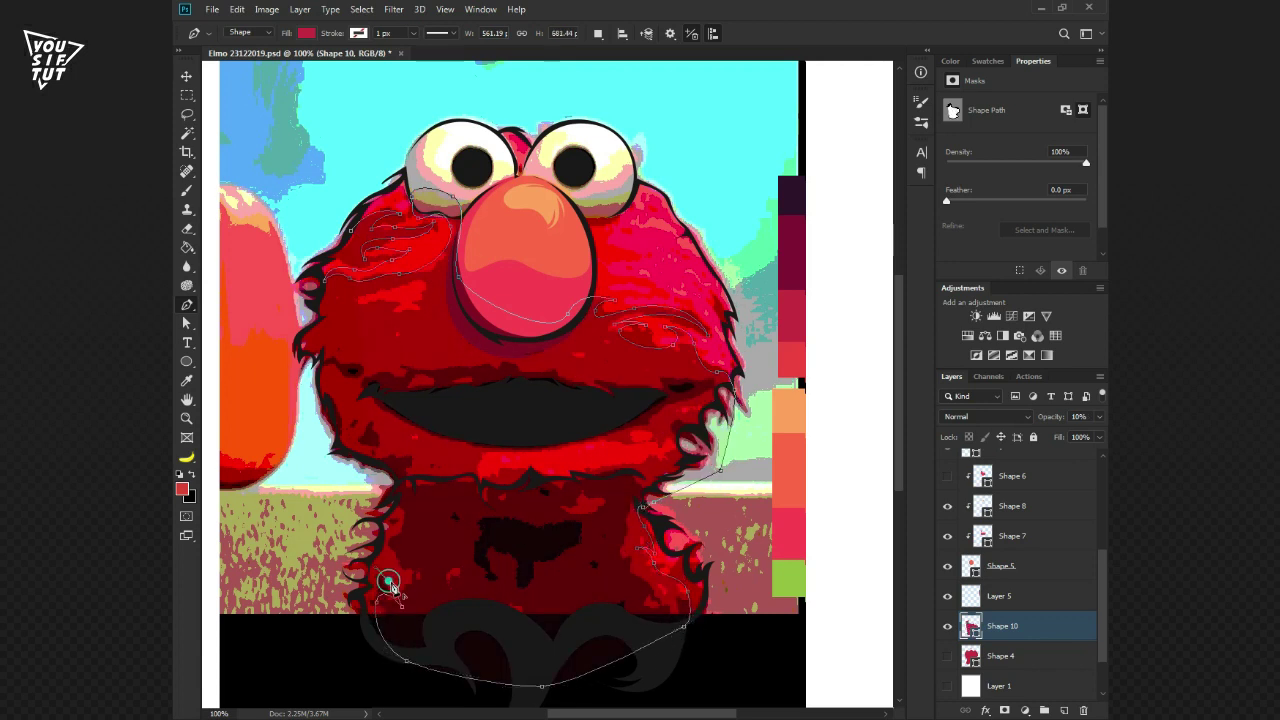
{"action": "scroll", "coordinate": [412, 527], "scroll_direction": "up", "scroll_amount": 1}
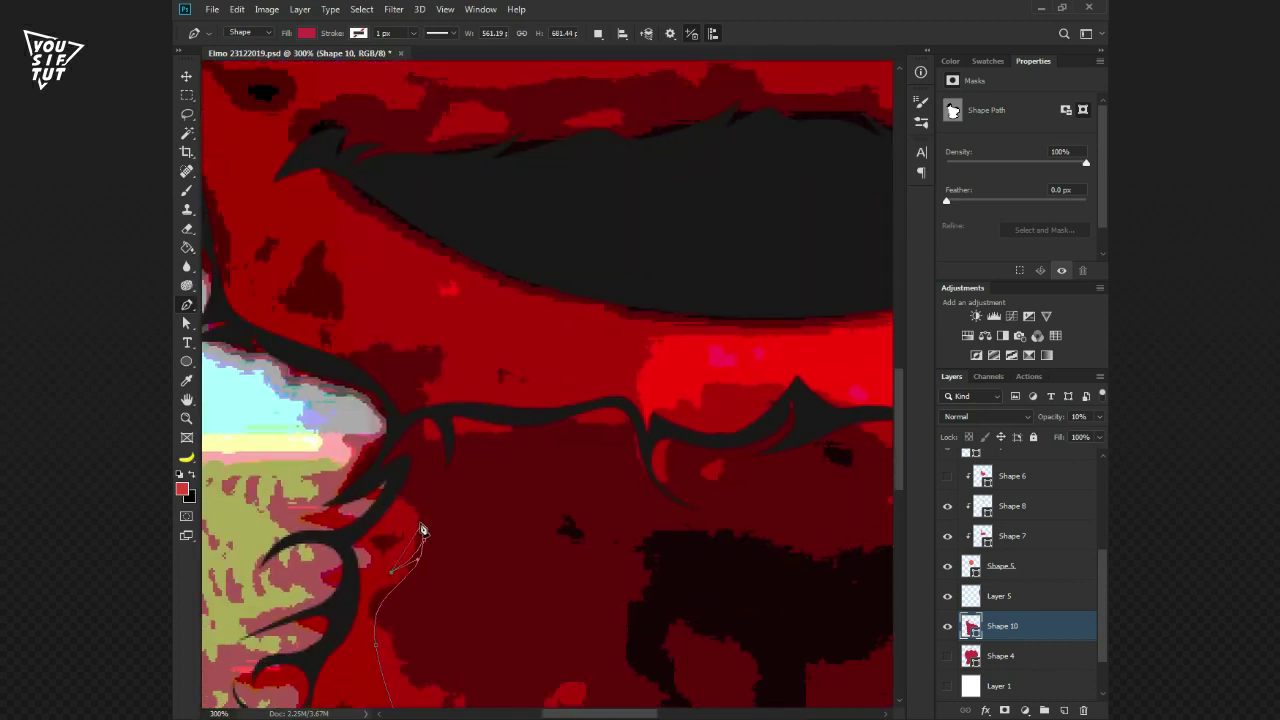
{"action": "scroll", "coordinate": [335, 367], "scroll_direction": "up", "scroll_amount": 2}
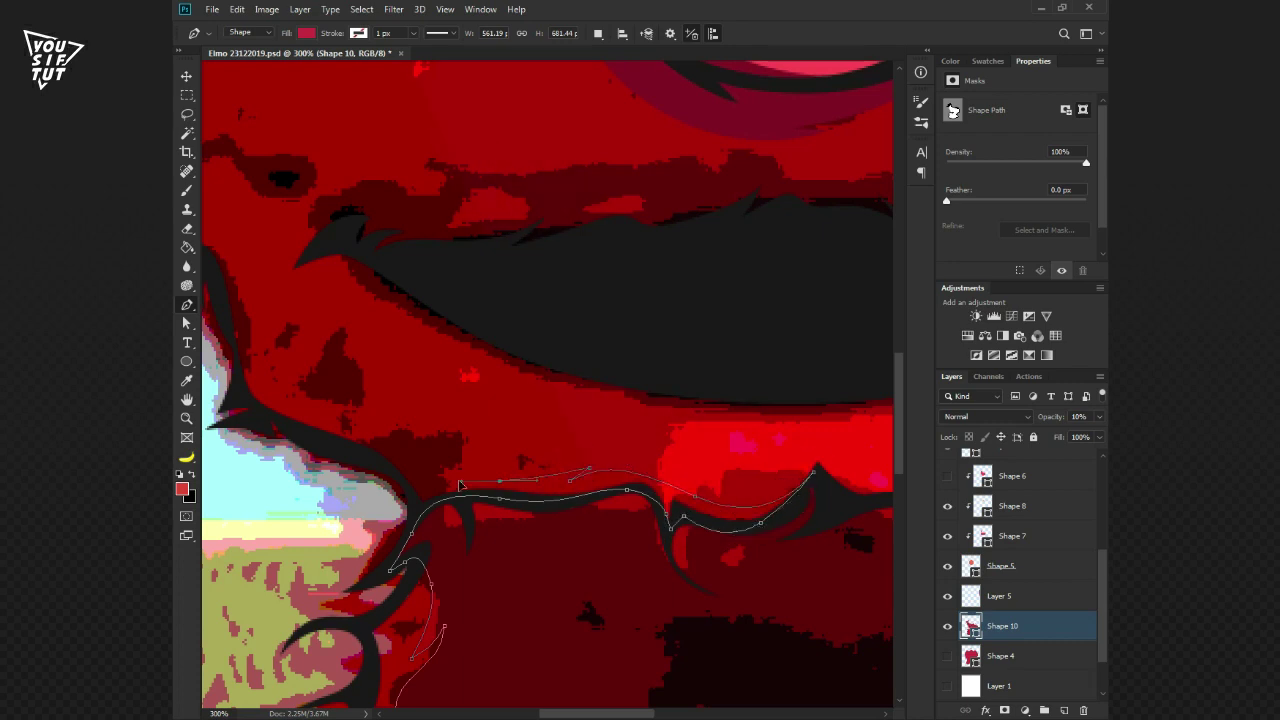
{"action": "left_click_drag", "start_coordinate": [436, 482], "coordinate": [258, 300]}
{"action": "left_click_drag", "start_coordinate": [250, 343], "coordinate": [375, 410]}
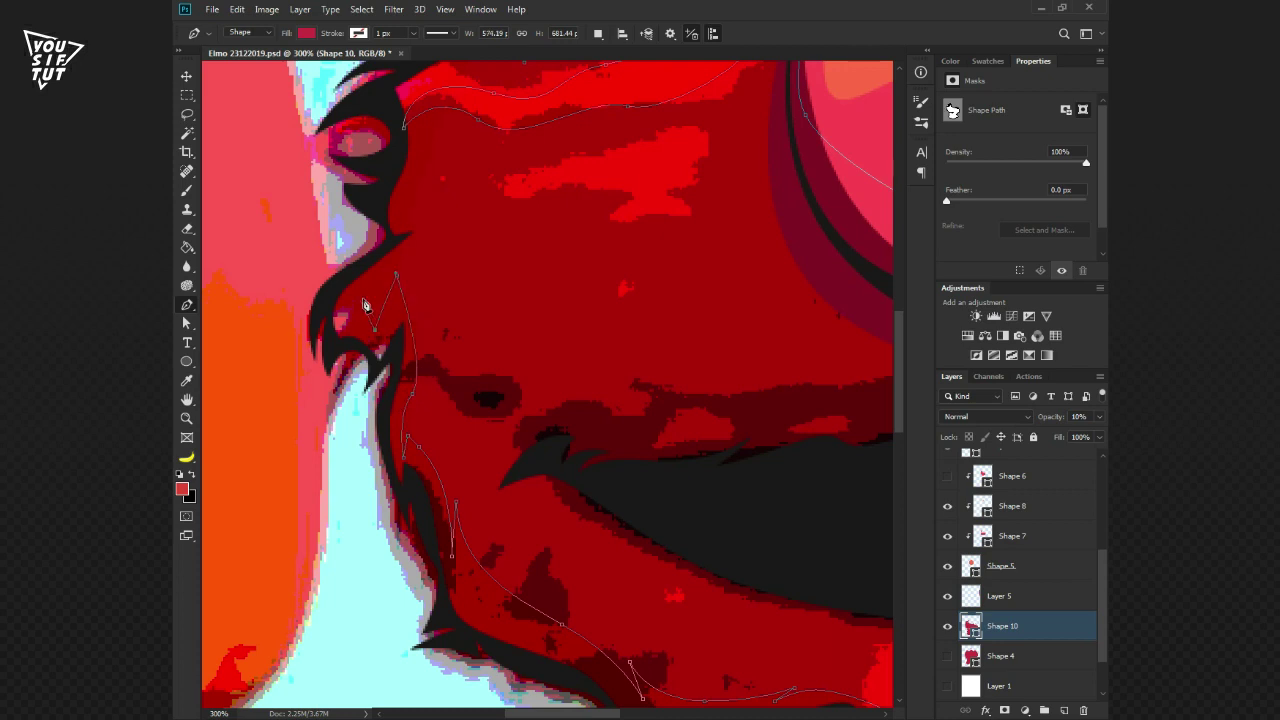
{"action": "left_click_drag", "start_coordinate": [400, 122], "coordinate": [378, 415]}
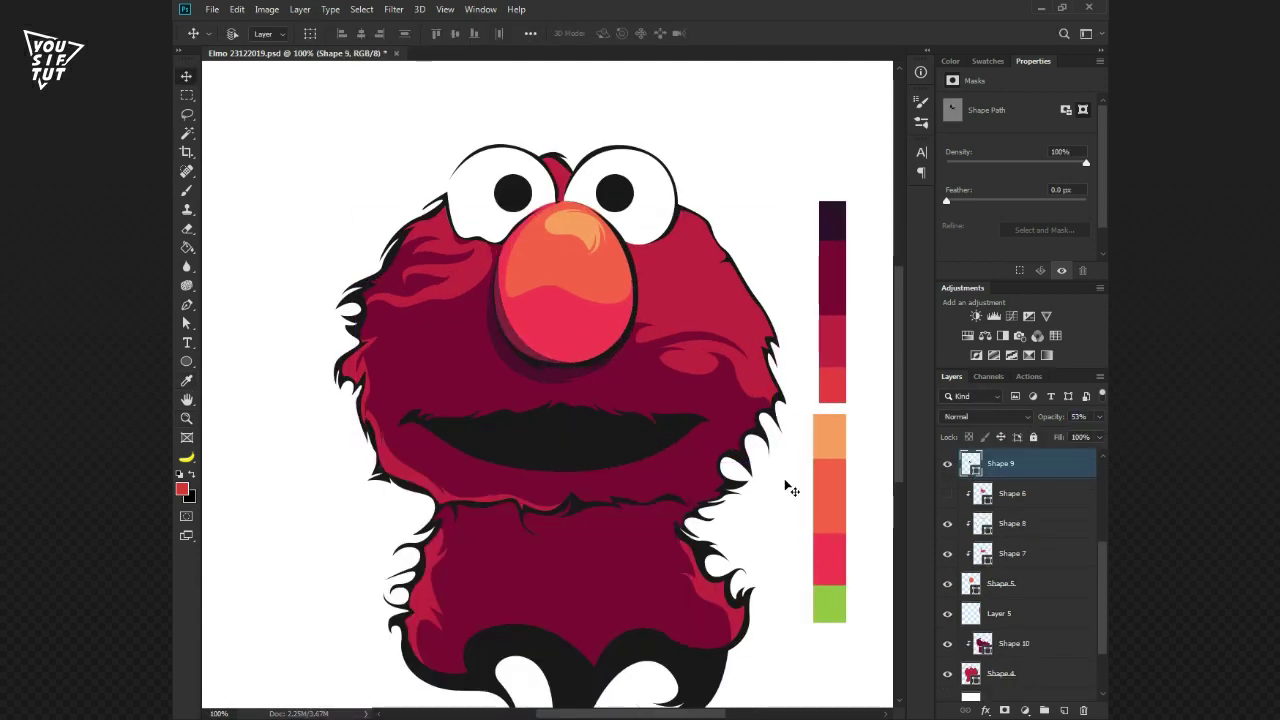
{"action": "key", "text": "ctrl+minus"}
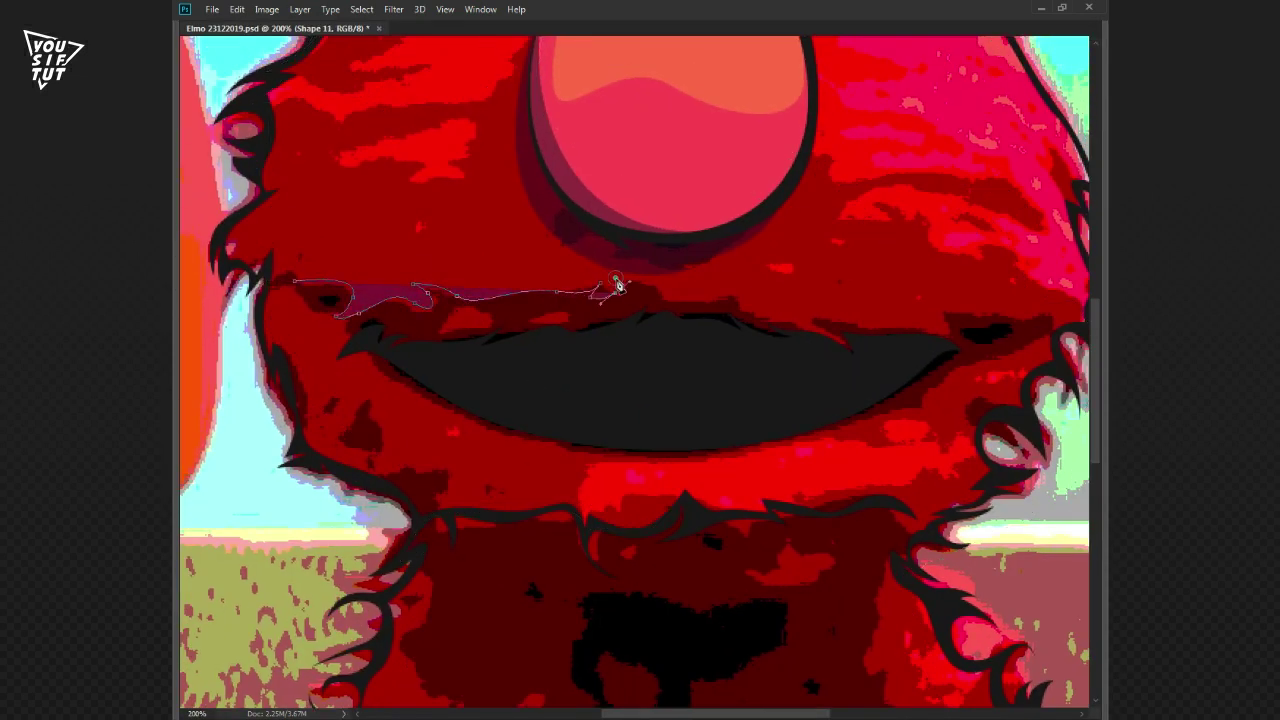
Trace the fringed band above and below the mouth as Shape 11 and fill it near-black #070707
{"action": "left_click", "coordinate": [805, 322]}
{"action": "left_click", "coordinate": [875, 330]}
{"action": "left_click", "coordinate": [945, 330]}
{"action": "left_click", "coordinate": [995, 318]}
{"action": "left_click", "coordinate": [1057, 318]}
{"action": "left_click", "coordinate": [1015, 352]}
{"action": "left_click", "coordinate": [928, 400]}
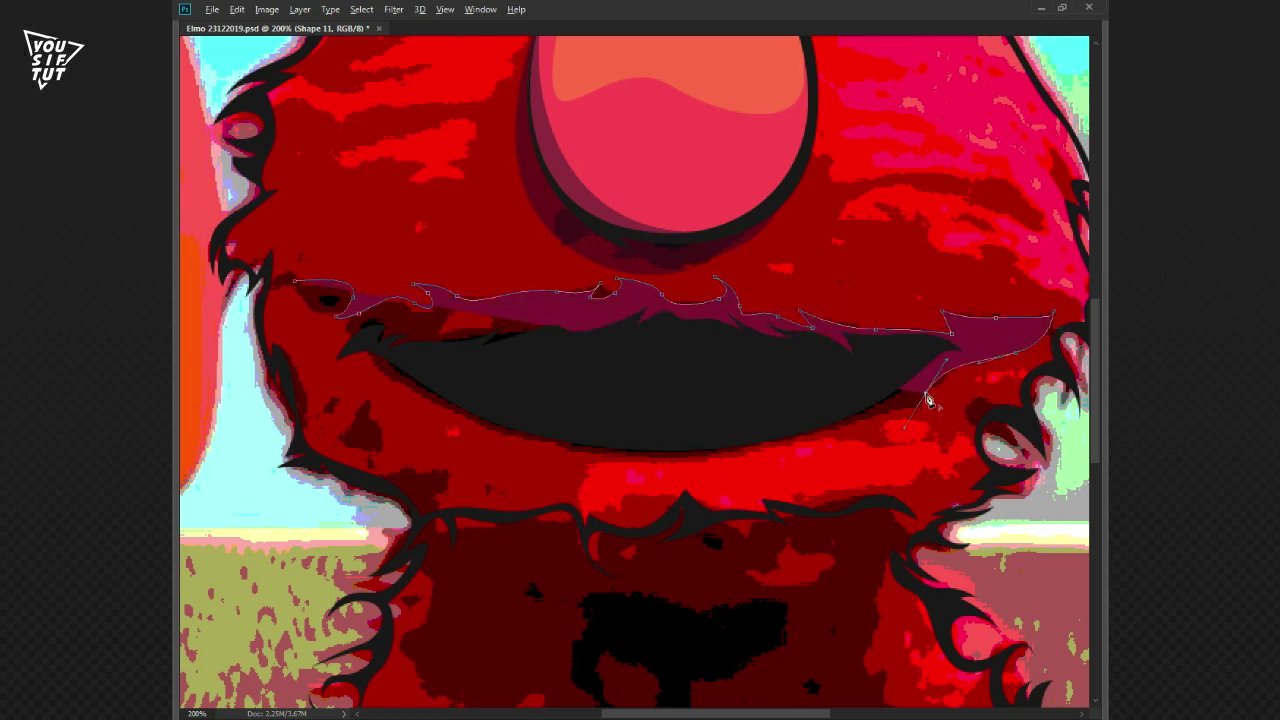
{"action": "left_click", "coordinate": [603, 455]}
{"action": "left_click", "coordinate": [449, 415]}
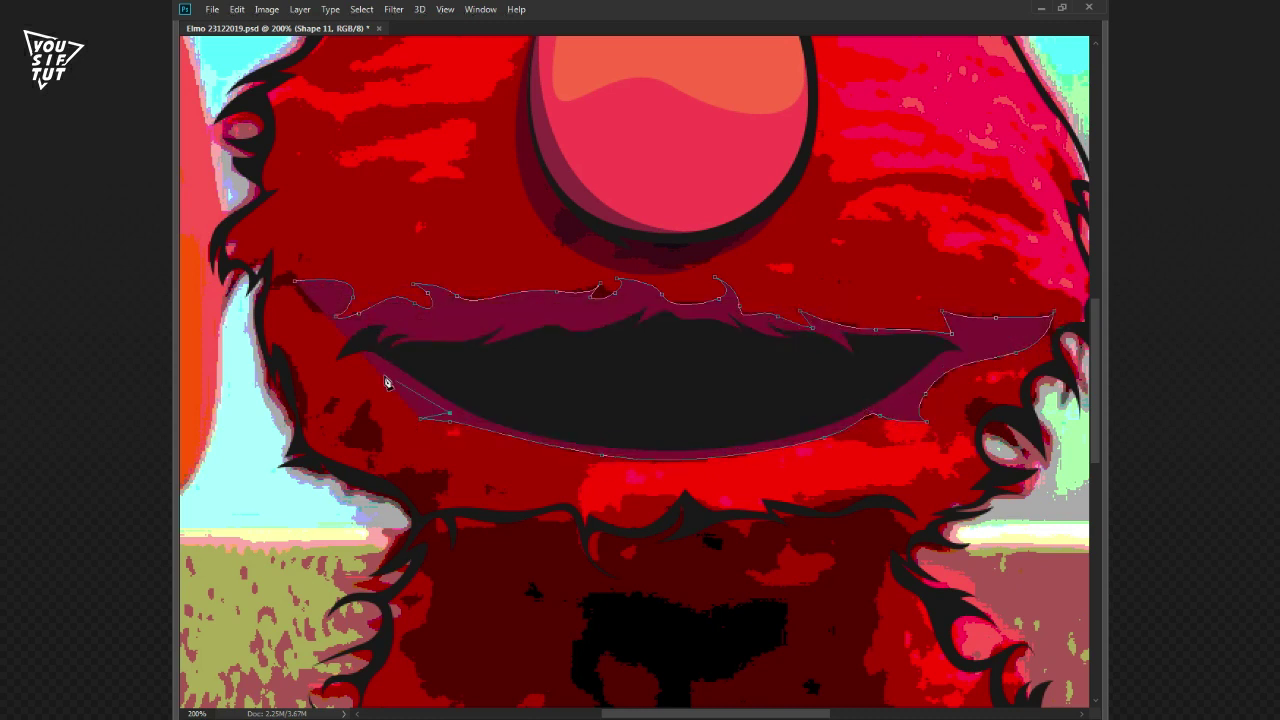
{"action": "left_click", "coordinate": [359, 362]}
{"action": "left_click", "coordinate": [350, 335]}
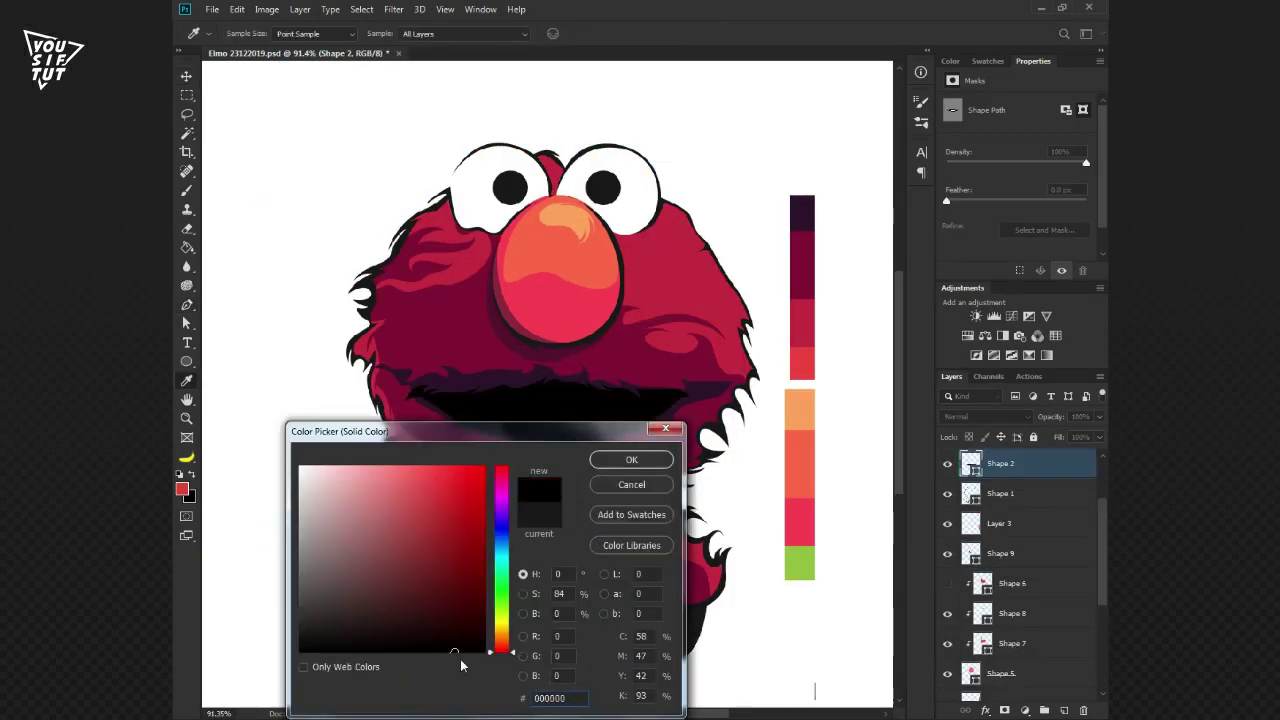
{"action": "left_click_drag", "start_coordinate": [461, 665], "coordinate": [296, 650]}
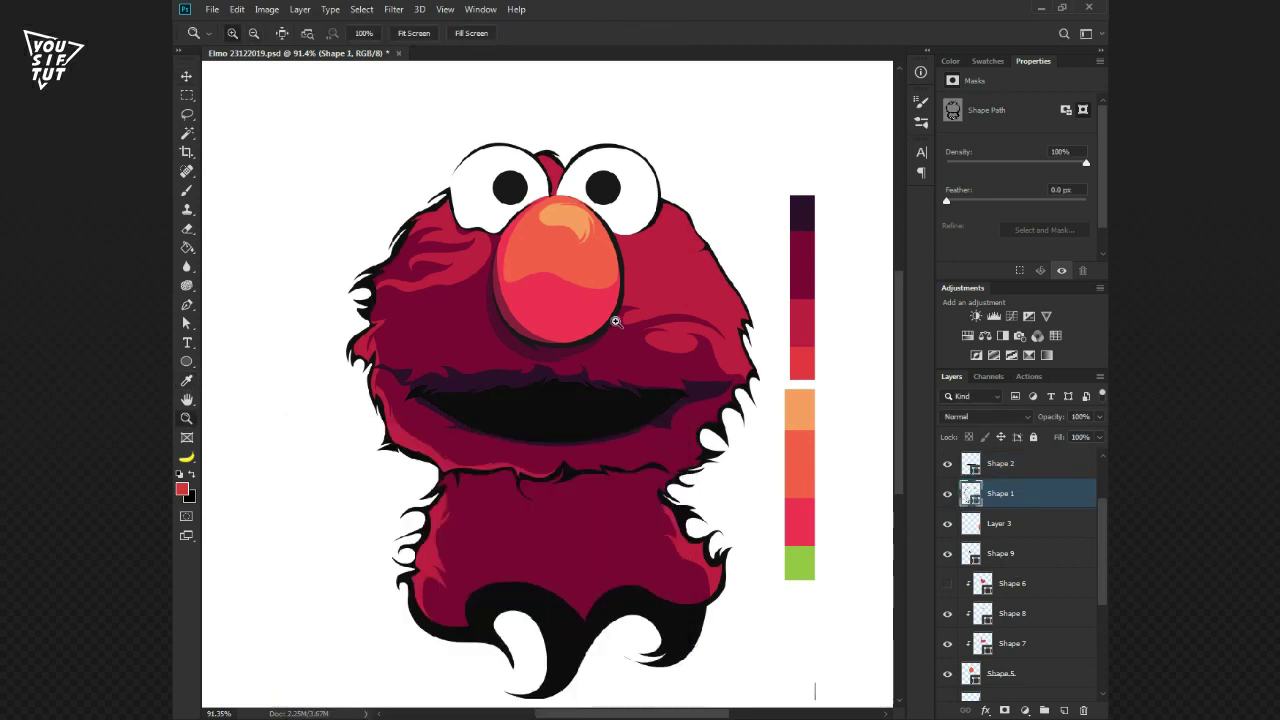
Merge the two eye ellipse layers into one
{"action": "left_click", "coordinate": [1009, 493]}
{"action": "left_click", "coordinate": [1000, 523], "text": "shift"}
{"action": "key", "text": "ctrl+e"}
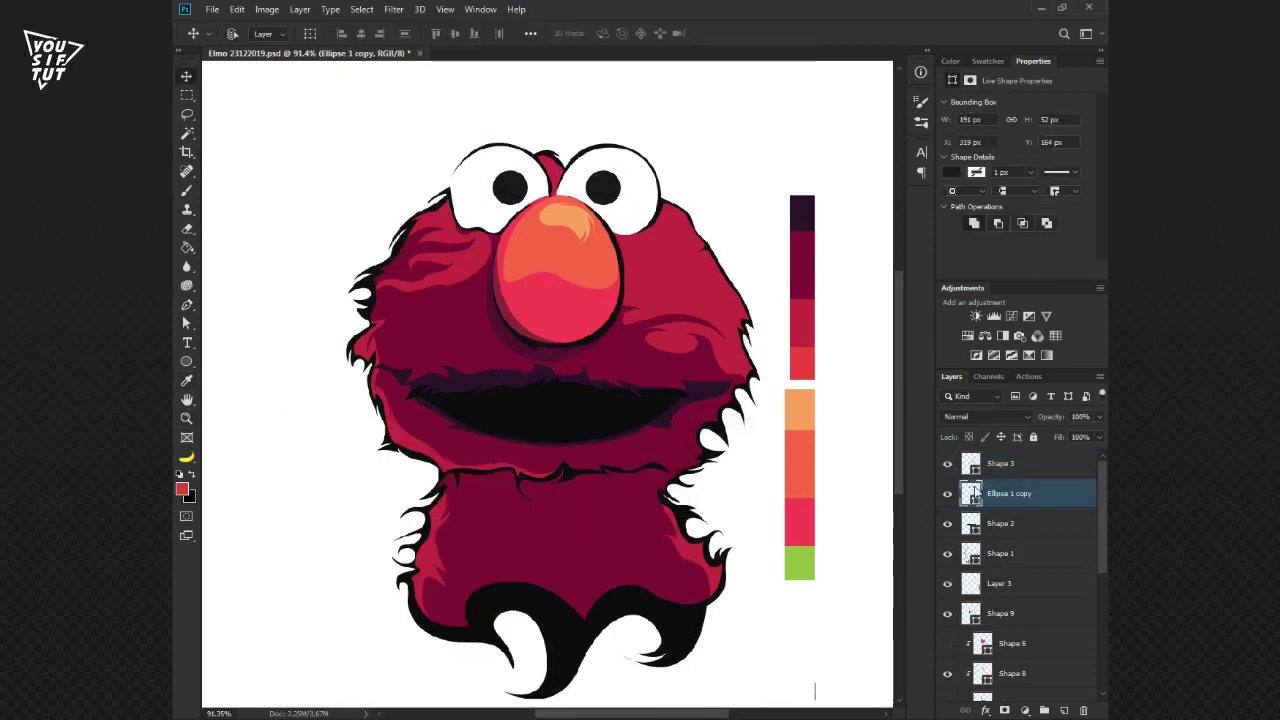
Pen-draw a dark chest shadow below the mouth at 10% opacity over the reference
{"action": "key", "text": "z"}
{"action": "left_click", "coordinate": [646, 323], "text": "alt"}
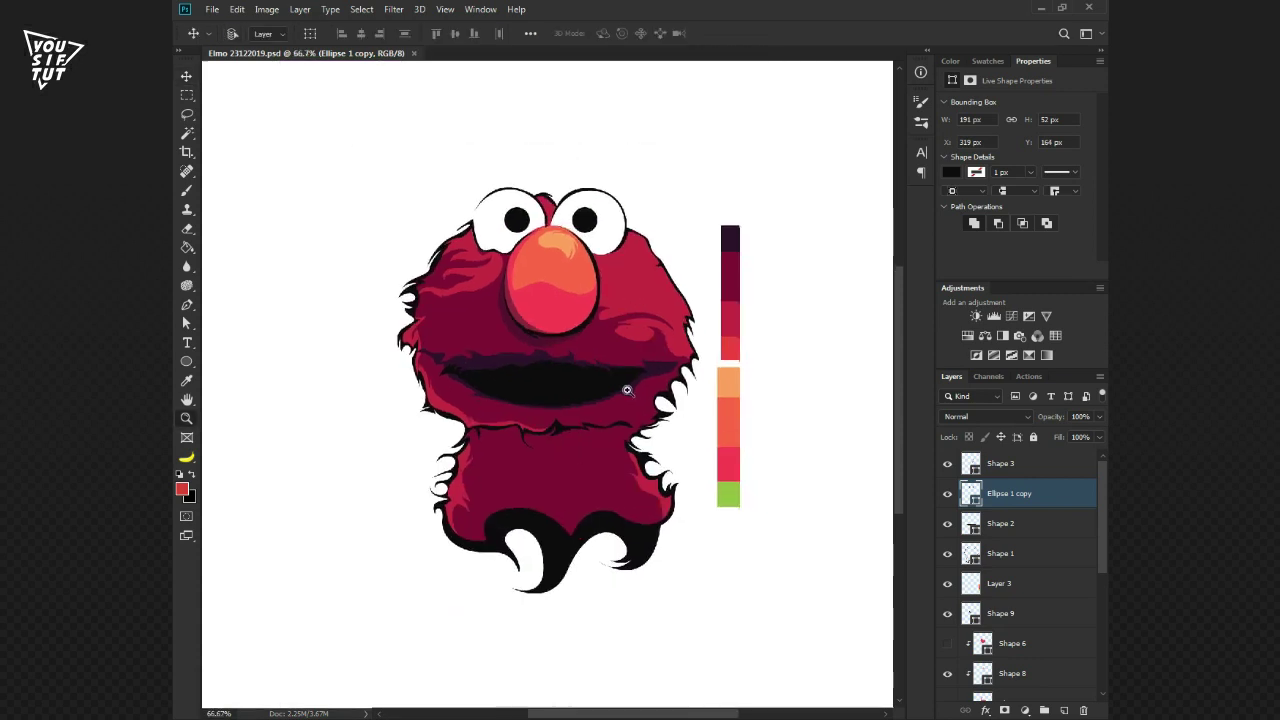
{"action": "left_click", "coordinate": [623, 380]}
{"action": "scroll", "coordinate": [1040, 572], "scroll_direction": "down", "scroll_amount": 3}
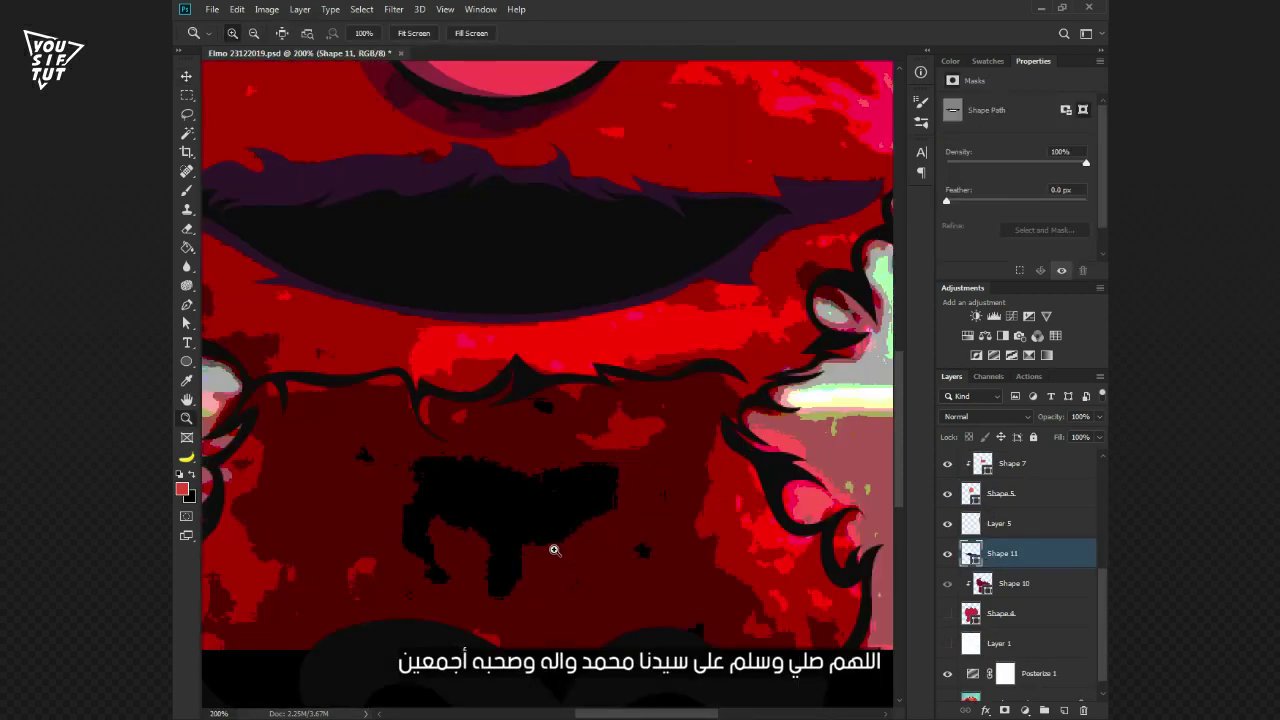
{"action": "mouse_move", "coordinate": [560, 508]}
{"action": "left_mouse_down"}
{"action": "mouse_move", "coordinate": [512, 456]}
{"action": "mouse_move", "coordinate": [581, 473]}
{"action": "left_mouse_up"}
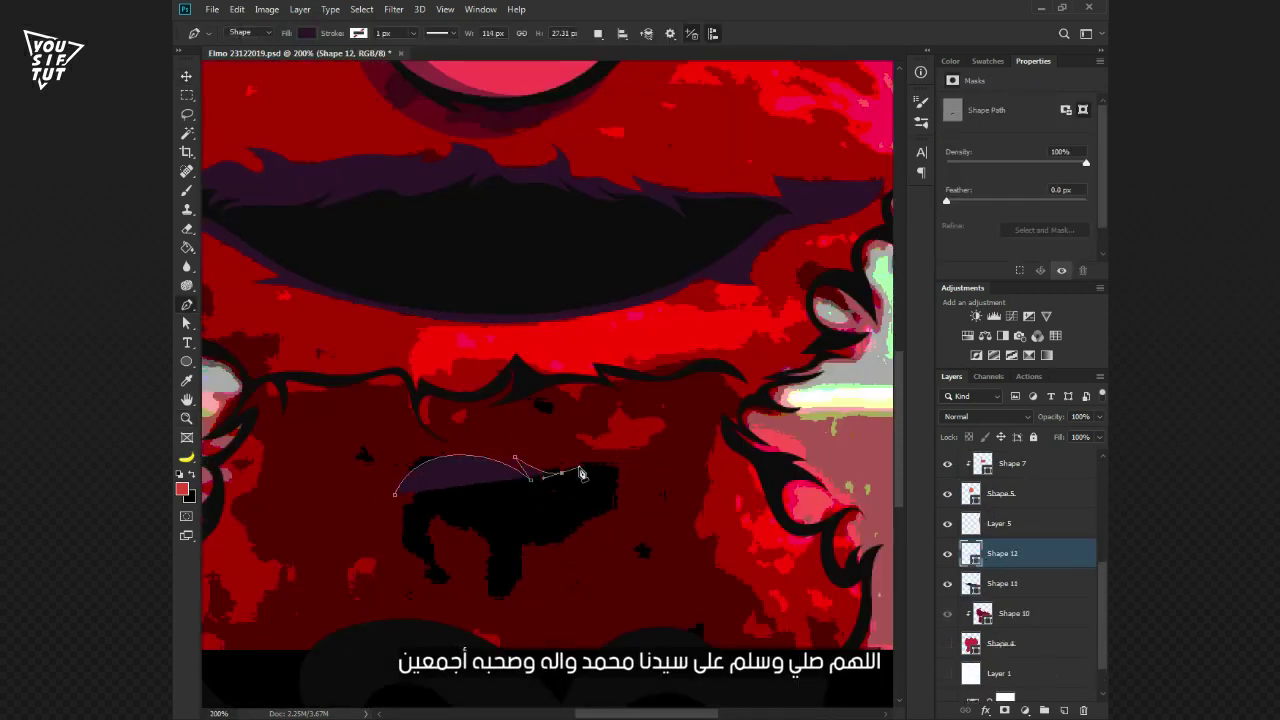
{"action": "left_click", "coordinate": [590, 513]}
{"action": "left_click_drag", "start_coordinate": [547, 546], "coordinate": [498, 540]}
{"action": "mouse_move", "coordinate": [510, 593]}
{"action": "left_mouse_down"}
{"action": "mouse_move", "coordinate": [487, 571]}
{"action": "mouse_move", "coordinate": [475, 504]}
{"action": "left_mouse_up"}
{"action": "key", "text": "1"}
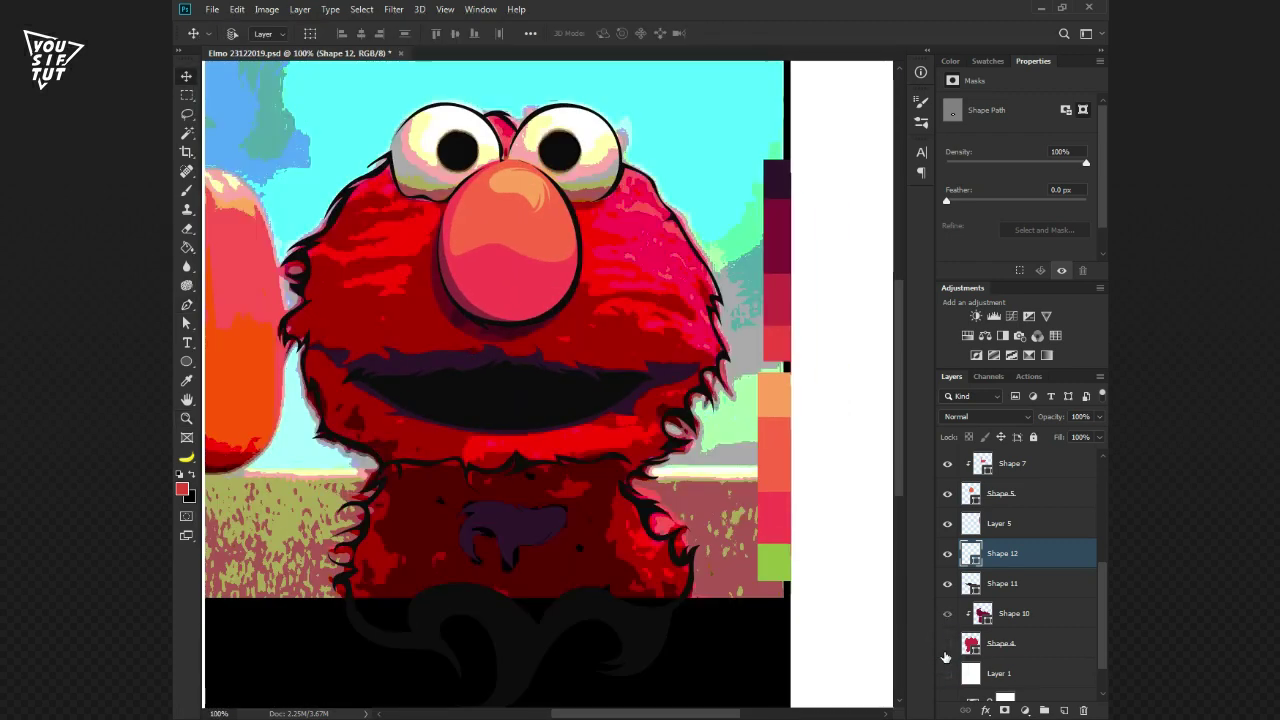
{"action": "left_click", "coordinate": [1040, 613]}
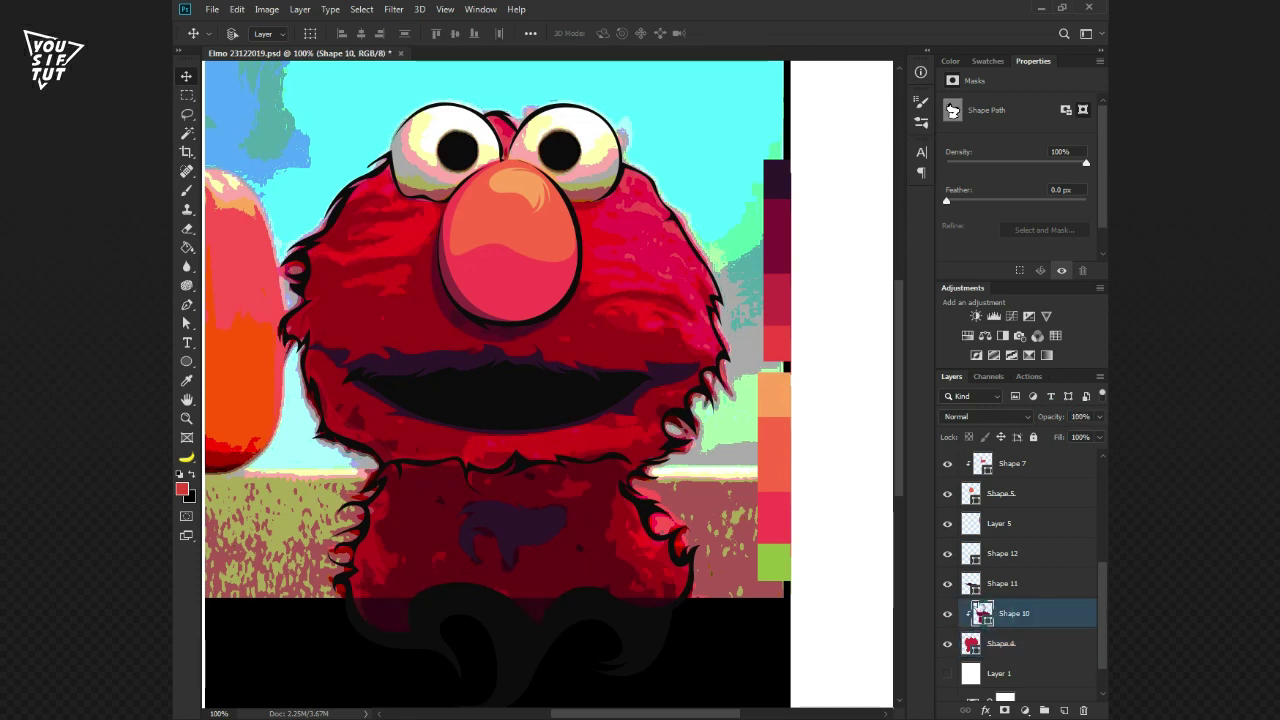
Trace a closed shading shape down Elmo's right outline
{"action": "key", "text": "z"}
{"action": "left_click", "coordinate": [512, 462]}
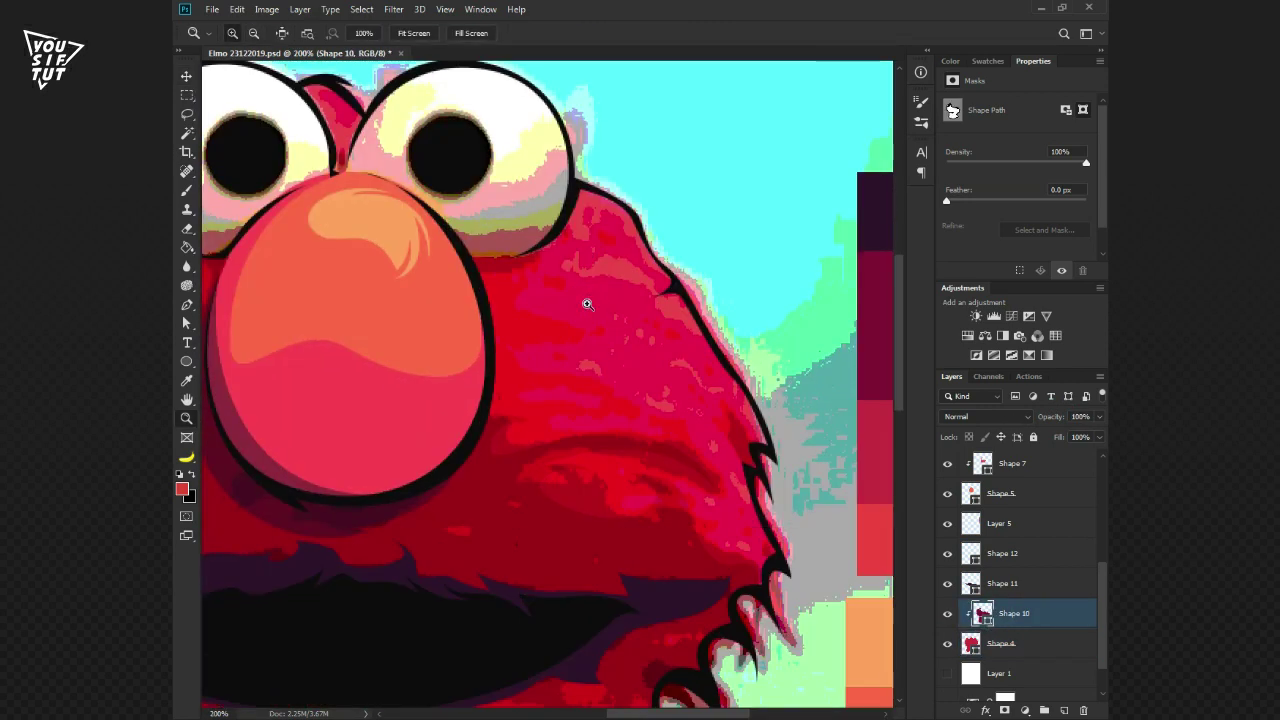
{"action": "left_click", "coordinate": [614, 265]}
{"action": "left_click", "coordinate": [645, 307]}
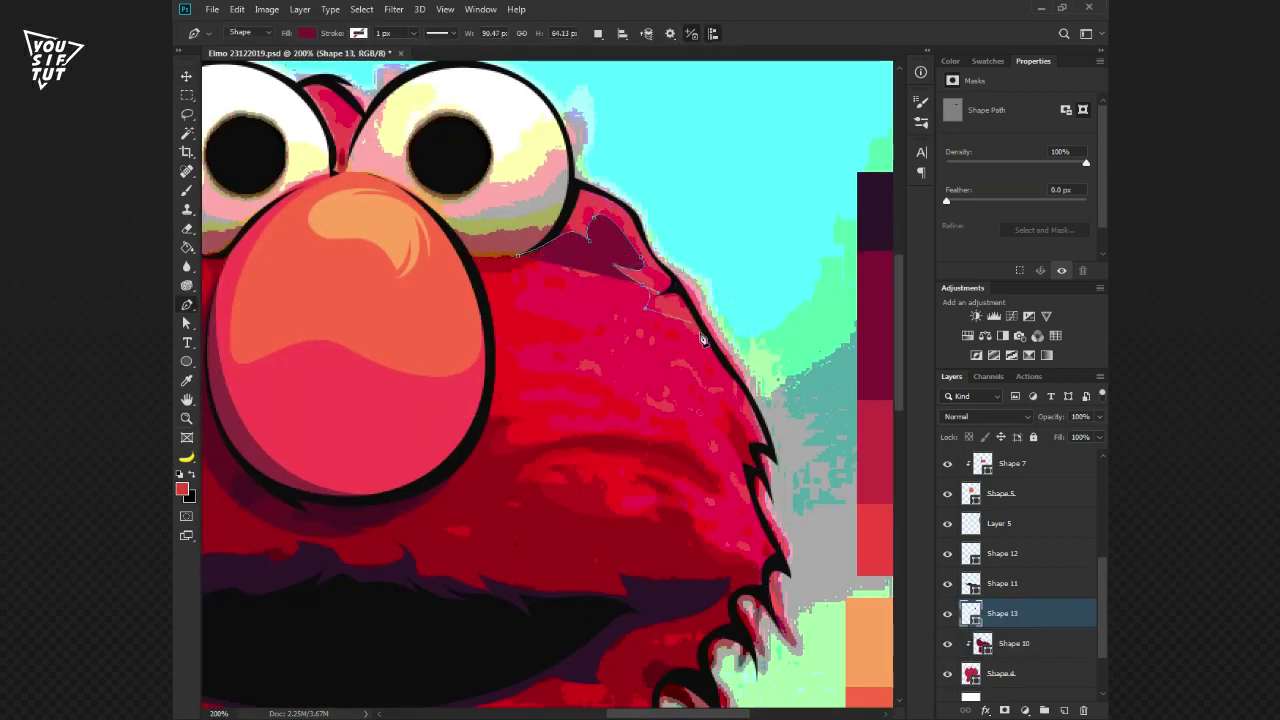
{"action": "left_click", "coordinate": [703, 339]}
{"action": "left_click", "coordinate": [736, 402]}
{"action": "left_click", "coordinate": [738, 432]}
{"action": "left_click", "coordinate": [772, 570]}
{"action": "left_click", "coordinate": [802, 548]}
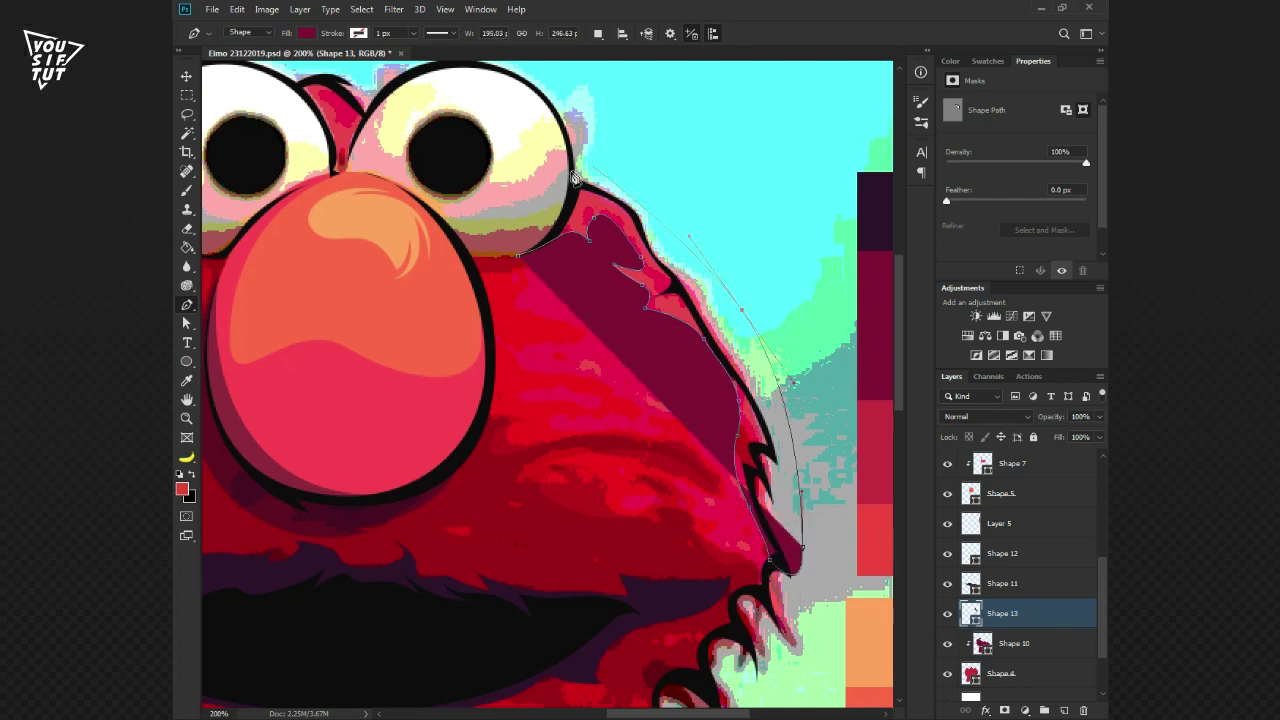
{"action": "left_click", "coordinate": [577, 167]}
{"action": "left_click", "coordinate": [518, 254]}
Clip the outline shading to the layer below and give it a darker red fill
{"action": "key", "text": "z"}
{"action": "left_click", "coordinate": [704, 377], "text": "alt"}
{"action": "key", "text": "ctrl+alt+g"}
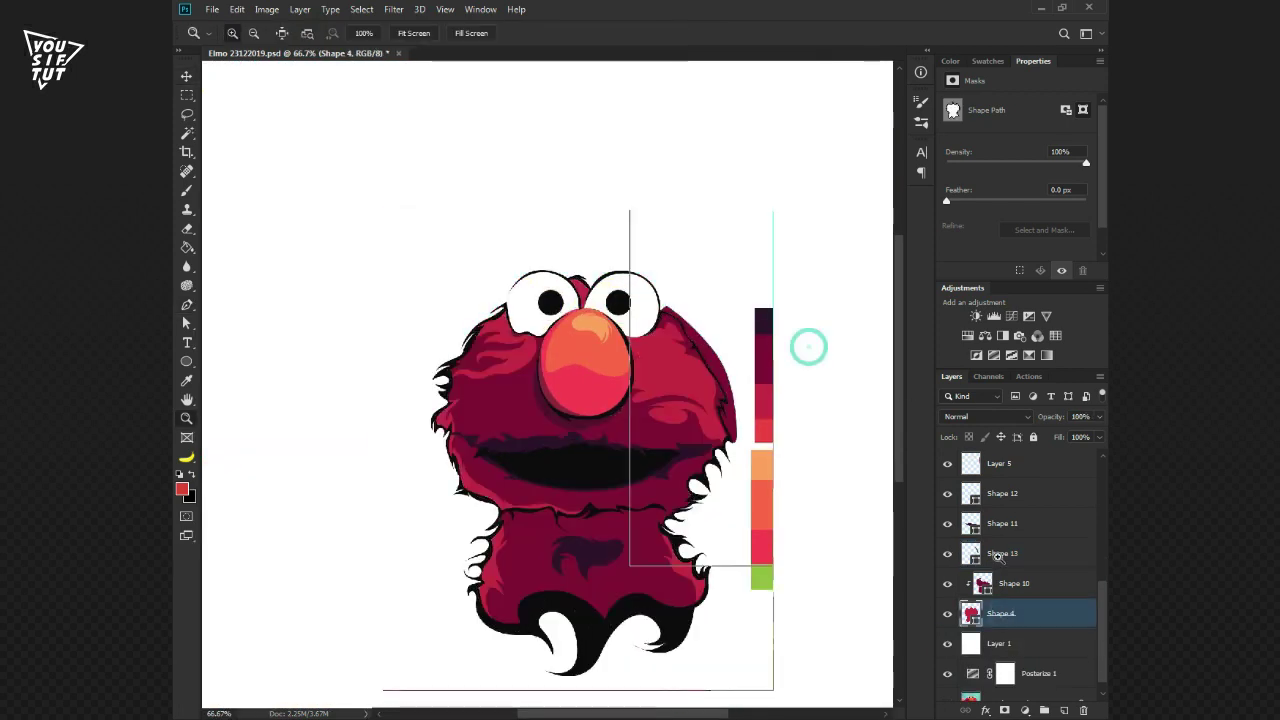
{"action": "key", "text": "ctrl+1"}
{"action": "double_click", "coordinate": [982, 553]}
{"action": "key", "text": "Return"}
{"action": "left_click", "coordinate": [947, 643]}
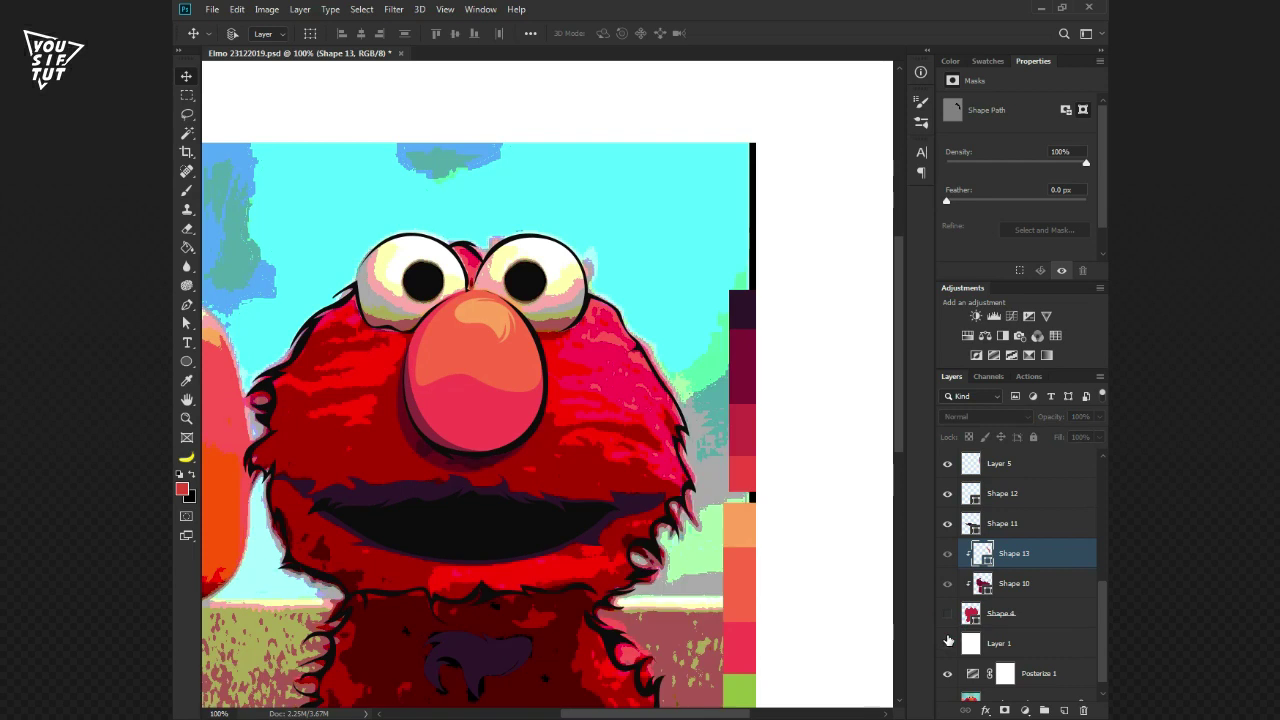
{"action": "left_click", "coordinate": [947, 643]}
Start a combined path with anchors along the belly's left edge up toward the brow
{"action": "scroll", "coordinate": [420, 470], "scroll_direction": "up", "scroll_amount": 1}
{"action": "key", "text": "p"}
{"action": "left_click", "coordinate": [598, 33]}
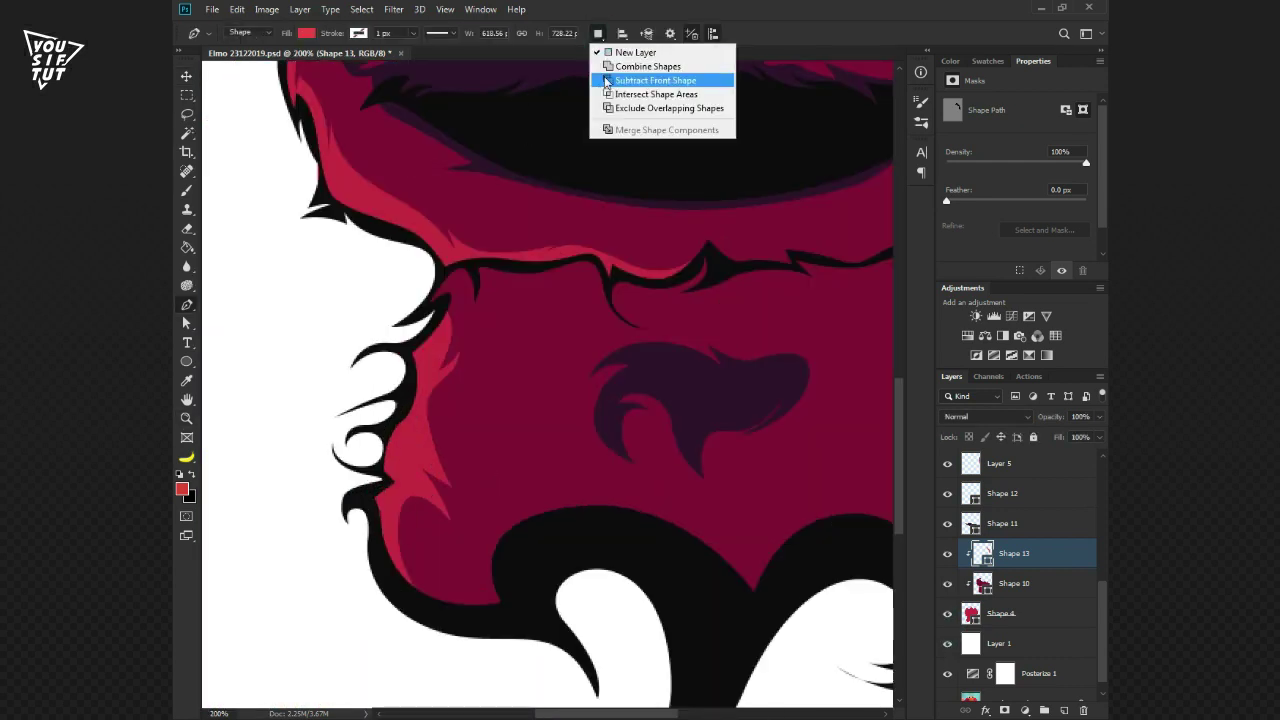
{"action": "left_click", "coordinate": [600, 77]}
{"action": "left_click", "coordinate": [362, 605]}
{"action": "left_click", "coordinate": [347, 497]}
{"action": "left_click", "coordinate": [343, 363]}
{"action": "scroll", "coordinate": [346, 399], "scroll_direction": "up", "scroll_amount": 5}
{"action": "left_click_drag", "start_coordinate": [346, 399], "coordinate": [205, 456]}
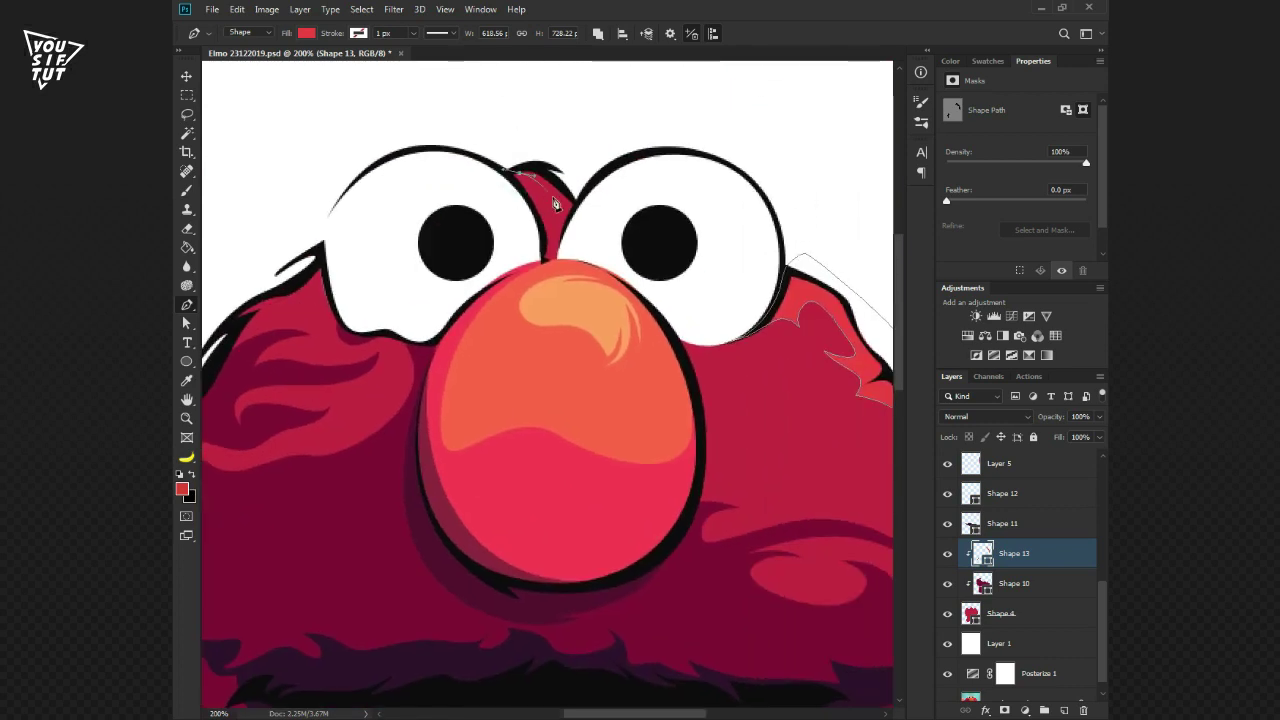
{"action": "left_click", "coordinate": [540, 175]}
Draw a crescent on the left eye's left edge and move its layer below Shape 4
{"action": "scroll", "coordinate": [700, 171], "scroll_direction": "down", "scroll_amount": 3}
{"action": "scroll", "coordinate": [563, 286], "scroll_direction": "up", "scroll_amount": 2}
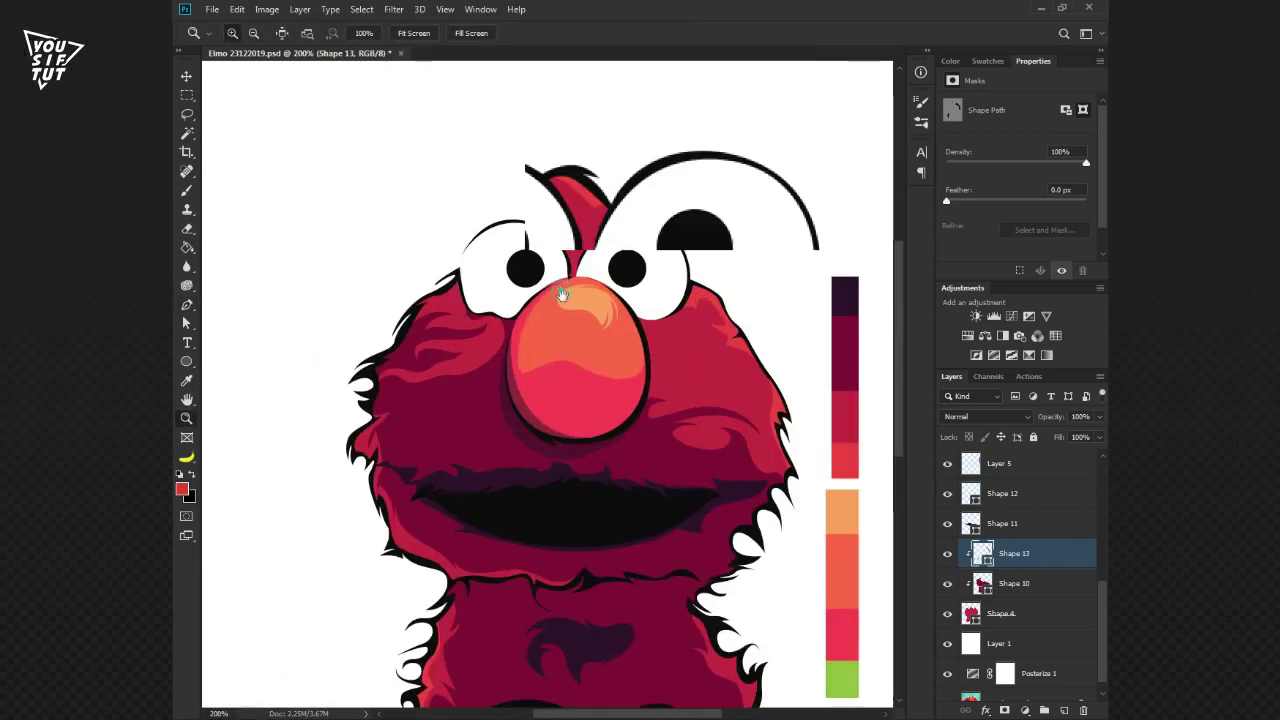
{"action": "scroll", "coordinate": [462, 222], "scroll_direction": "up", "scroll_amount": 1}
{"action": "left_click_drag", "start_coordinate": [465, 193], "coordinate": [531, 182]}
{"action": "mouse_move", "coordinate": [388, 322]}
{"action": "left_mouse_down"}
{"action": "mouse_move", "coordinate": [388, 355]}
{"action": "mouse_move", "coordinate": [455, 380]}
{"action": "left_mouse_up"}
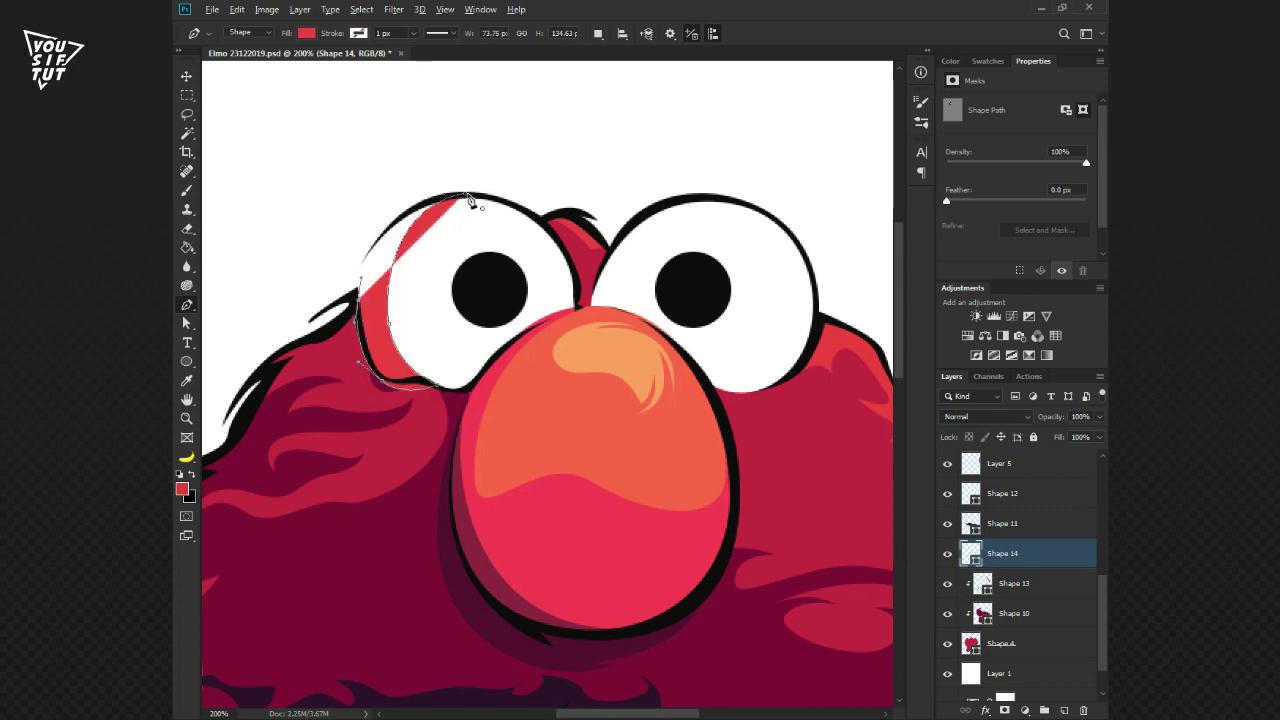
{"action": "left_click", "coordinate": [358, 216]}
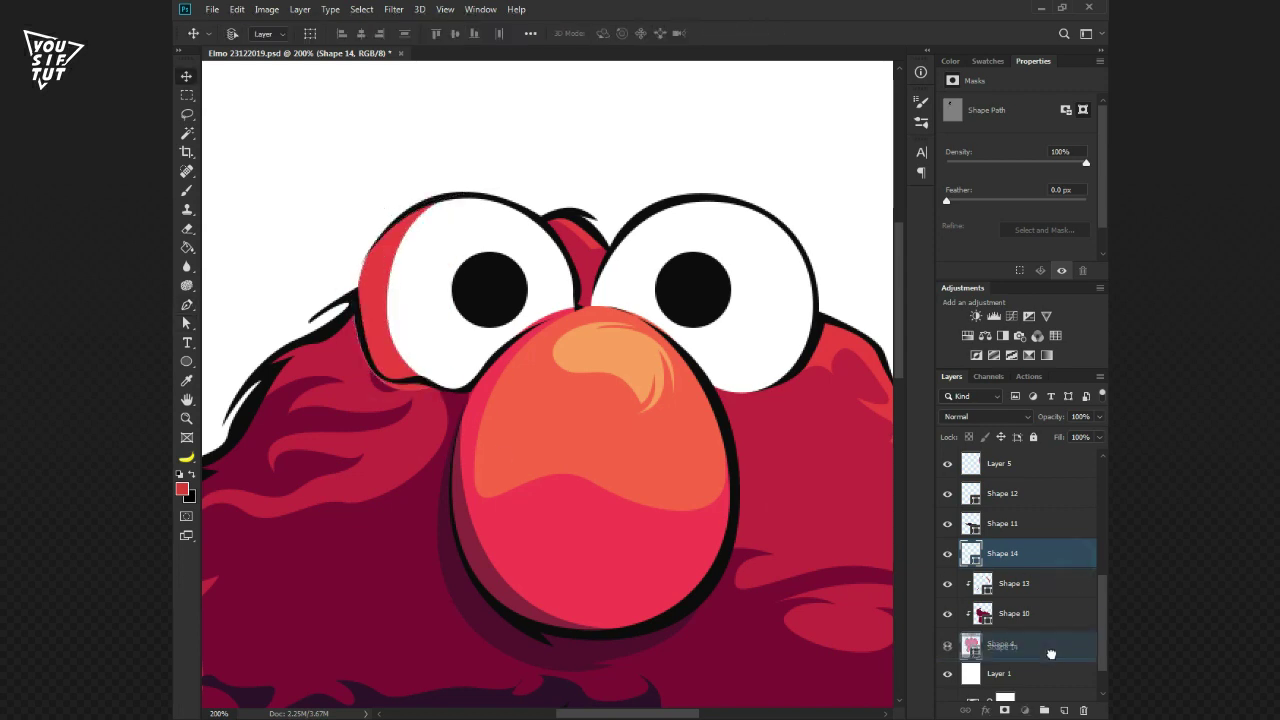
{"action": "left_click_drag", "start_coordinate": [1003, 553], "coordinate": [1049, 651]}
{"action": "double_click", "coordinate": [971, 643]}
{"action": "left_click", "coordinate": [438, 284]}
Fill the left-eye crescent with #9ee2e8 at about 45% opacity
{"action": "type", "text": "9ee2e8"}
{"action": "key", "text": "Return"}
{"action": "key", "text": "ctrl+minus"}
{"action": "key", "text": "v"}
{"action": "key", "text": "4"}
{"action": "key", "text": "5"}
{"action": "scroll", "coordinate": [551, 363], "scroll_direction": "up", "scroll_amount": 1}
{"action": "scroll", "coordinate": [551, 363], "scroll_direction": "up", "scroll_amount": 1}
Reshape the crescent's lower curve by removing two lower anchors
{"action": "key", "text": "p"}
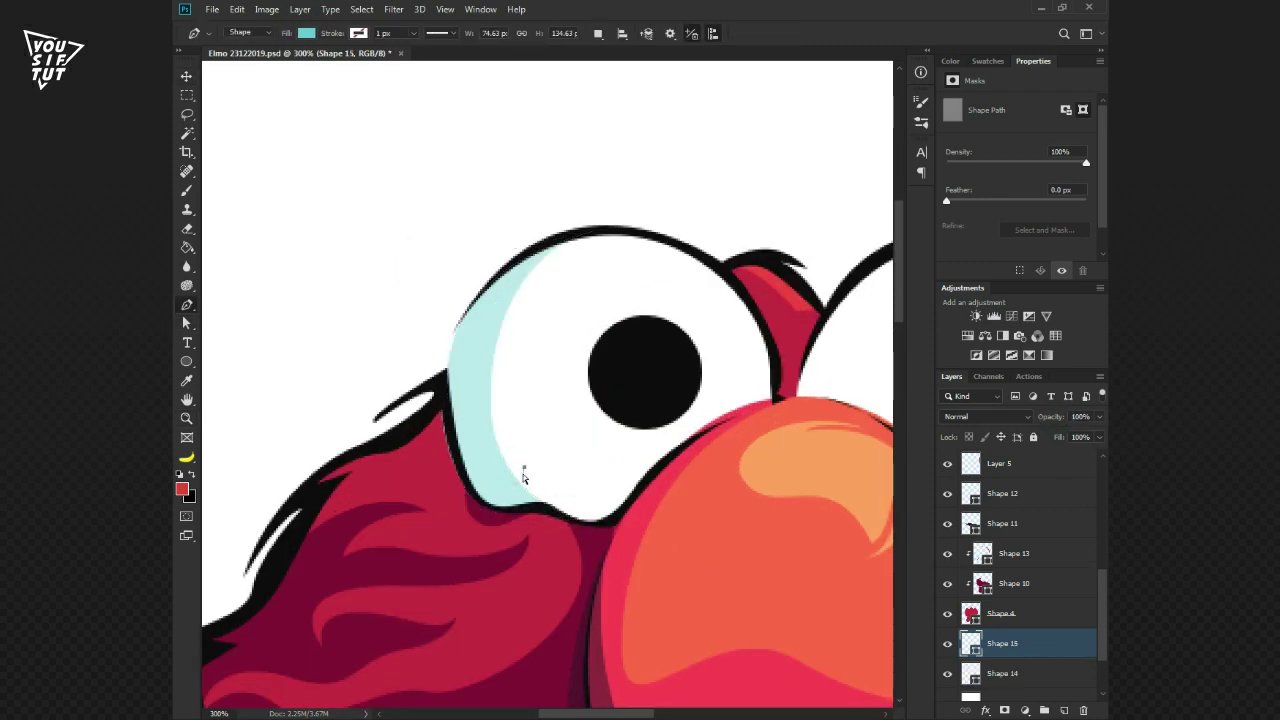
{"action": "left_click_drag", "start_coordinate": [543, 483], "coordinate": [615, 528]}
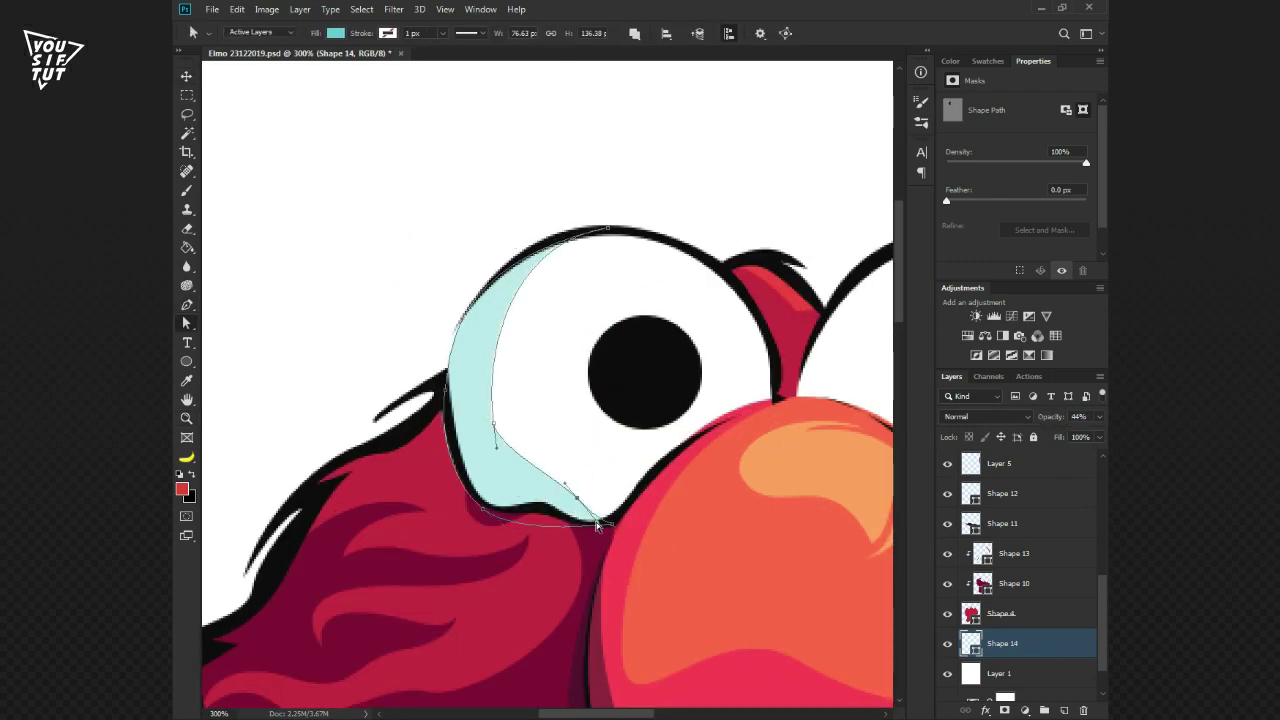
{"action": "key", "text": "ctrl+z"}
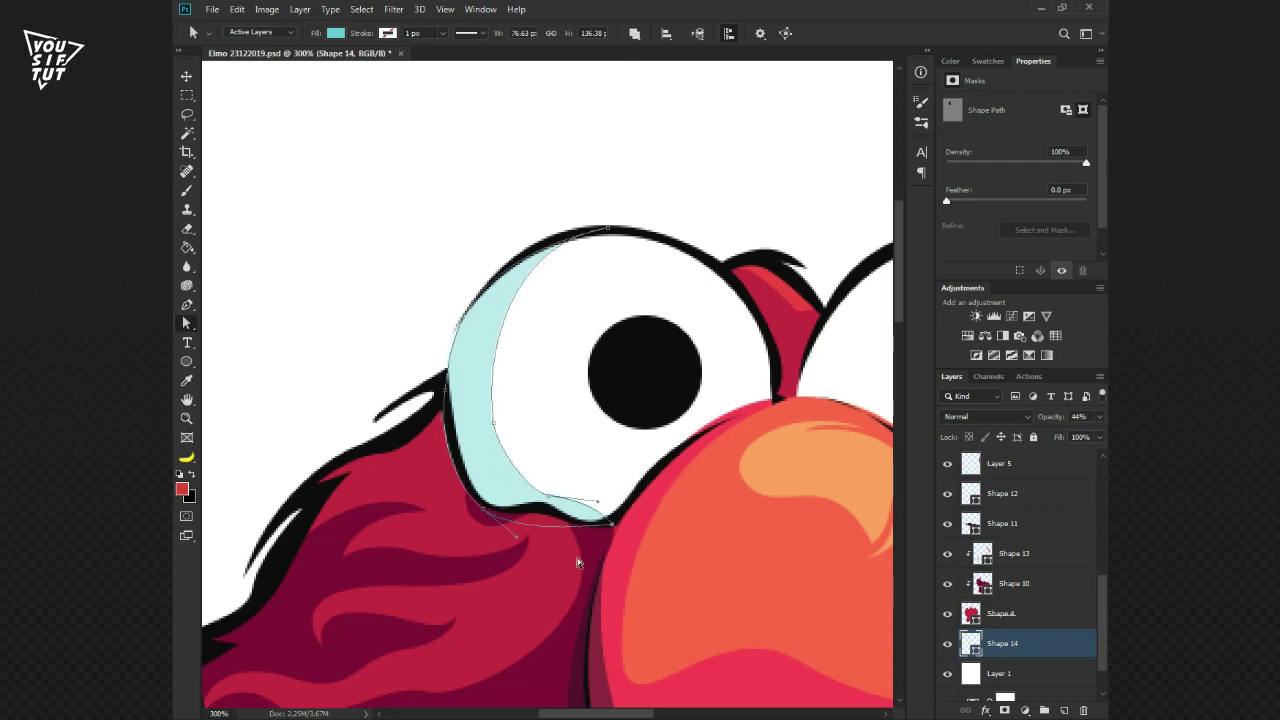
{"action": "left_click", "coordinate": [597, 498]}
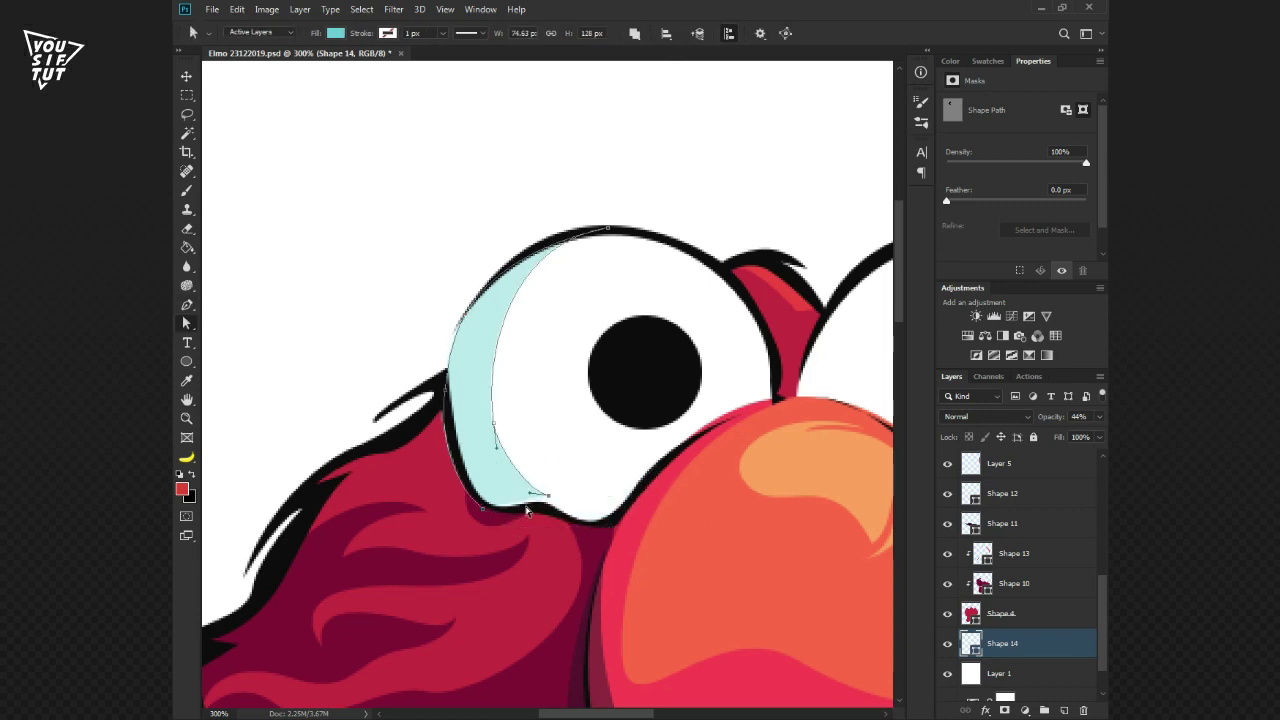
{"action": "left_click", "coordinate": [548, 495]}
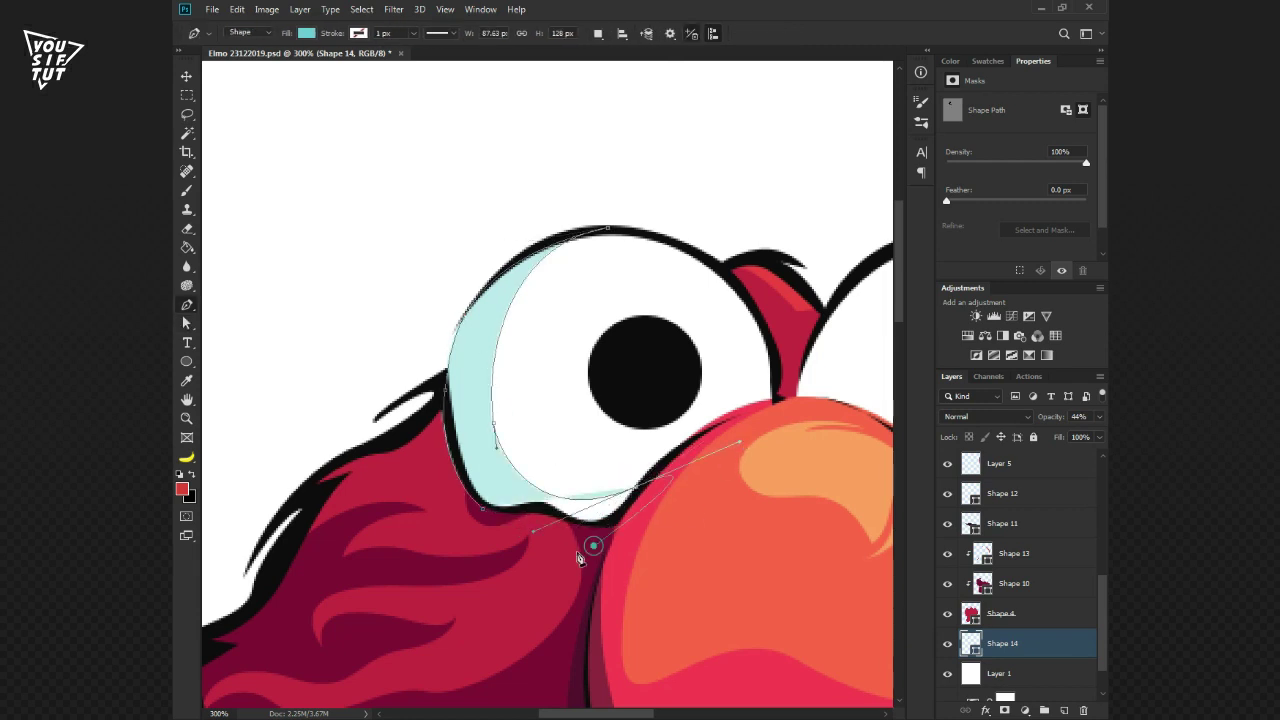
{"action": "left_click_drag", "start_coordinate": [551, 537], "coordinate": [495, 521]}
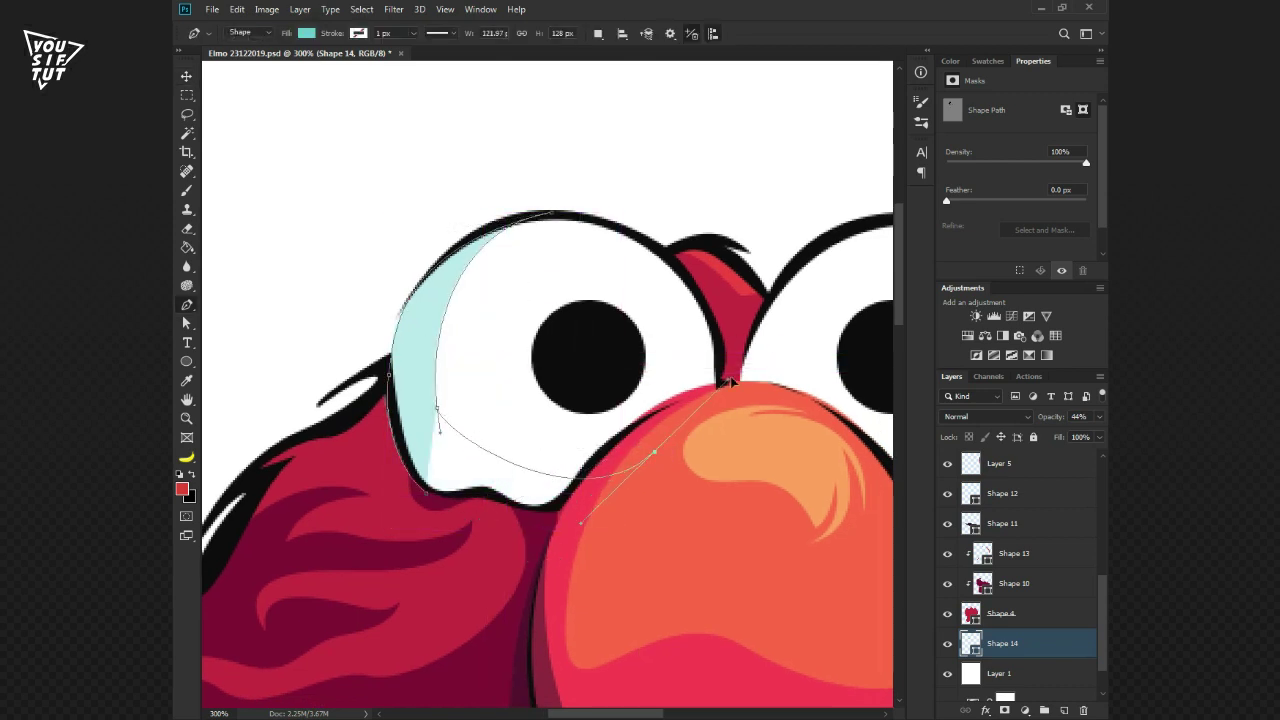
{"action": "left_click", "coordinate": [554, 558], "text": "alt"}
Pen-draw a matching crescent along the right eye's edge, then select the Shape 3 layer
{"action": "key", "text": "ctrl+plus"}
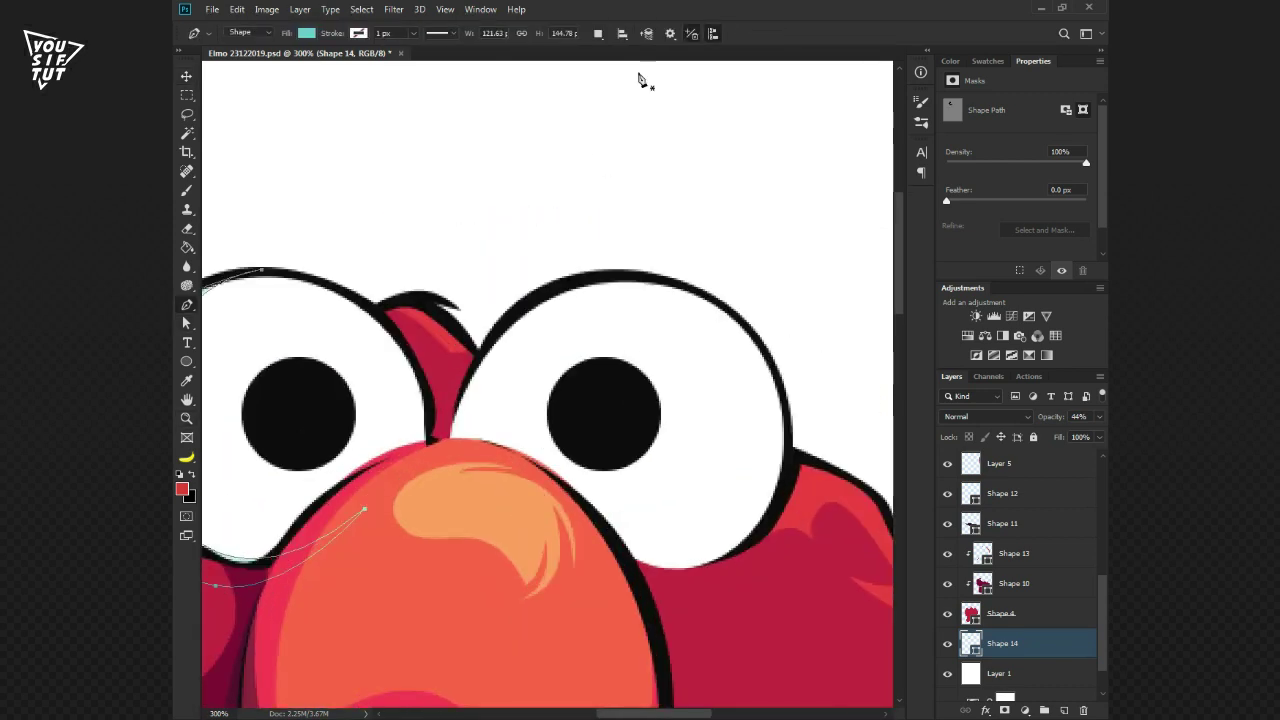
{"action": "left_click_drag", "start_coordinate": [638, 280], "coordinate": [757, 272]}
{"action": "left_click_drag", "start_coordinate": [615, 571], "coordinate": [768, 652]}
{"action": "left_click", "coordinate": [520, 286]}
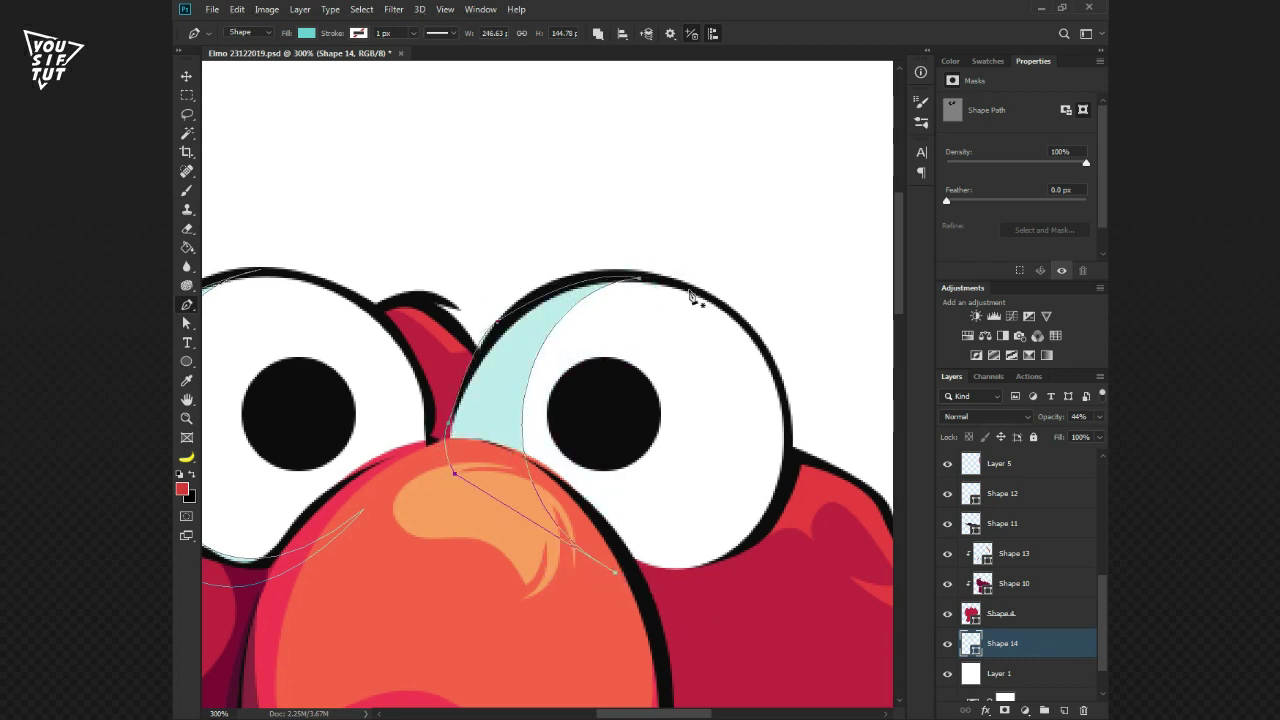
{"action": "key", "text": "ctrl+0"}
{"action": "key", "text": "v"}
{"action": "left_click", "coordinate": [1074, 652]}
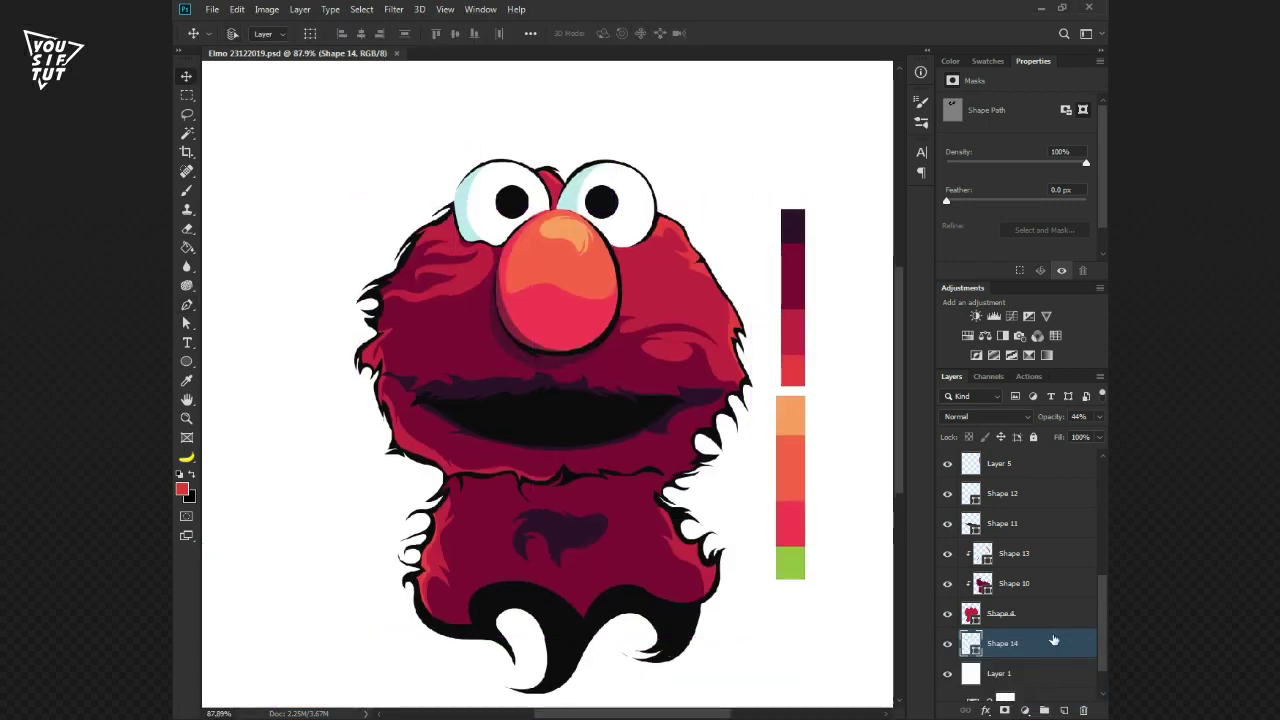
{"action": "scroll", "coordinate": [1059, 649], "scroll_direction": "down", "scroll_amount": 3}
{"action": "left_click", "coordinate": [1003, 463]}
Draw a white-filled circle over Elmo's right pupil with the Ellipse tool
{"action": "key", "text": "z"}
{"action": "left_click", "coordinate": [615, 201]}
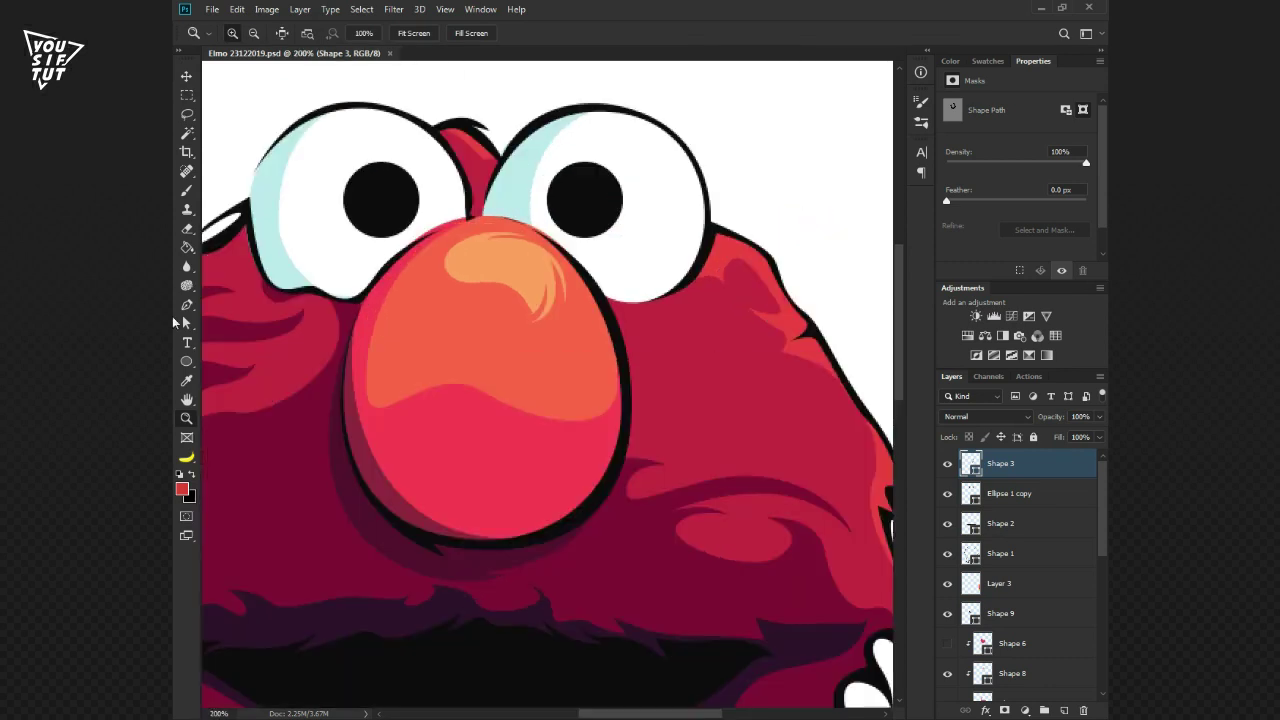
{"action": "key", "text": "u"}
{"action": "scroll", "coordinate": [490, 350], "scroll_direction": "up", "scroll_amount": 2}
{"action": "key", "text": "d"}
{"action": "key", "text": "x"}
{"action": "left_click_drag", "start_coordinate": [616, 246], "coordinate": [668, 292]}
{"action": "double_click", "coordinate": [970, 463]}
{"action": "left_click", "coordinate": [630, 458]}
Alt-drag a copy of the white circle onto the left pupil and position both circles
{"action": "key", "text": "v"}
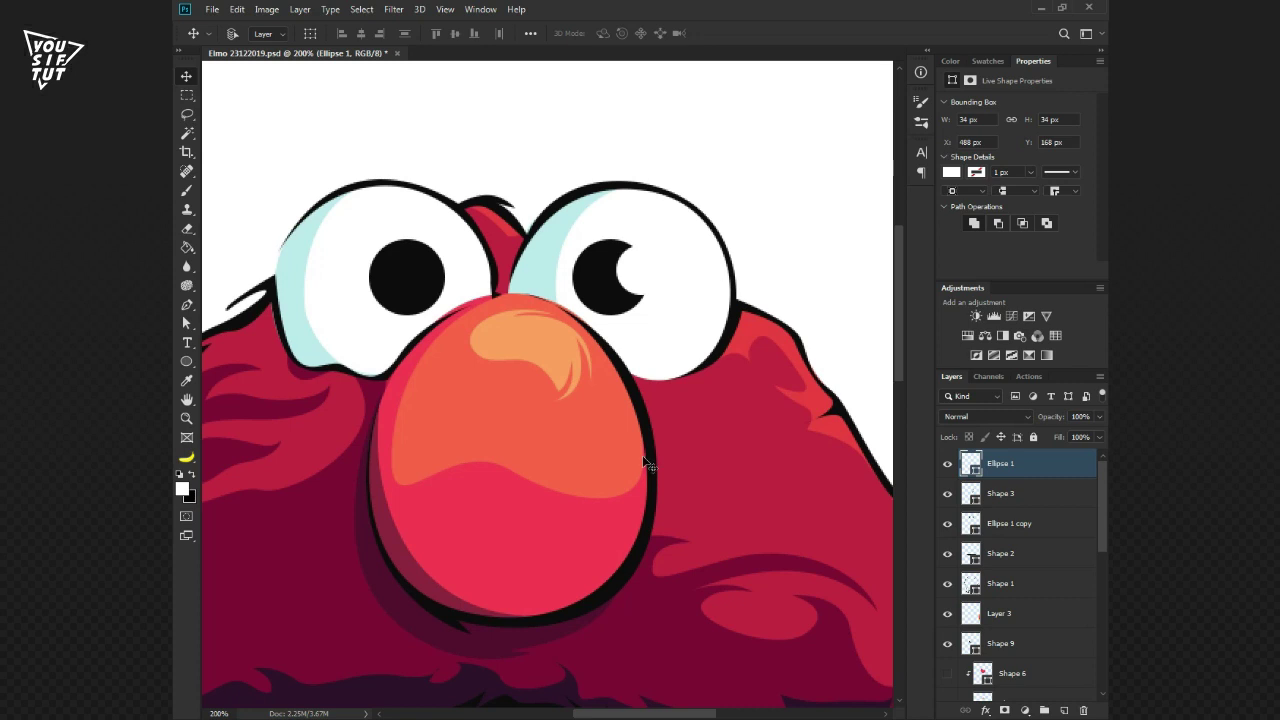
{"action": "left_click_drag", "start_coordinate": [664, 405], "coordinate": [372, 393]}
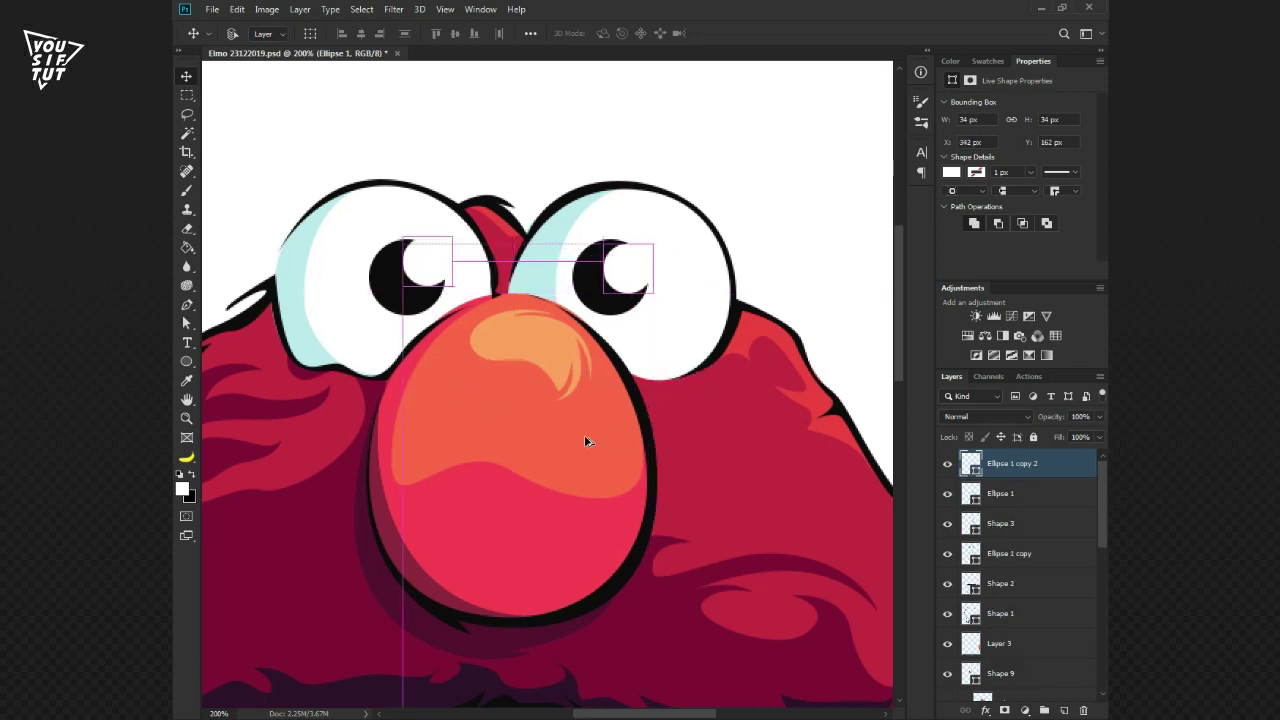
{"action": "key", "text": "z"}
{"action": "left_click", "coordinate": [701, 405], "text": "alt"}
{"action": "key", "text": "v"}
{"action": "left_click_drag", "start_coordinate": [1037, 493], "coordinate": [1083, 710]}
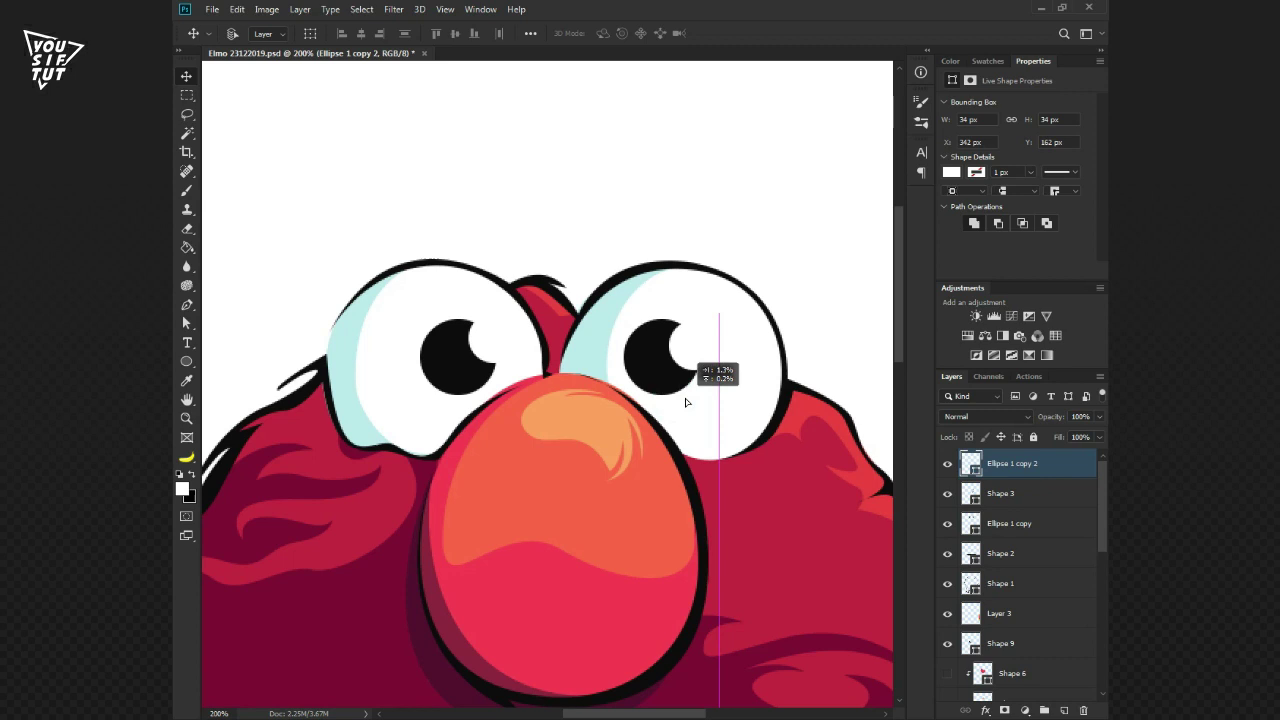
{"action": "key", "text": "z"}
{"action": "left_click", "coordinate": [731, 440], "text": "alt"}
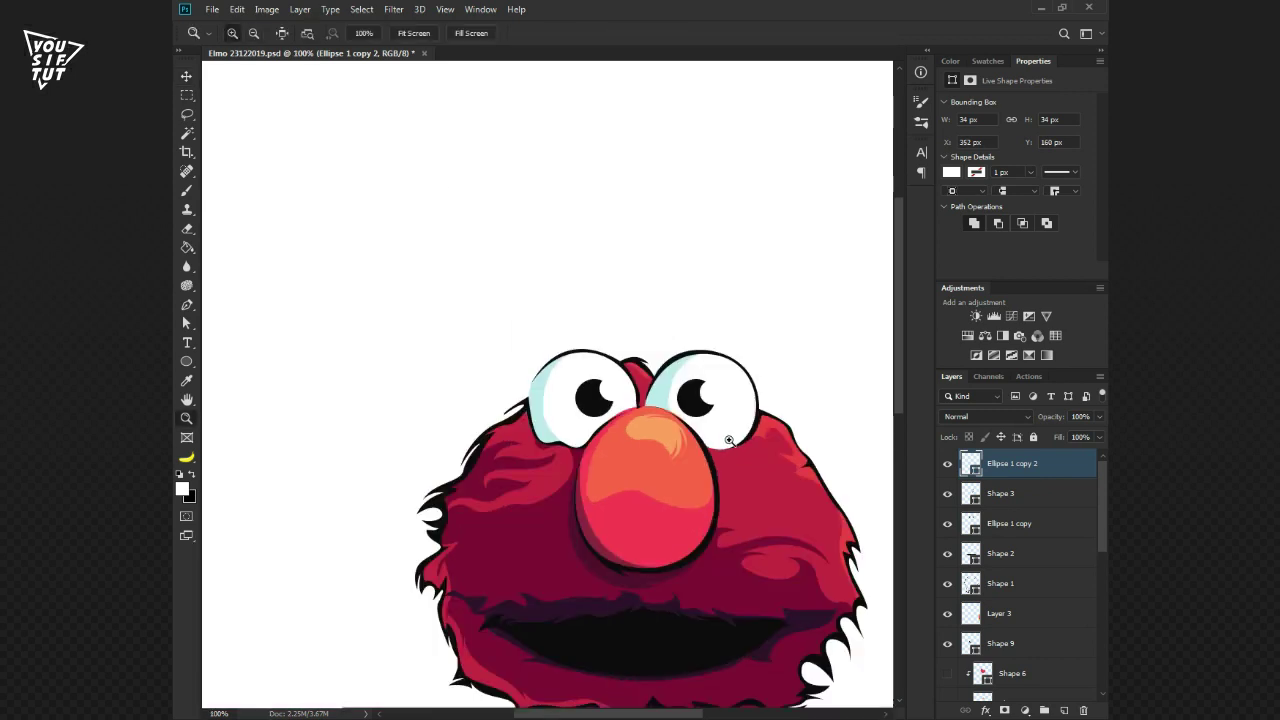
{"action": "key", "text": "v"}
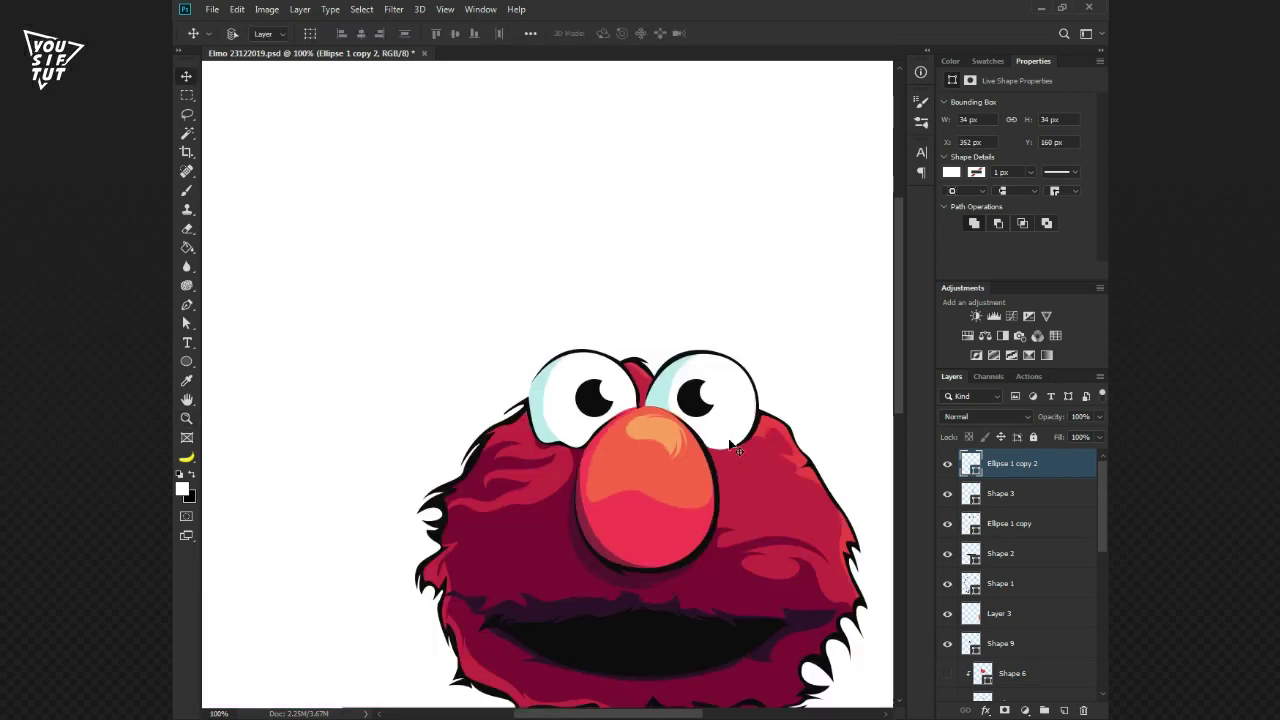
Shrink both catchlight circles proportionally with Free Transform
{"action": "key", "text": "z"}
{"action": "left_click", "coordinate": [731, 446]}
{"action": "key", "text": "ctrl+t"}
{"action": "left_click_drag", "start_coordinate": [729, 295], "coordinate": [699, 300]}
{"action": "key", "text": "Return"}
{"action": "key", "text": "z"}
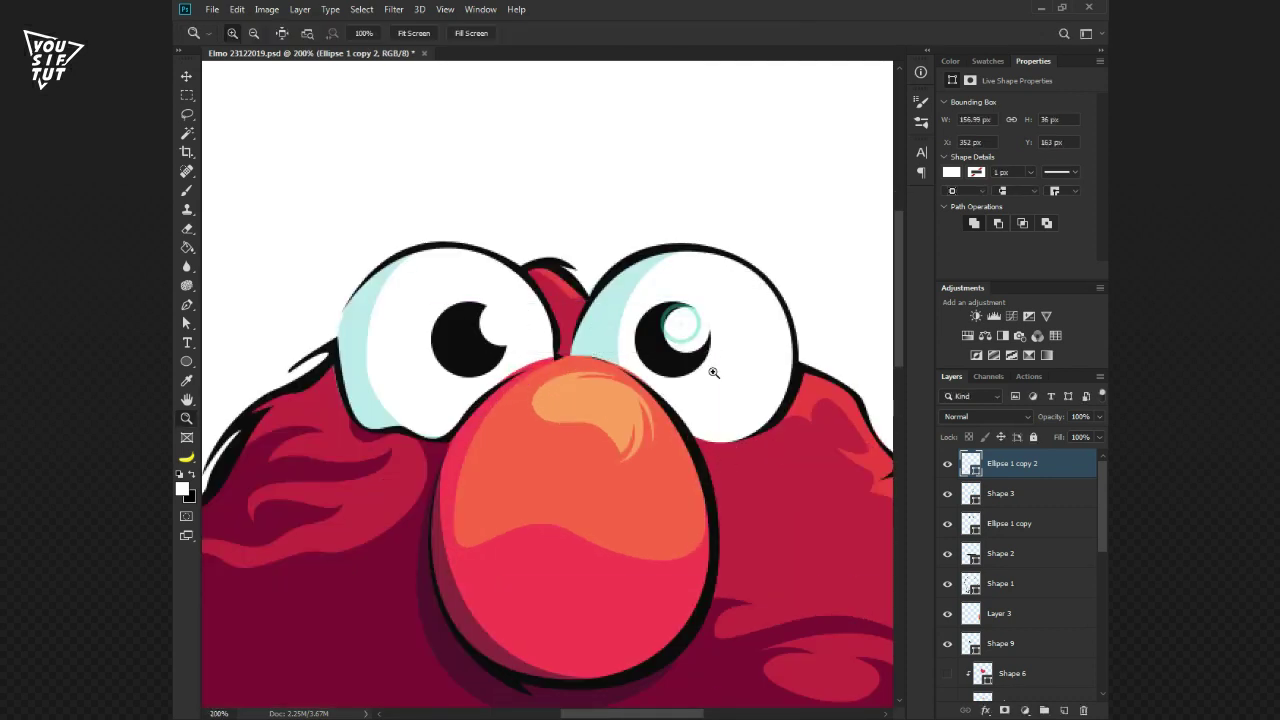
Nudge the right-eye catchlight up and to the right with Path Selection
{"action": "key", "text": "a"}
{"action": "mouse_move", "coordinate": [629, 283]}
{"action": "left_mouse_down"}
{"action": "mouse_move", "coordinate": [727, 358]}
{"action": "mouse_move", "coordinate": [725, 324]}
{"action": "left_mouse_up"}
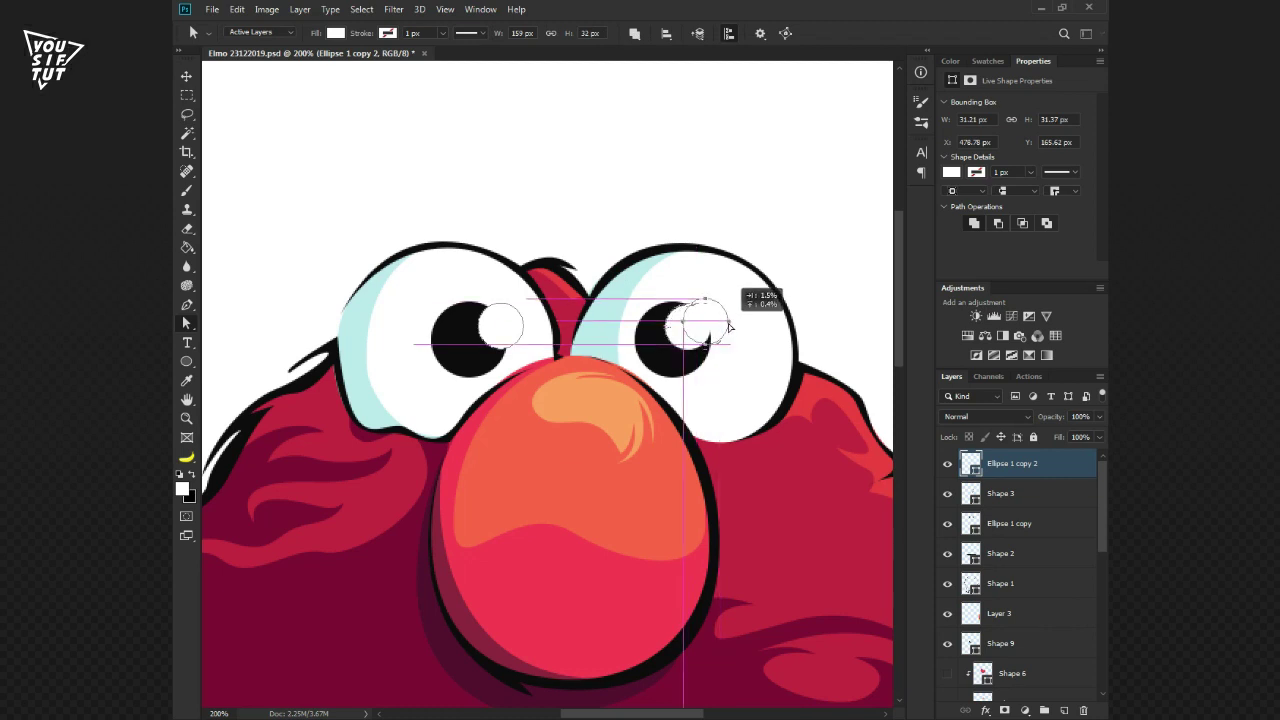
{"action": "key", "text": "v"}
{"action": "scroll", "coordinate": [785, 398], "scroll_direction": "down", "scroll_amount": 1}
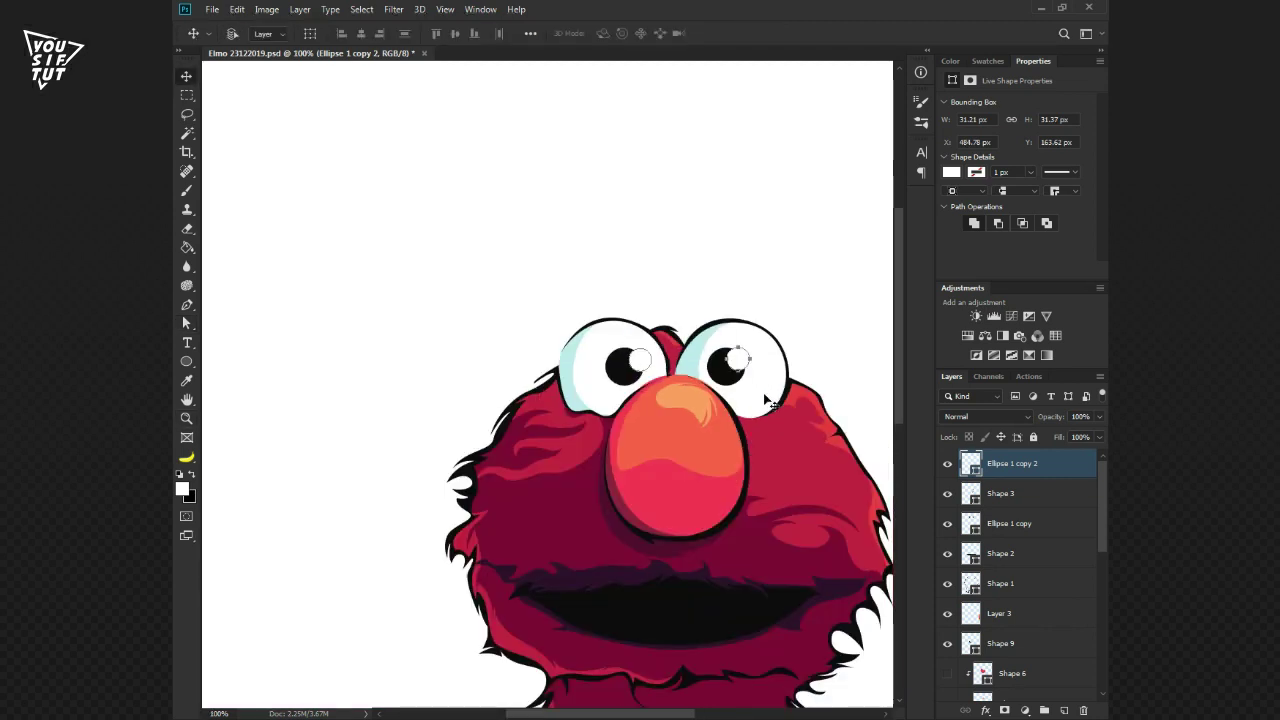
{"action": "key", "text": "a"}
{"action": "mouse_move", "coordinate": [765, 400]}
{"action": "left_mouse_down"}
{"action": "mouse_move", "coordinate": [713, 420]}
{"action": "mouse_move", "coordinate": [610, 323]}
{"action": "mouse_move", "coordinate": [617, 375]}
{"action": "left_mouse_up"}
{"action": "key", "text": "z"}
{"action": "double_click", "coordinate": [610, 323]}
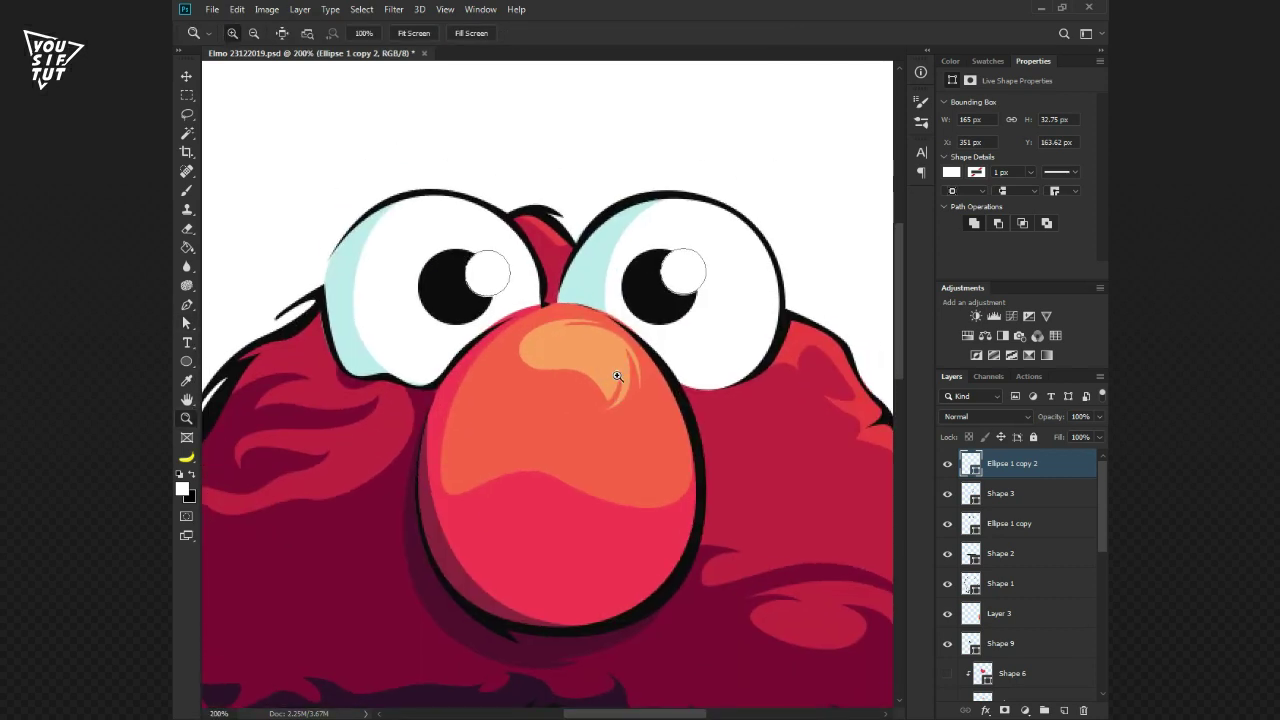
{"action": "scroll", "coordinate": [965, 637], "scroll_direction": "down", "scroll_amount": 3}
Start a Pen-tool shape curving along the left eye's upper outline
{"action": "left_click", "coordinate": [1000, 596]}
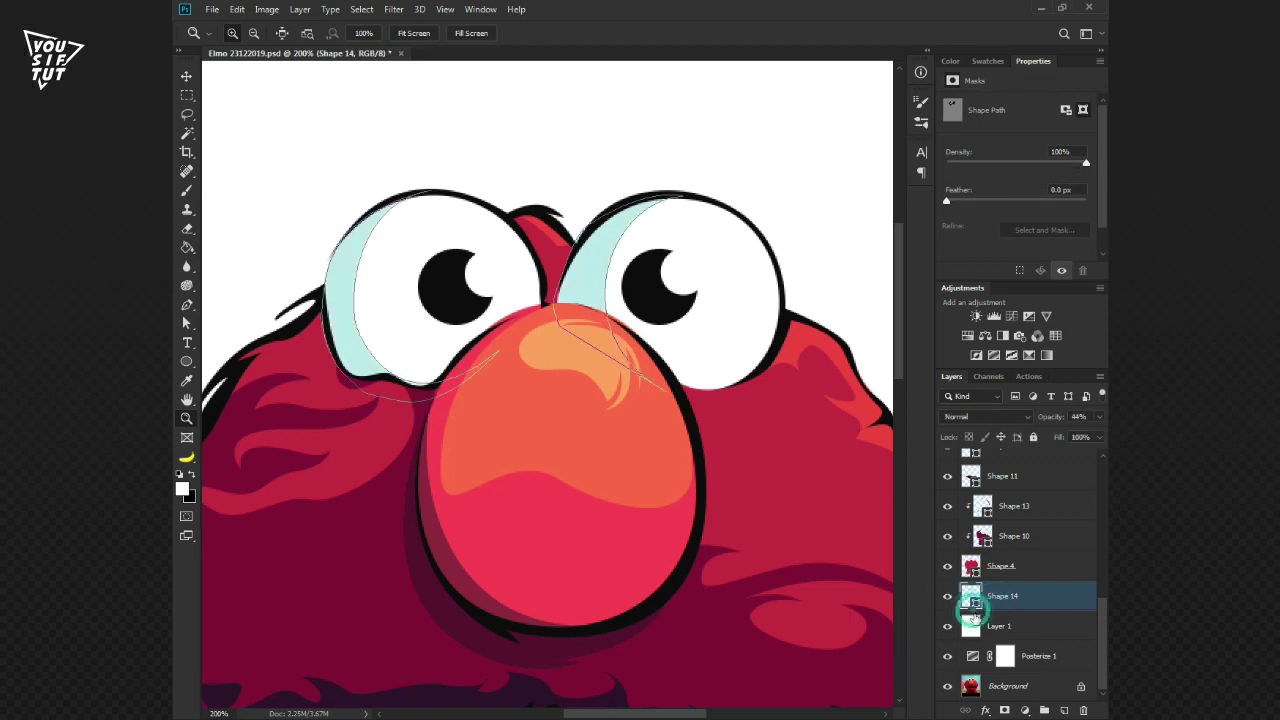
{"action": "left_click", "coordinate": [349, 371]}
{"action": "key", "text": "p"}
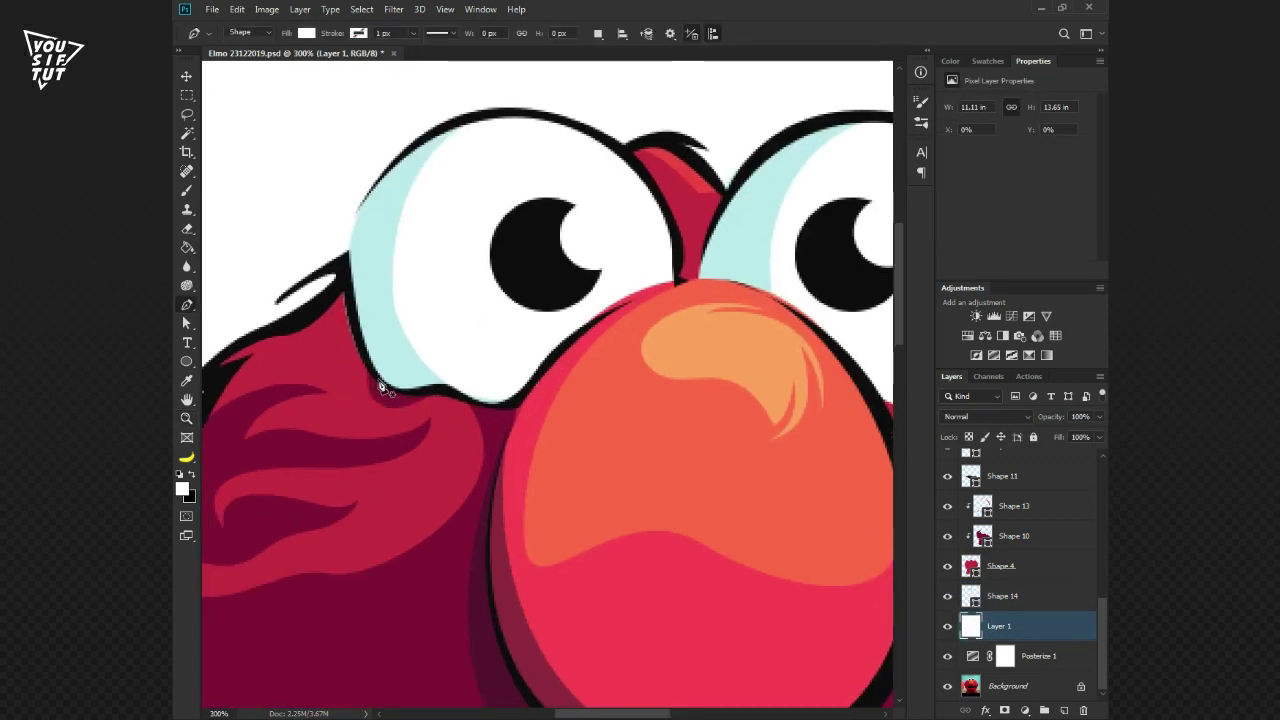
{"action": "left_click_drag", "start_coordinate": [377, 379], "coordinate": [342, 326]}
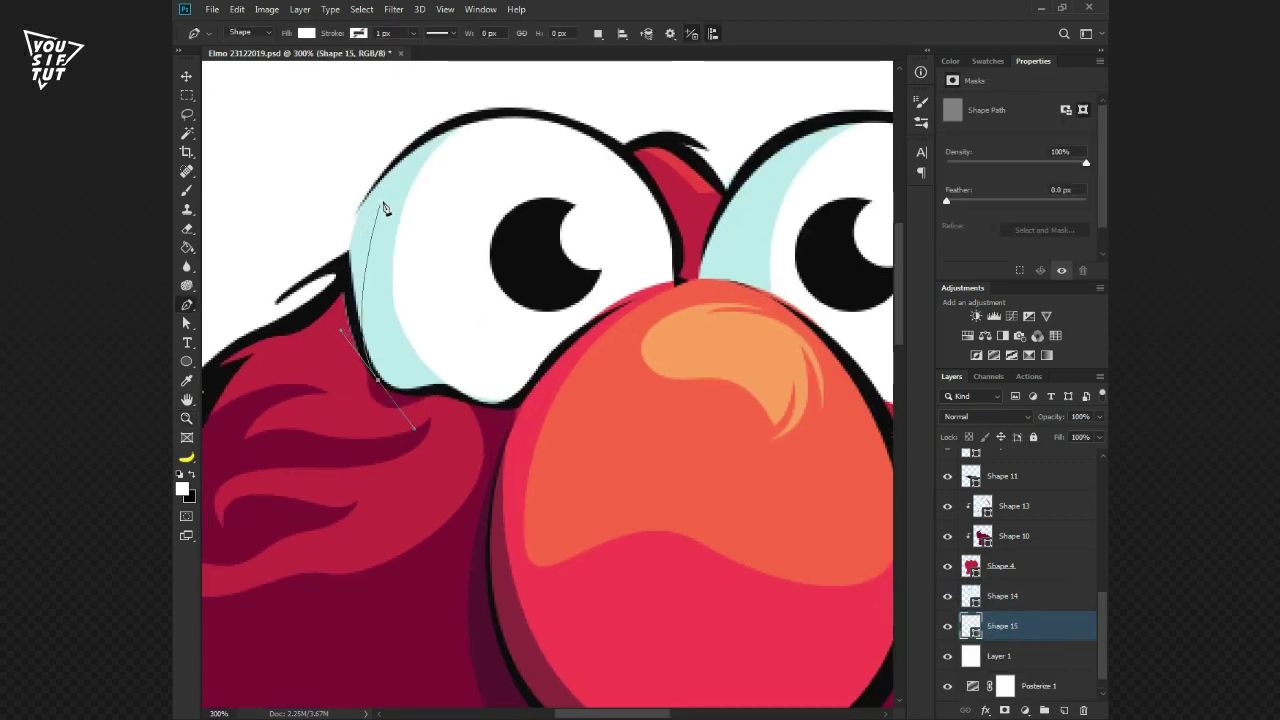
{"action": "left_click_drag", "start_coordinate": [393, 164], "coordinate": [440, 115]}
{"action": "left_click_drag", "start_coordinate": [565, 125], "coordinate": [622, 141]}
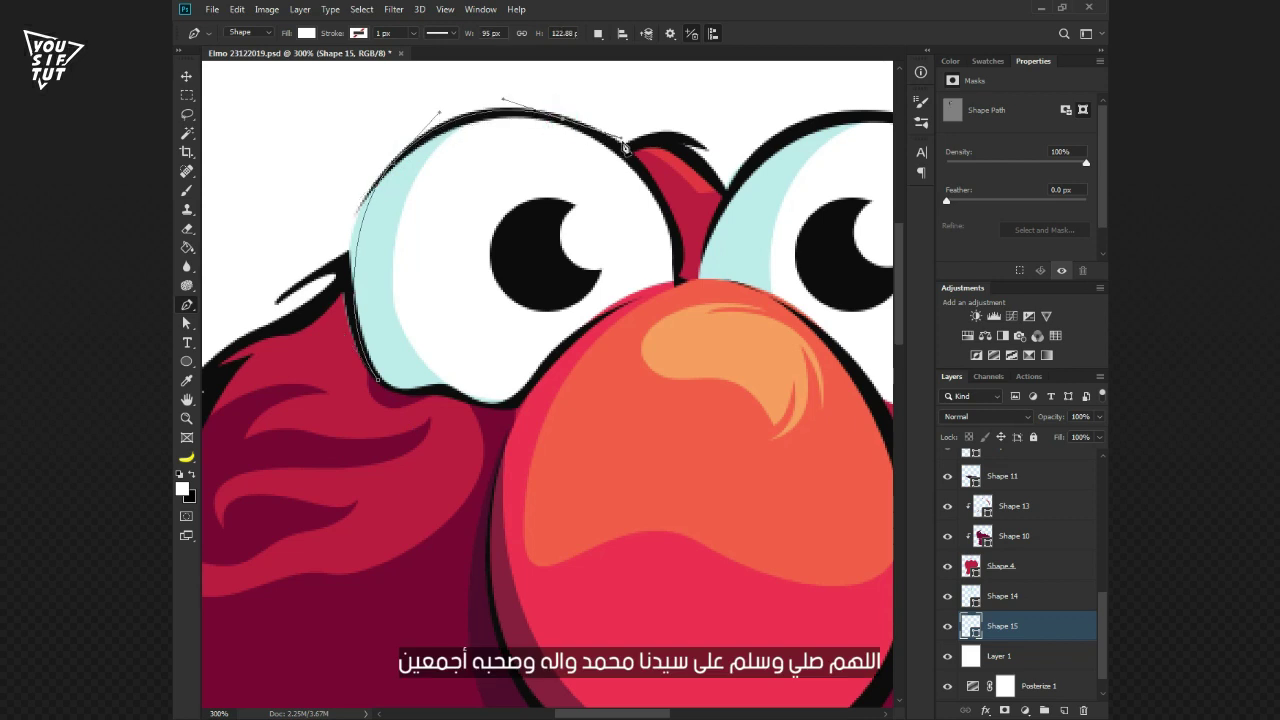
Continue the path around the right eye, under both eyes above the nose, and back to the left eye
{"action": "scroll", "coordinate": [740, 186], "scroll_direction": "right", "scroll_amount": 5}
{"action": "left_click_drag", "start_coordinate": [661, 152], "coordinate": [768, 173]}
{"action": "left_click_drag", "start_coordinate": [760, 400], "coordinate": [713, 450]}
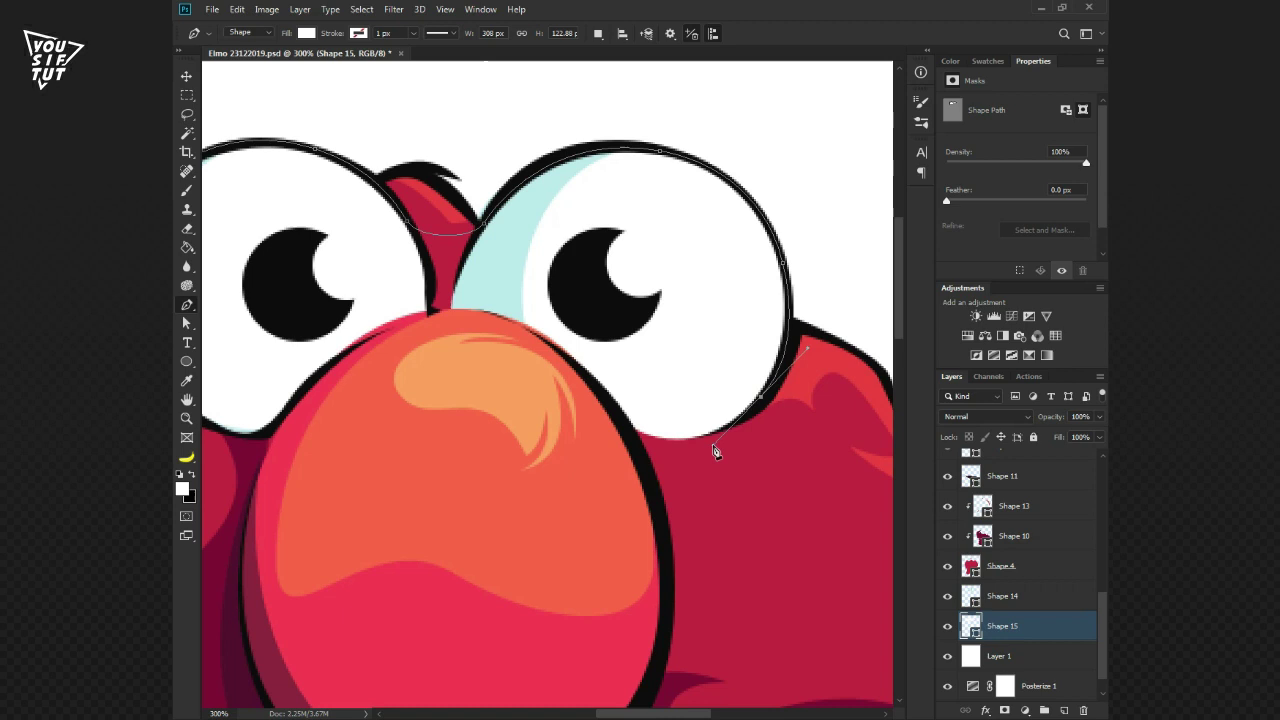
{"action": "left_click_drag", "start_coordinate": [564, 393], "coordinate": [530, 356]}
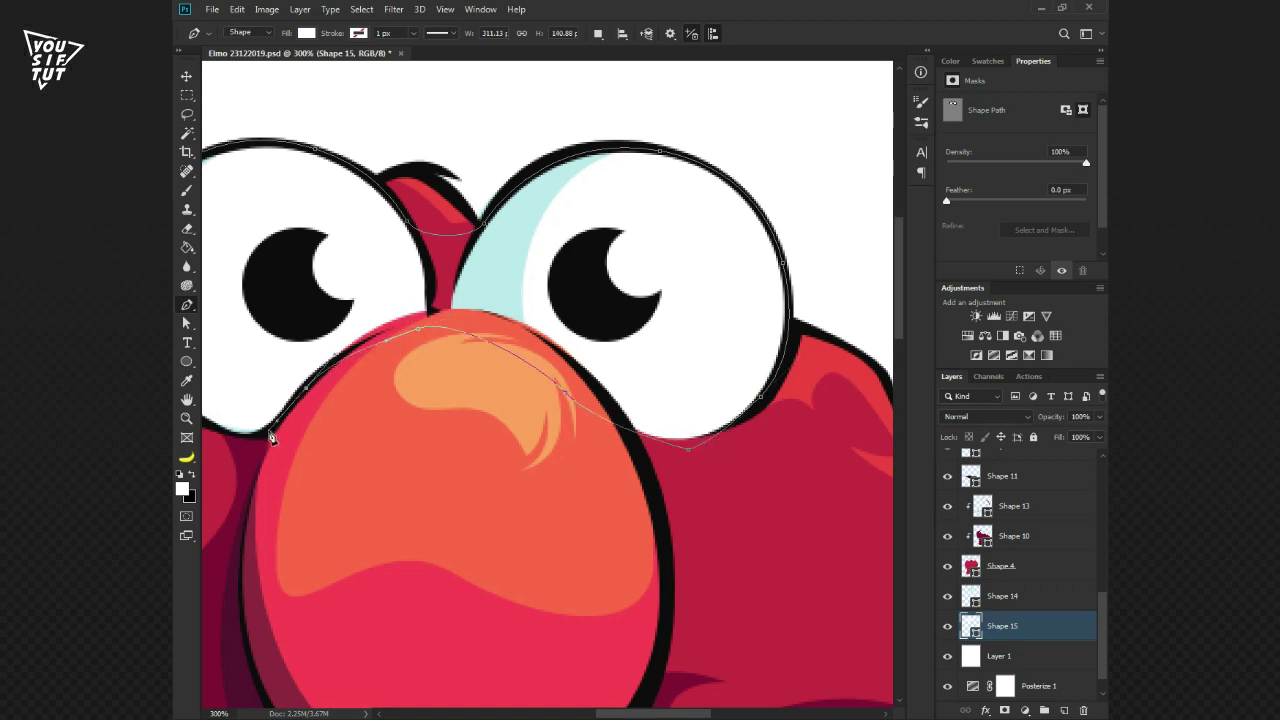
{"action": "left_click_drag", "start_coordinate": [270, 437], "coordinate": [365, 378]}
{"action": "left_click_drag", "start_coordinate": [252, 351], "coordinate": [241, 346]}
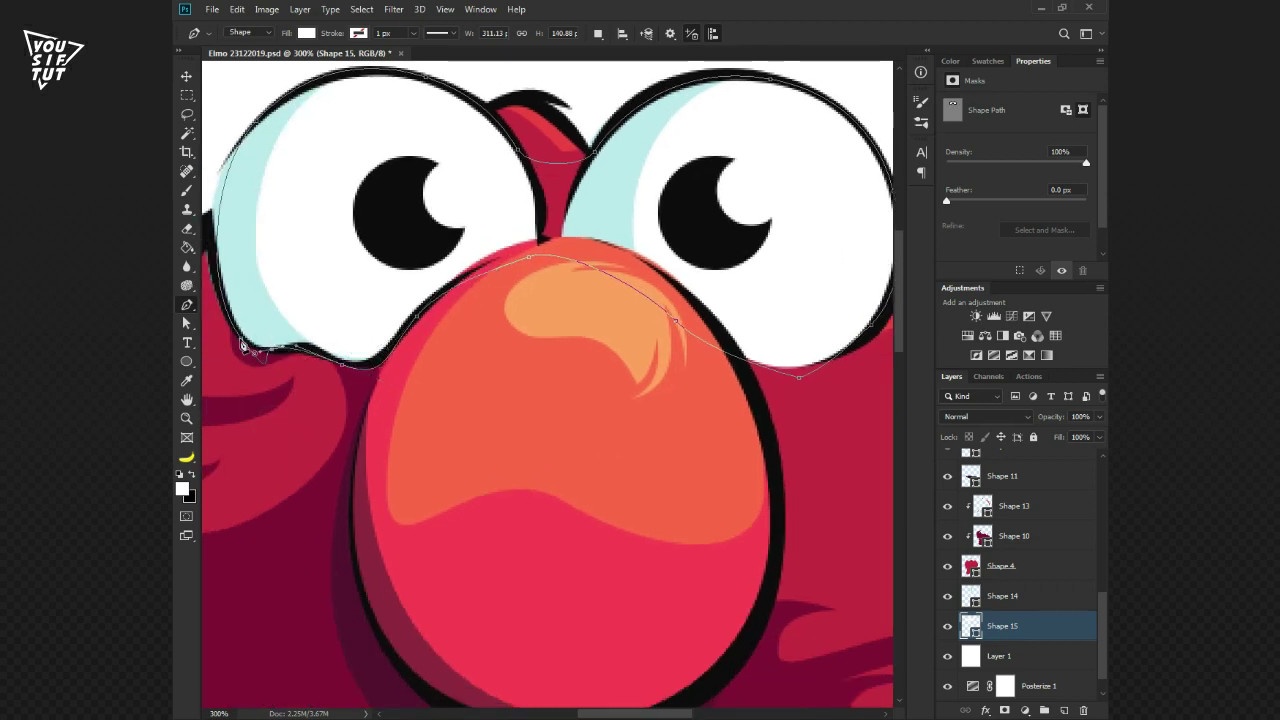
{"action": "key", "text": "ctrl+1"}
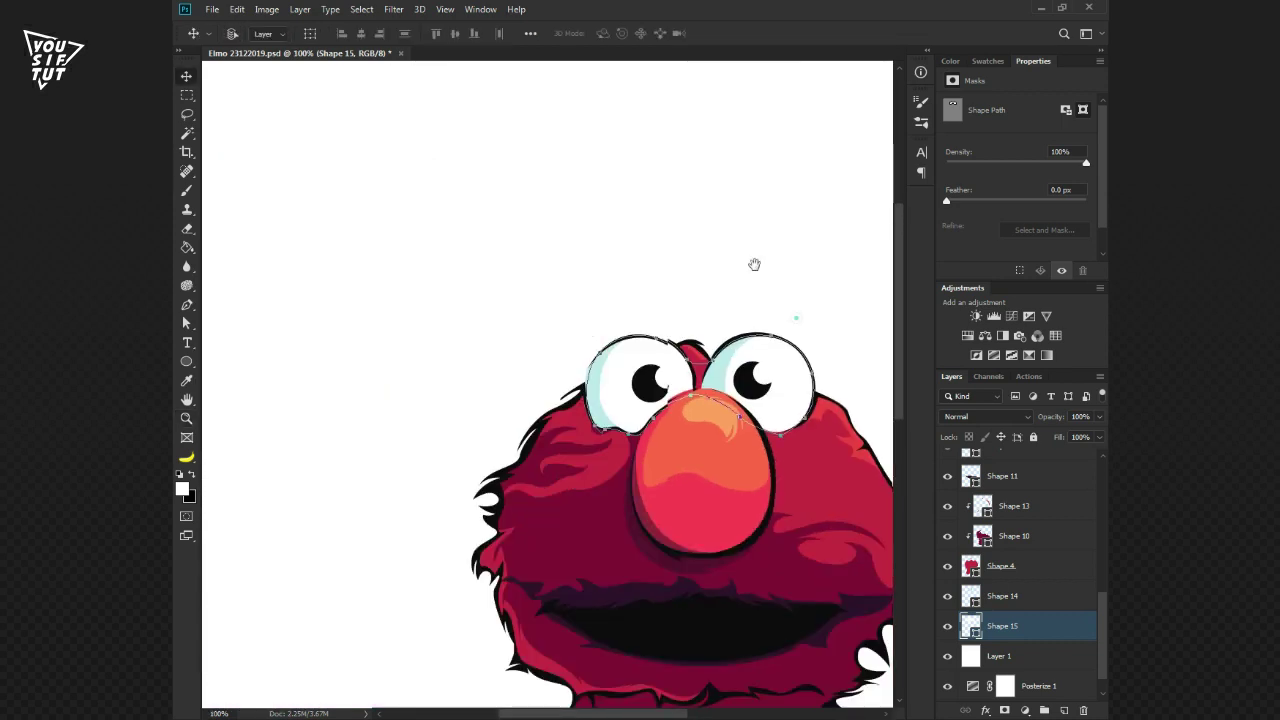
Give the eye shape a very pale cyan fill in the Color Picker
{"action": "double_click", "coordinate": [971, 626]}
{"action": "left_click", "coordinate": [648, 343]}
{"action": "left_click", "coordinate": [325, 466]}
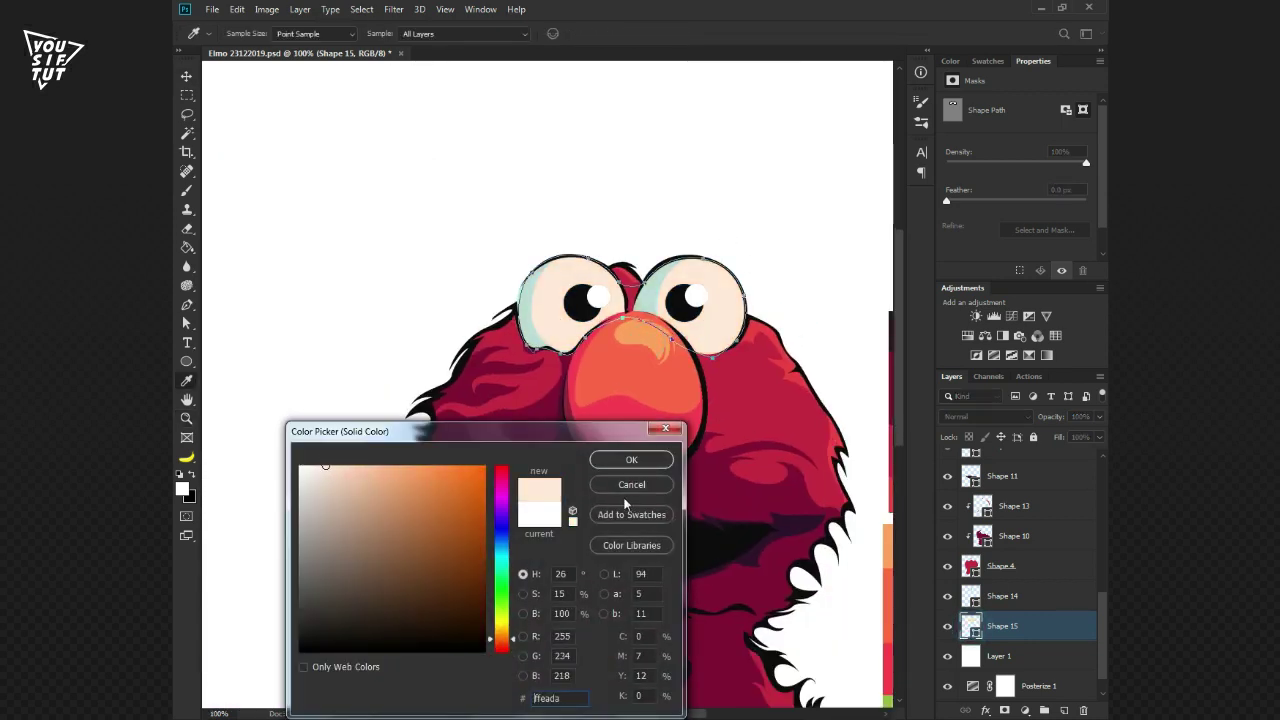
{"action": "left_click_drag", "start_coordinate": [494, 560], "coordinate": [500, 554]}
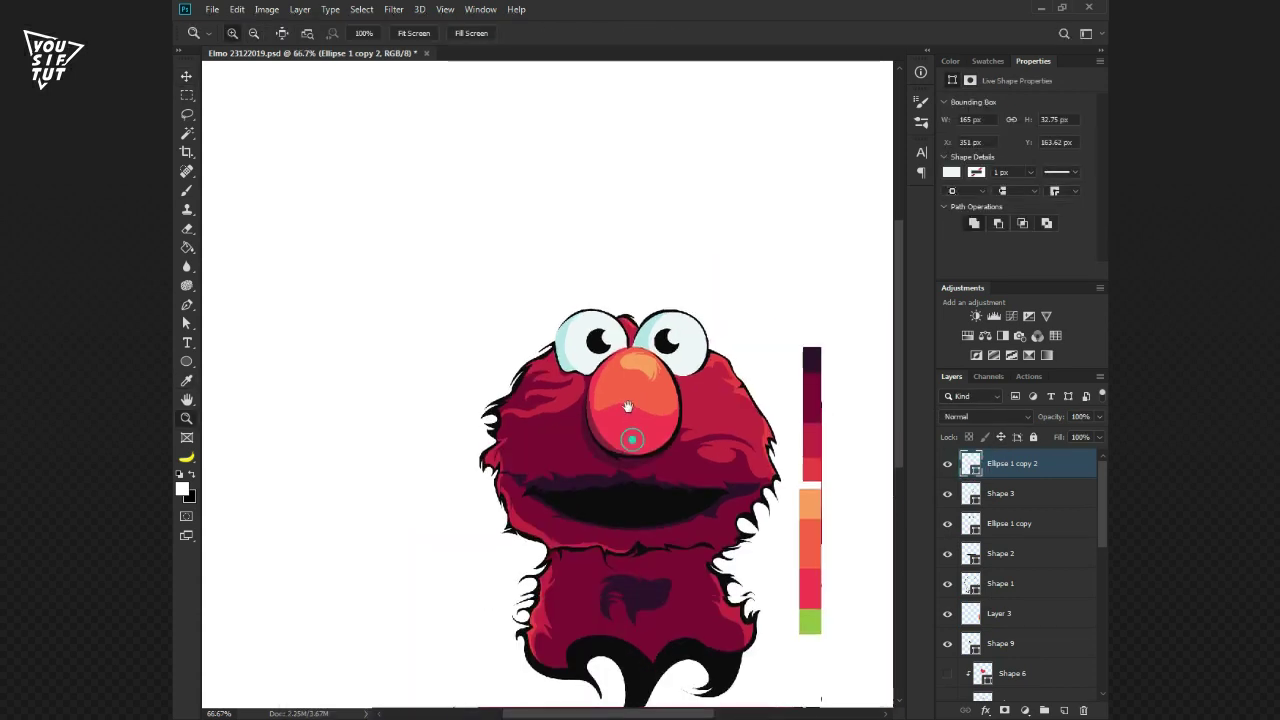
{"action": "left_click_drag", "start_coordinate": [632, 440], "coordinate": [607, 397]}
{"action": "key", "text": "v"}
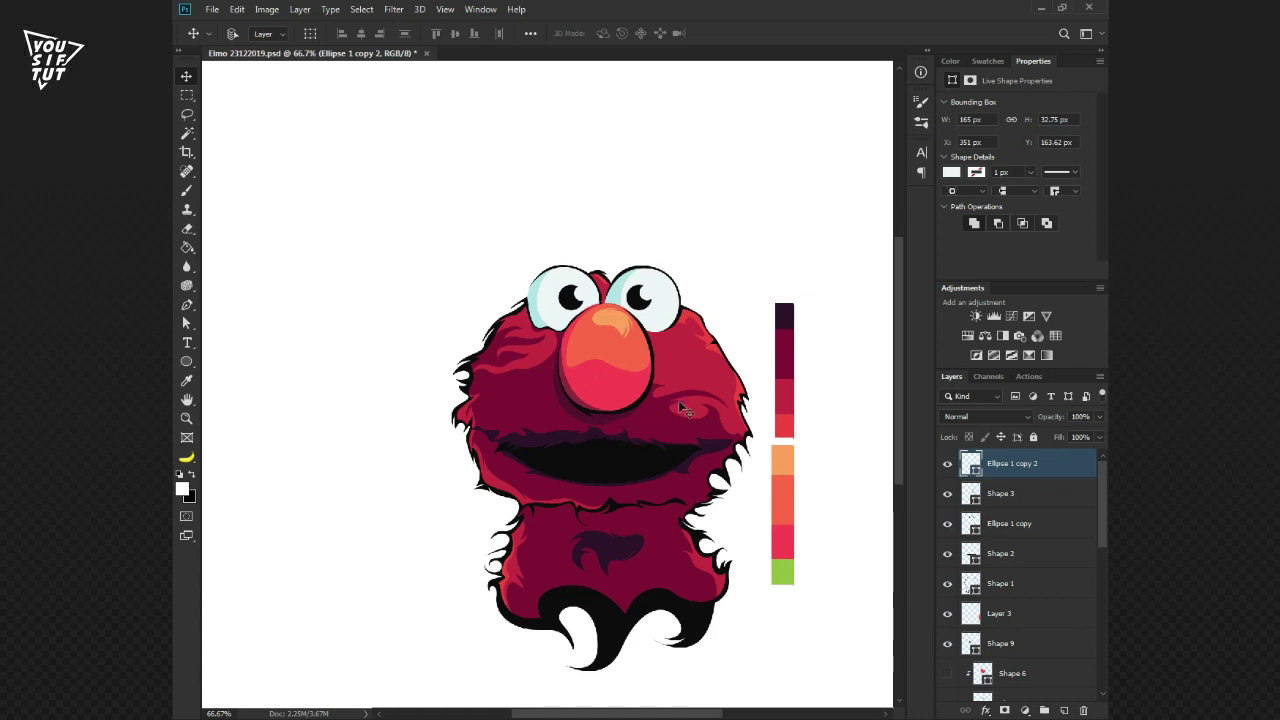
{"action": "key", "text": "i"}
Fill backdrop Layer 1 with the dark purple from the swatch bar, undoing an accidental black fill
{"action": "left_click", "coordinate": [618, 472]}
{"action": "scroll", "coordinate": [1040, 590], "scroll_direction": "down", "scroll_amount": 5}
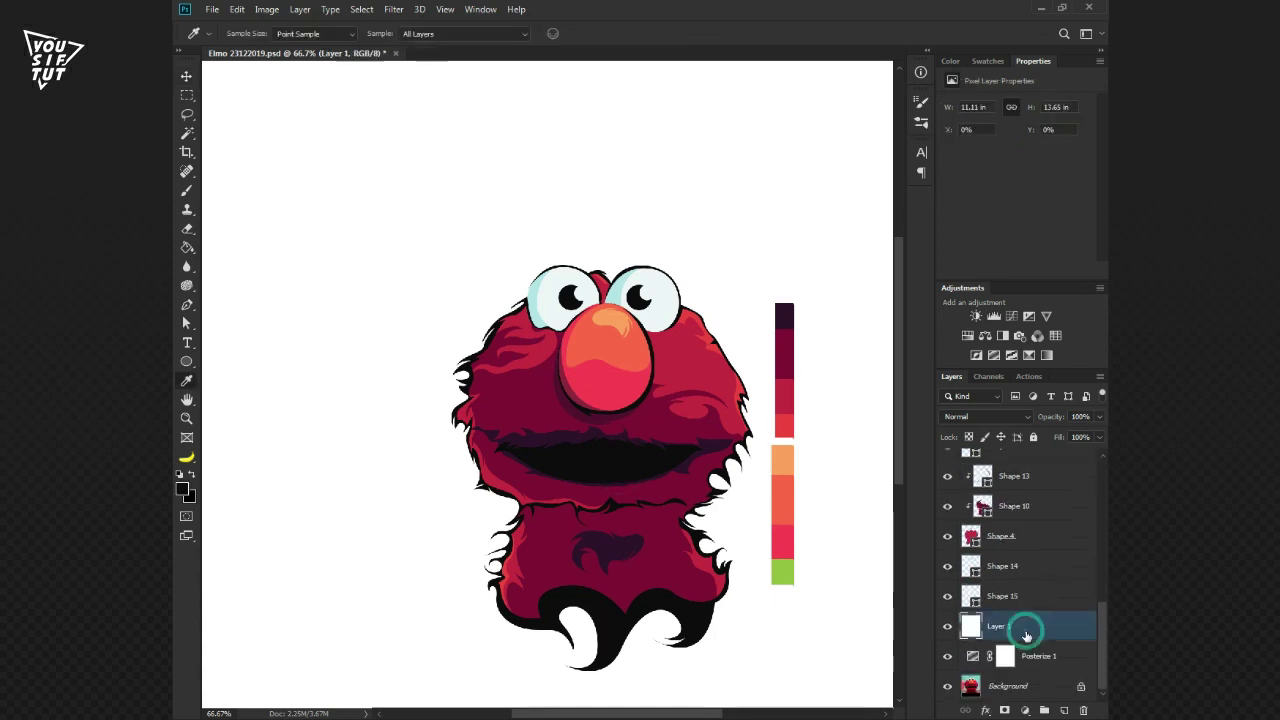
{"action": "left_click", "coordinate": [1025, 632]}
{"action": "key", "text": "alt+BackSpace"}
{"action": "key", "text": "ctrl+z"}
{"action": "key", "text": "v"}
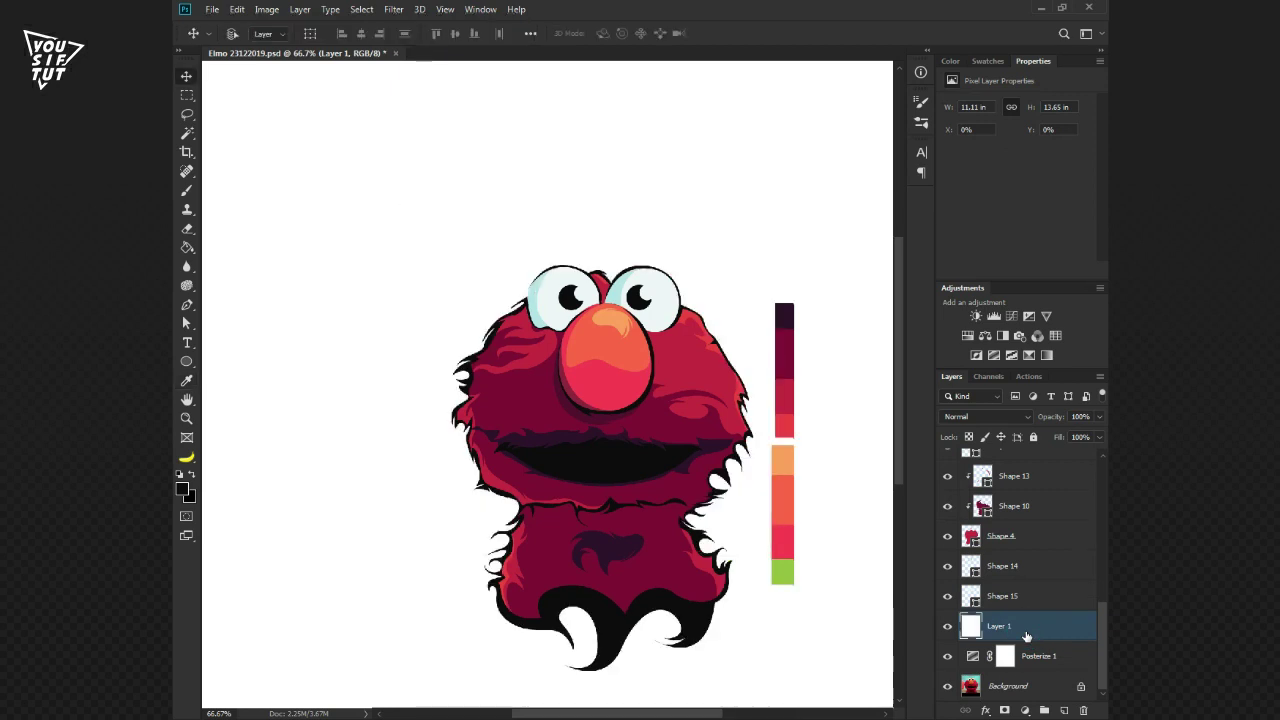
{"action": "key", "text": "g"}
{"action": "left_click", "coordinate": [785, 315], "text": "alt"}
{"action": "left_click", "coordinate": [788, 298]}
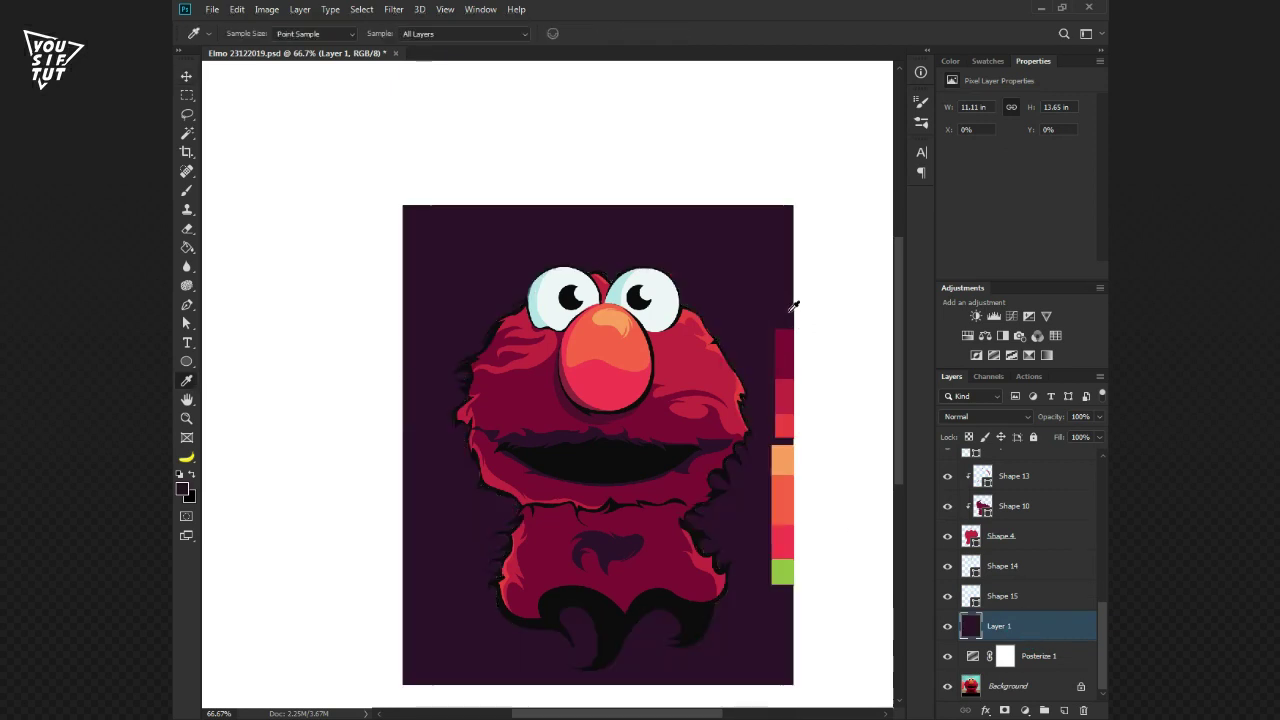
{"action": "left_click", "coordinate": [815, 244]}
{"action": "key", "text": "v"}
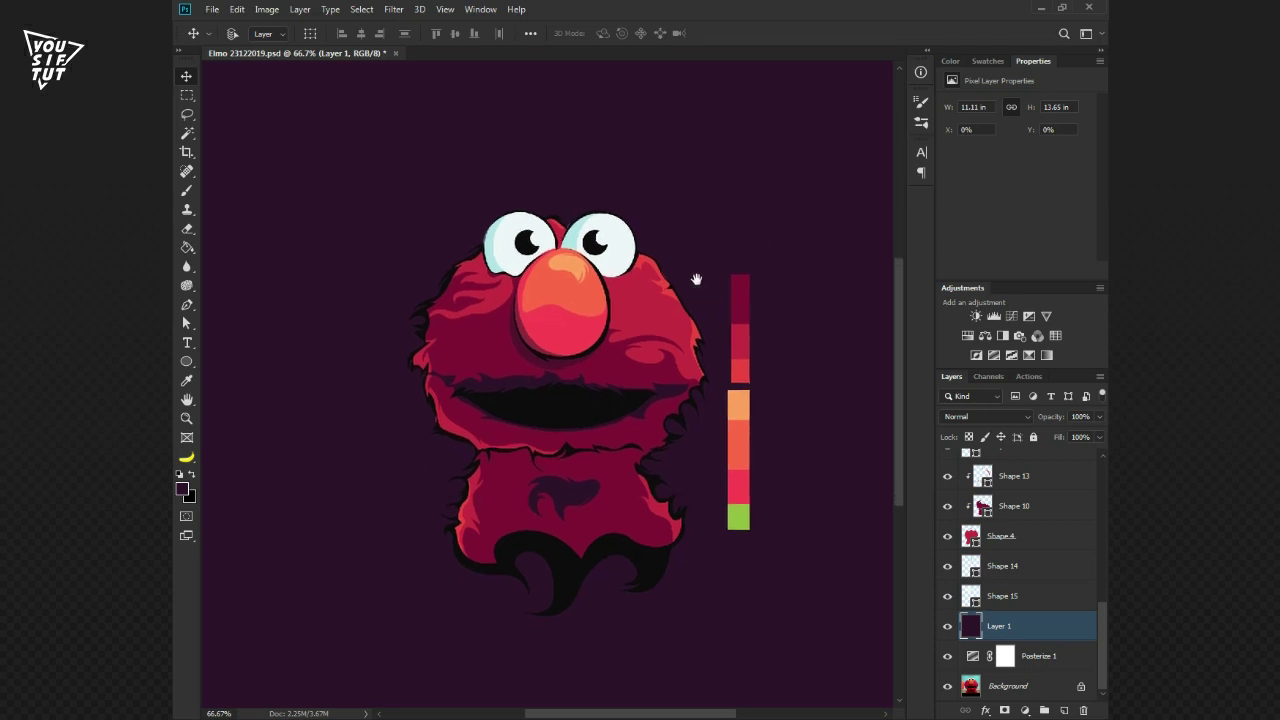
Select the artwork layers up to Layer 3, leaving Layer 5 out
{"action": "scroll", "coordinate": [1060, 590], "scroll_direction": "up", "scroll_amount": 5}
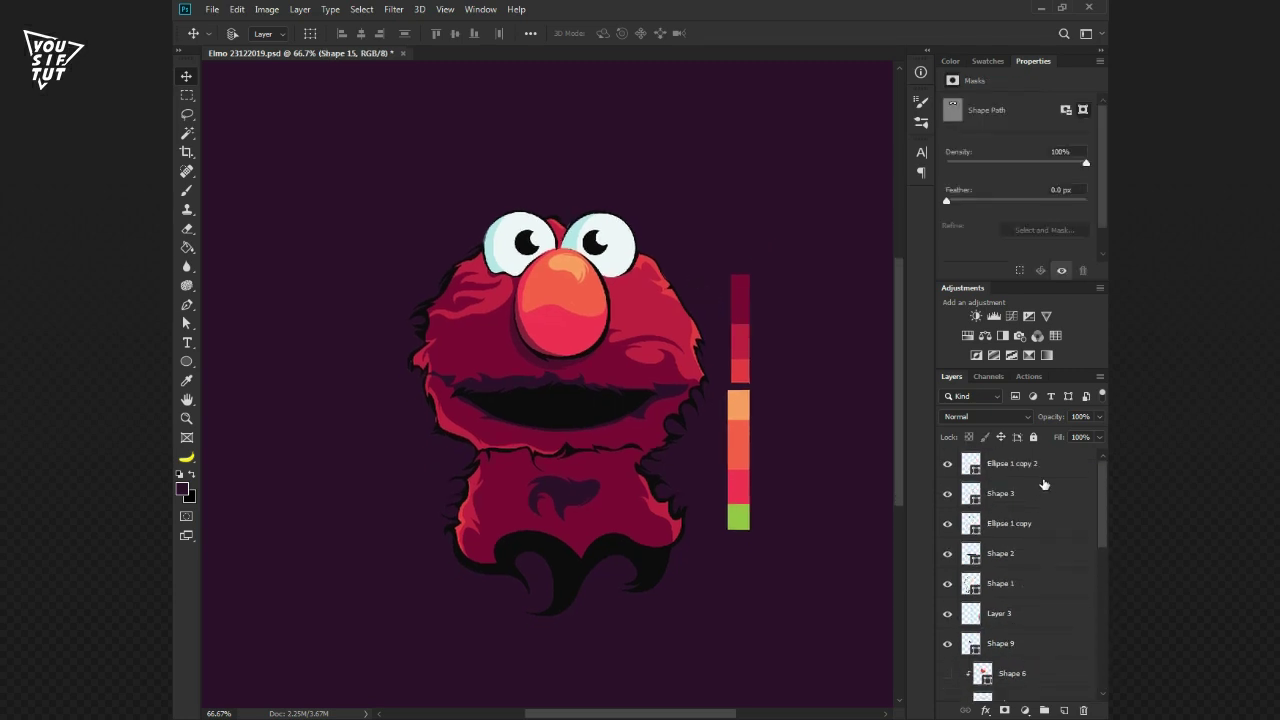
{"action": "left_click", "coordinate": [1043, 465], "text": "shift"}
{"action": "scroll", "coordinate": [1043, 467], "scroll_direction": "down", "scroll_amount": 1}
{"action": "left_click", "coordinate": [1004, 615], "text": "ctrl"}
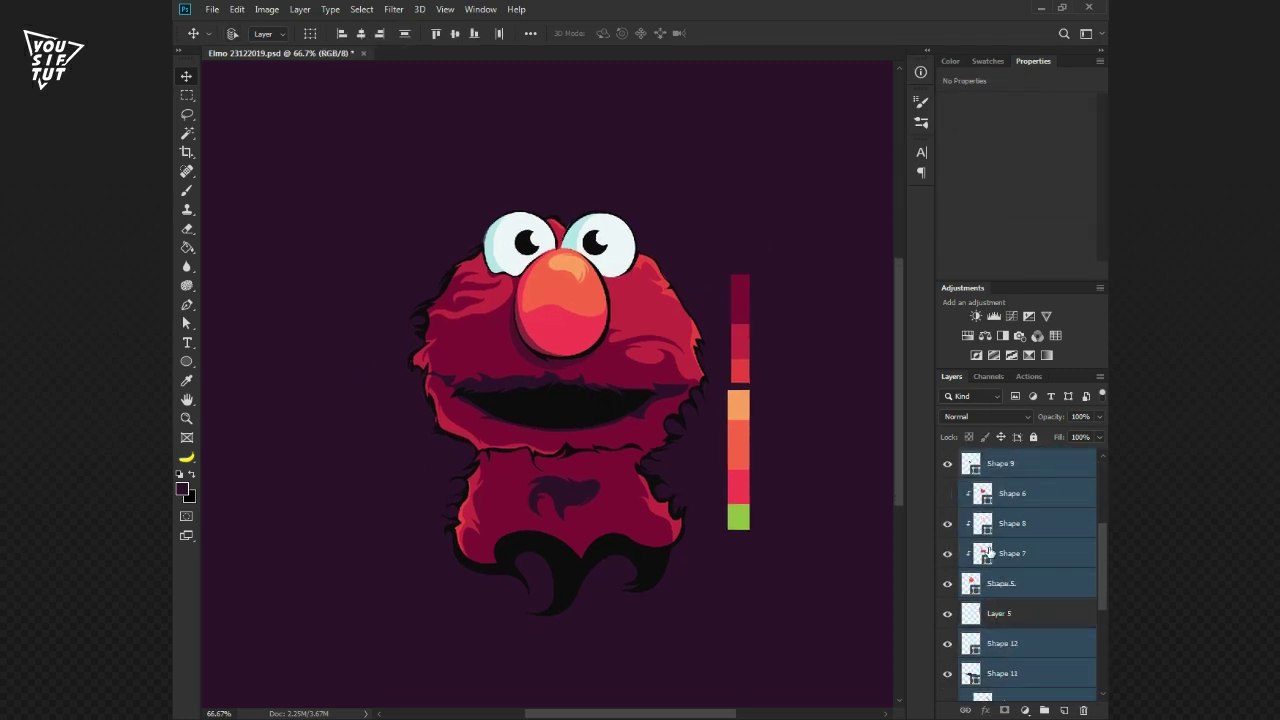
{"action": "scroll", "coordinate": [988, 552], "scroll_direction": "down", "scroll_amount": 2}
Group the selected artwork layers into Group 1 and hide Layer 5 and the swatch bar layer
{"action": "left_click_drag", "start_coordinate": [1003, 583], "coordinate": [1030, 603]}
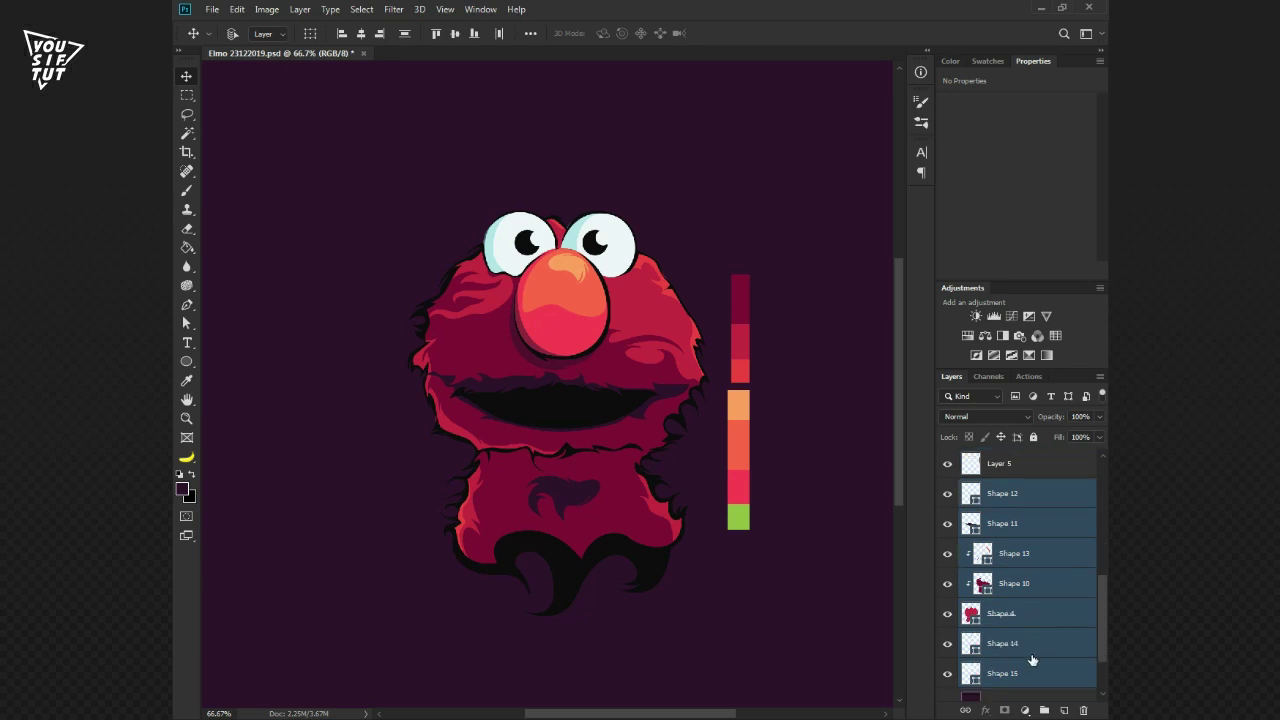
{"action": "key", "text": "ctrl+g"}
{"action": "left_click", "coordinate": [947, 457]}
{"action": "left_click", "coordinate": [947, 457]}
{"action": "left_click", "coordinate": [947, 511]}
{"action": "left_click_drag", "start_coordinate": [571, 408], "coordinate": [615, 433]}
{"action": "key", "text": "ctrl+minus"}
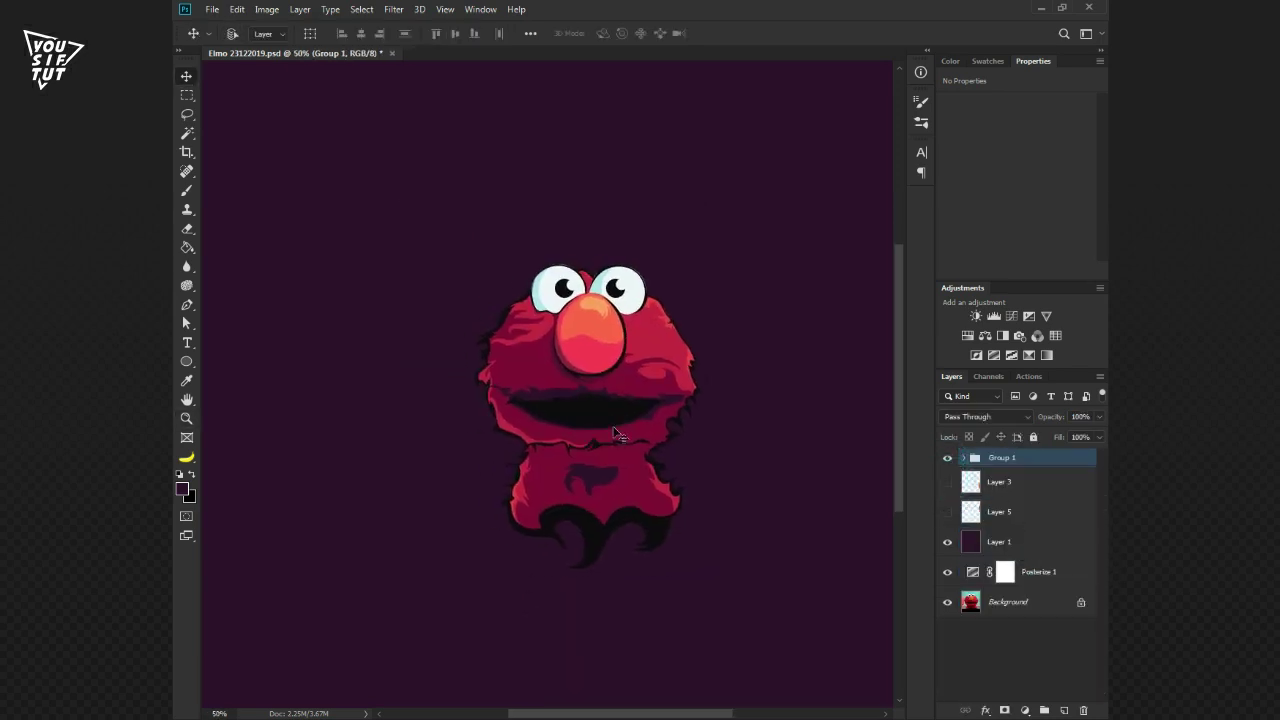
{"action": "left_click", "coordinate": [549, 370], "text": "ctrl"}
Fill backdrop Layer 1 and the surrounding area with orange sampled from Elmo's nose
{"action": "left_click", "coordinate": [843, 480], "text": "ctrl"}
{"action": "key", "text": "i"}
{"action": "left_click", "coordinate": [602, 278]}
{"action": "key", "text": "alt+BackSpace"}
{"action": "key", "text": "g"}
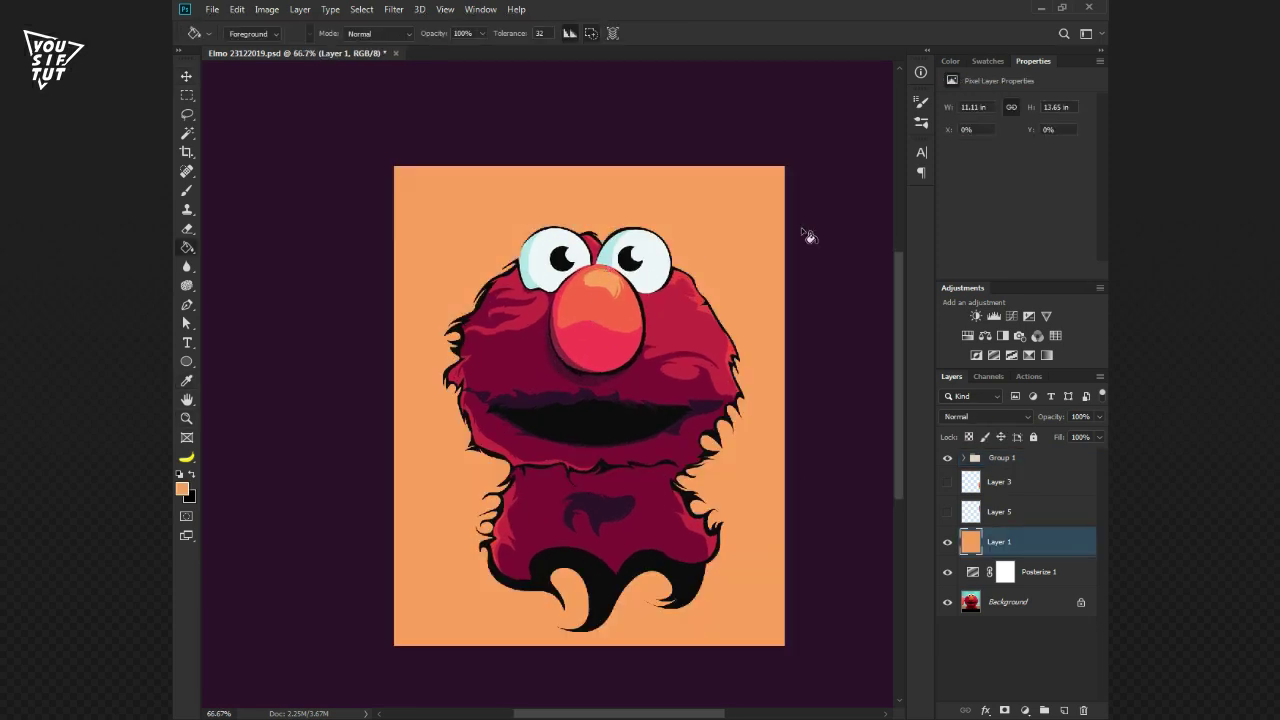
{"action": "left_click", "coordinate": [806, 237], "text": "shift"}
{"action": "key", "text": "v"}
{"action": "scroll", "coordinate": [882, 446], "scroll_direction": "down", "scroll_amount": 1}
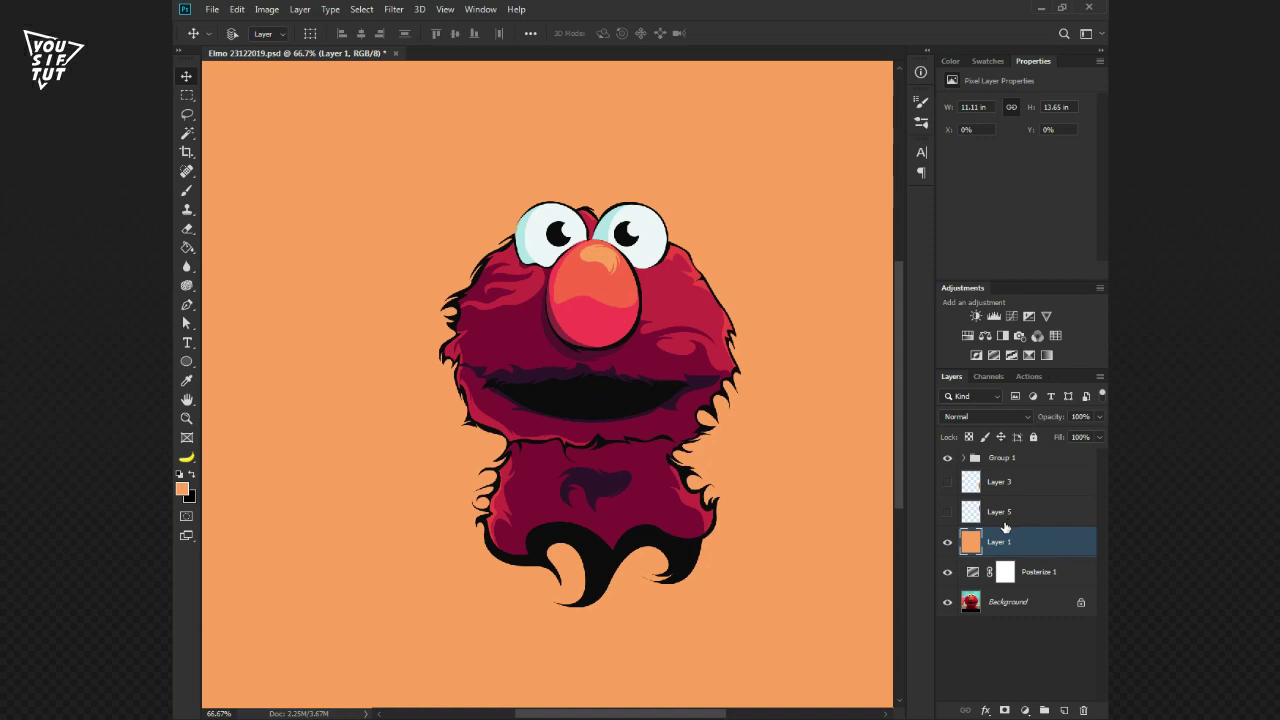
{"action": "left_click", "coordinate": [975, 458]}
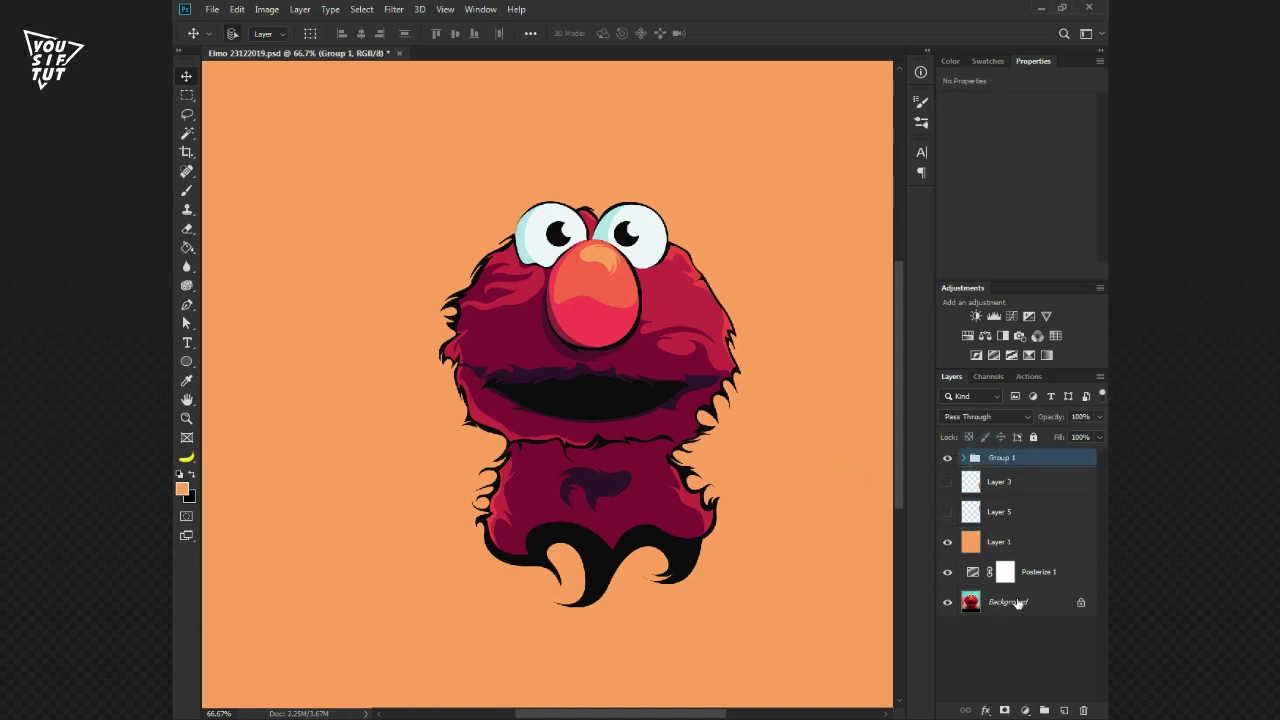
Create a new 1080×1080 document
{"action": "key", "text": "ctrl+n"}
{"action": "type", "text": "80"}
{"action": "key", "text": "Return"}
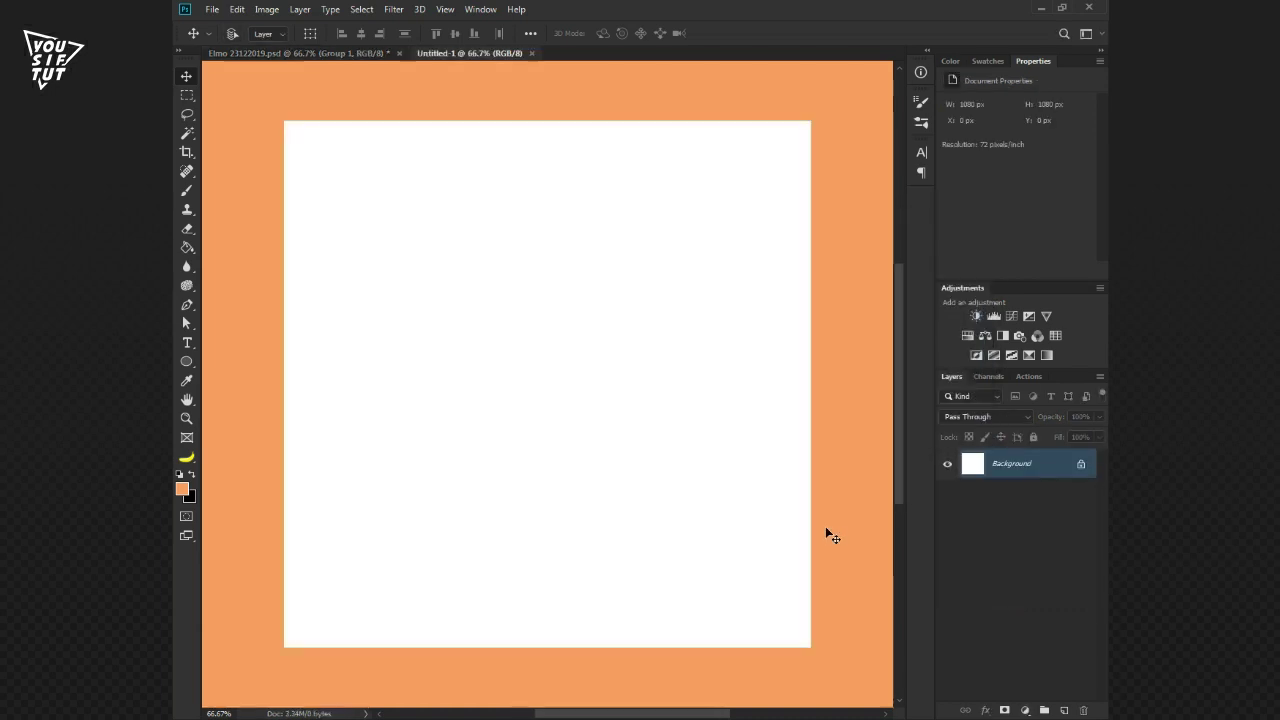
Drag the Elmo layers into the new document and scale them up to about 104%
{"action": "left_click", "coordinate": [346, 52]}
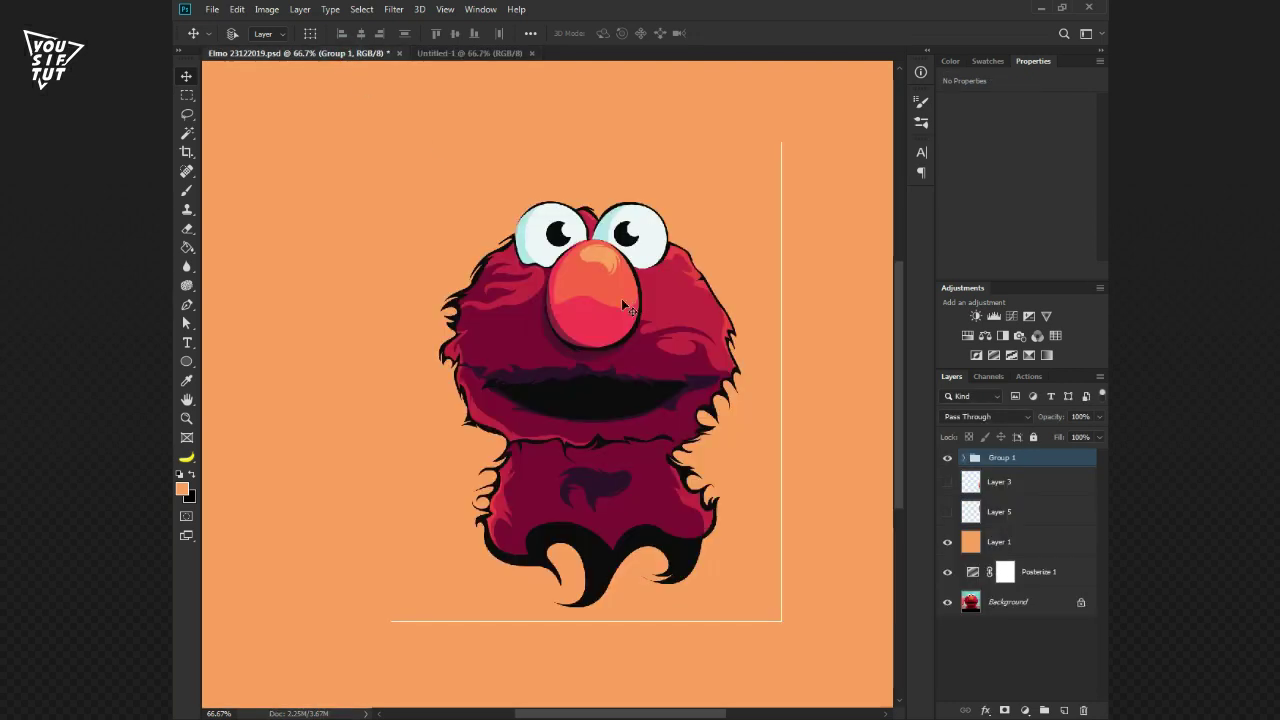
{"action": "left_click_drag", "start_coordinate": [645, 333], "coordinate": [621, 158]}
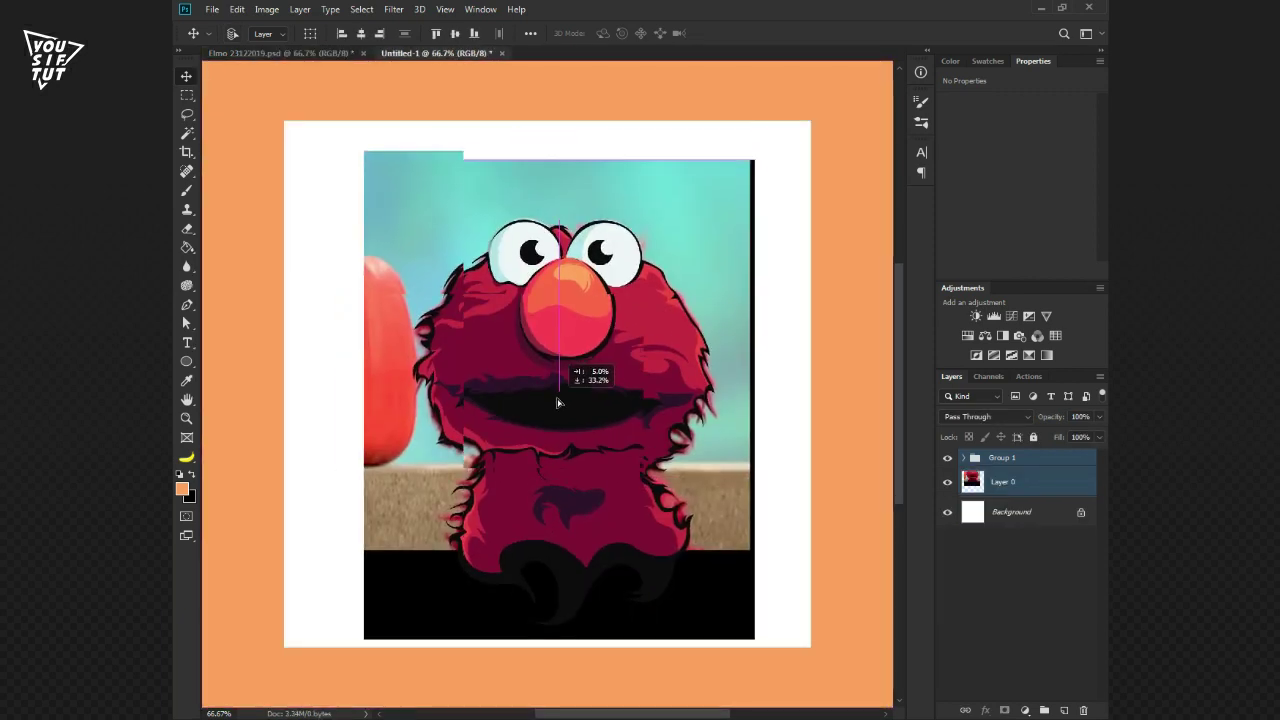
{"action": "left_click_drag", "start_coordinate": [621, 158], "coordinate": [759, 570]}
{"action": "key", "text": "ctrl+t"}
{"action": "left_click_drag", "start_coordinate": [755, 631], "coordinate": [762, 618]}
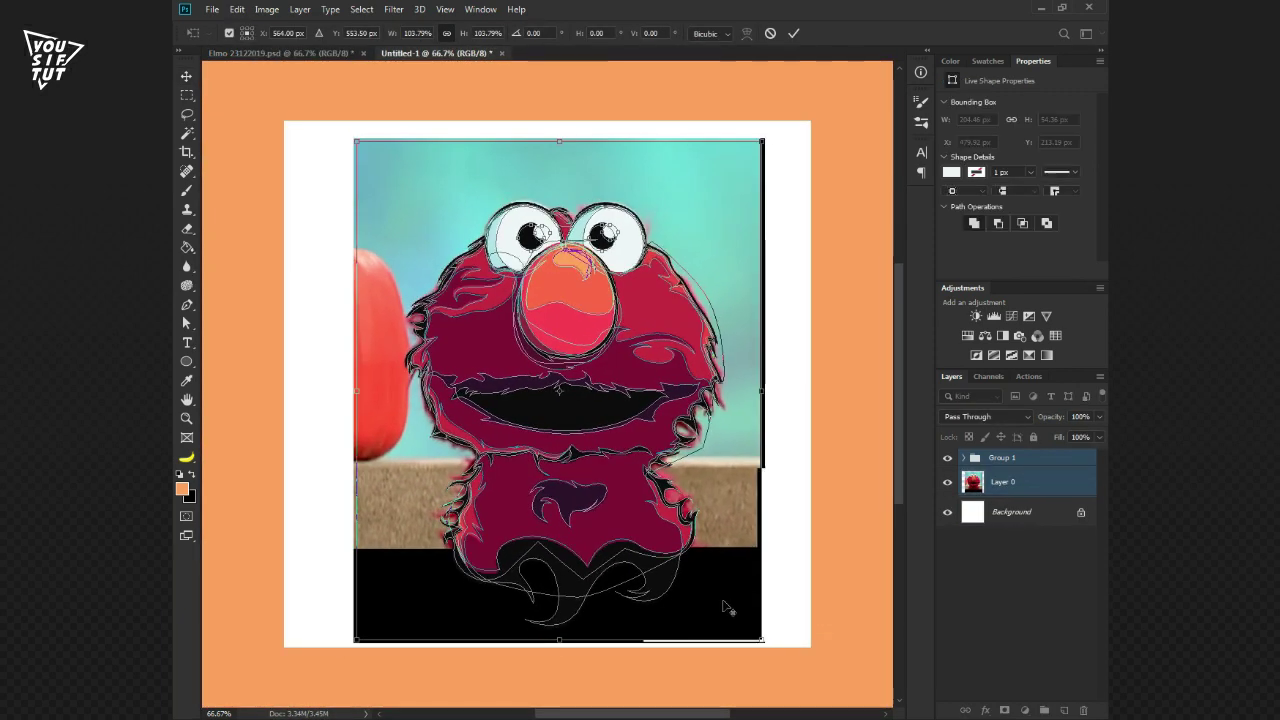
{"action": "key", "text": "Return"}
Fill the Background layer with dark purple and hide the reference photo layer
{"action": "key", "text": "g"}
{"action": "key", "text": "alt+bracketleft"}
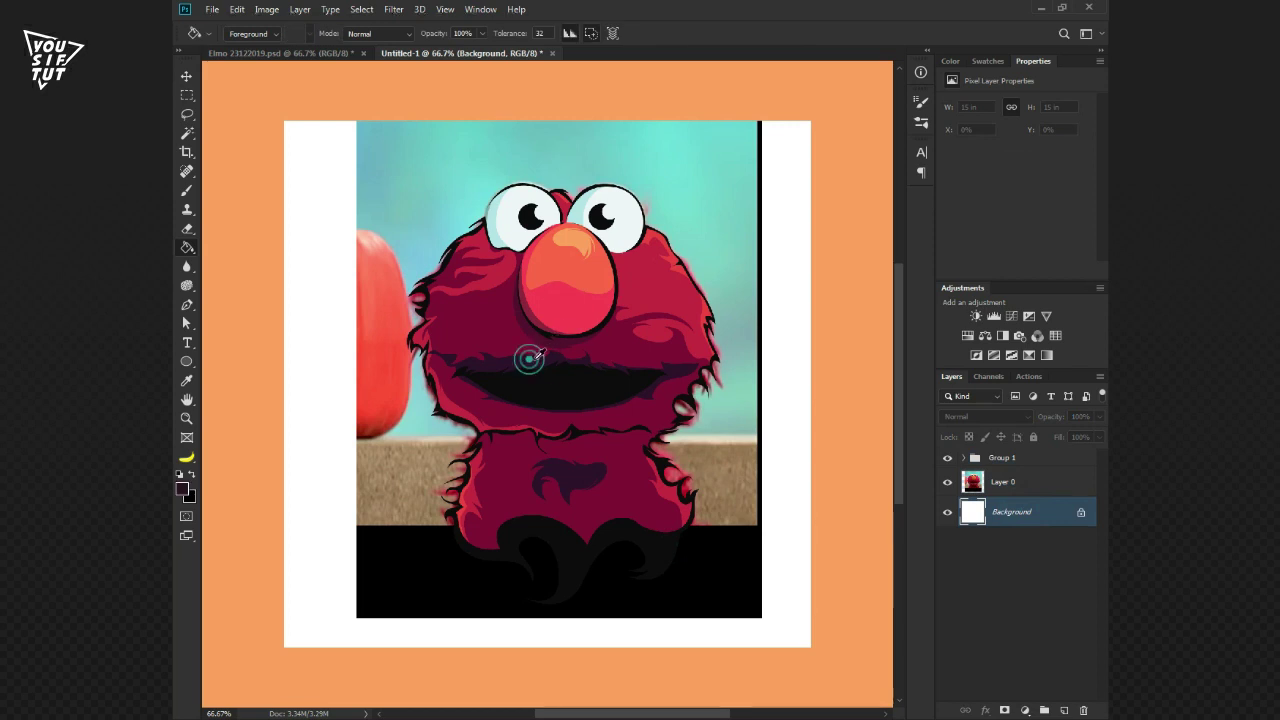
{"action": "key", "text": "alt+BackSpace"}
{"action": "left_click", "coordinate": [980, 486]}
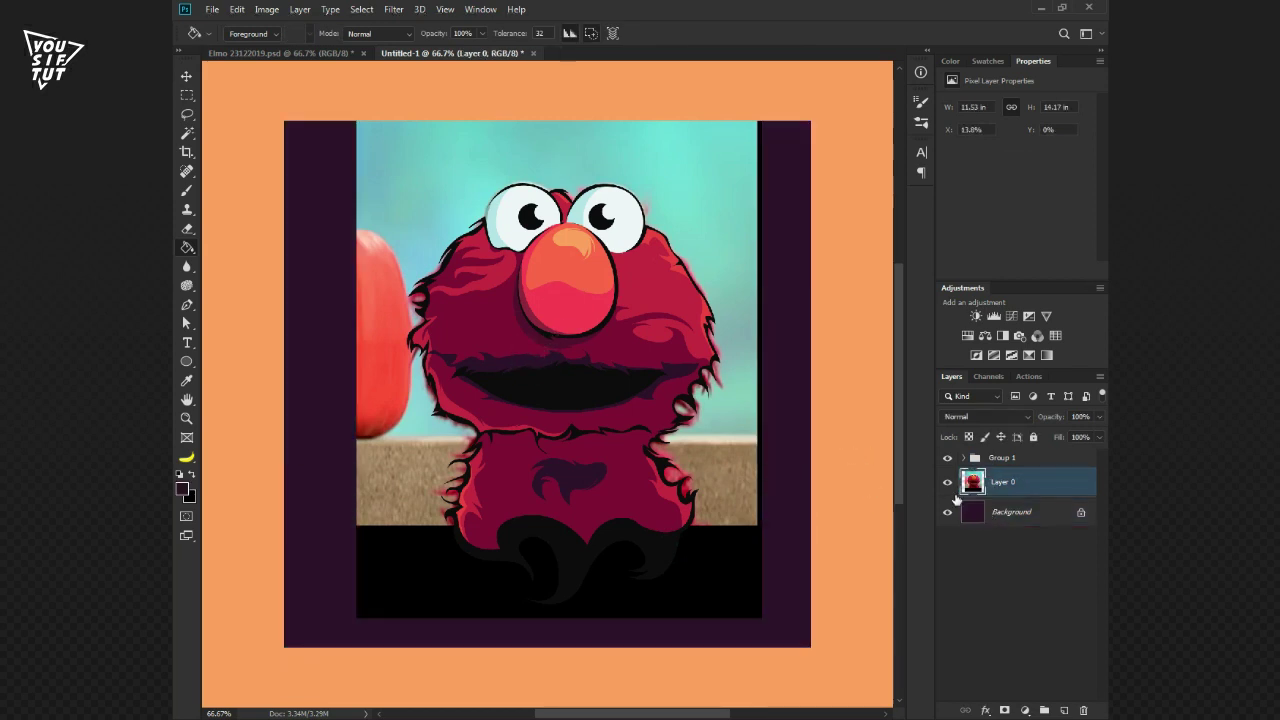
{"action": "left_click", "coordinate": [947, 482]}
Centre Group 1 horizontally and vertically on the canvas
{"action": "key", "text": "v"}
{"action": "left_click", "coordinate": [1002, 457]}
{"action": "left_click", "coordinate": [455, 34]}
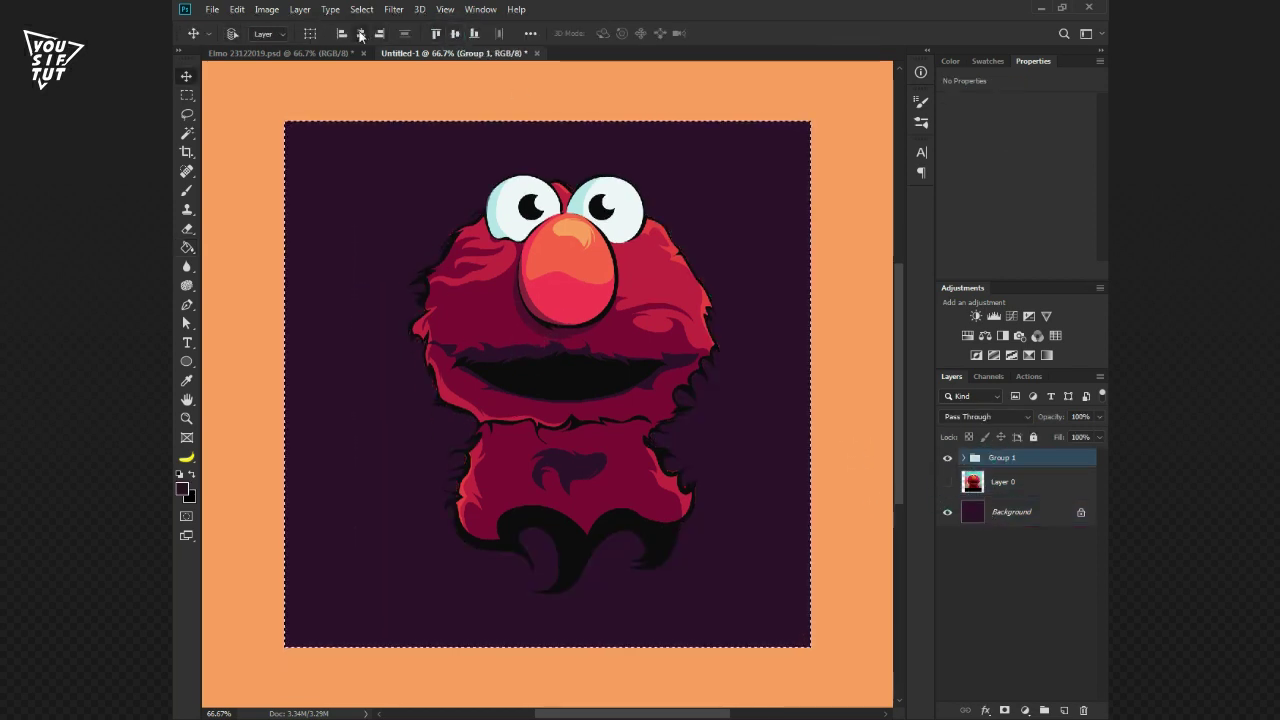
{"action": "left_click", "coordinate": [361, 33]}
{"action": "key", "text": "ctrl+d"}
{"action": "left_click", "coordinate": [1015, 512]}
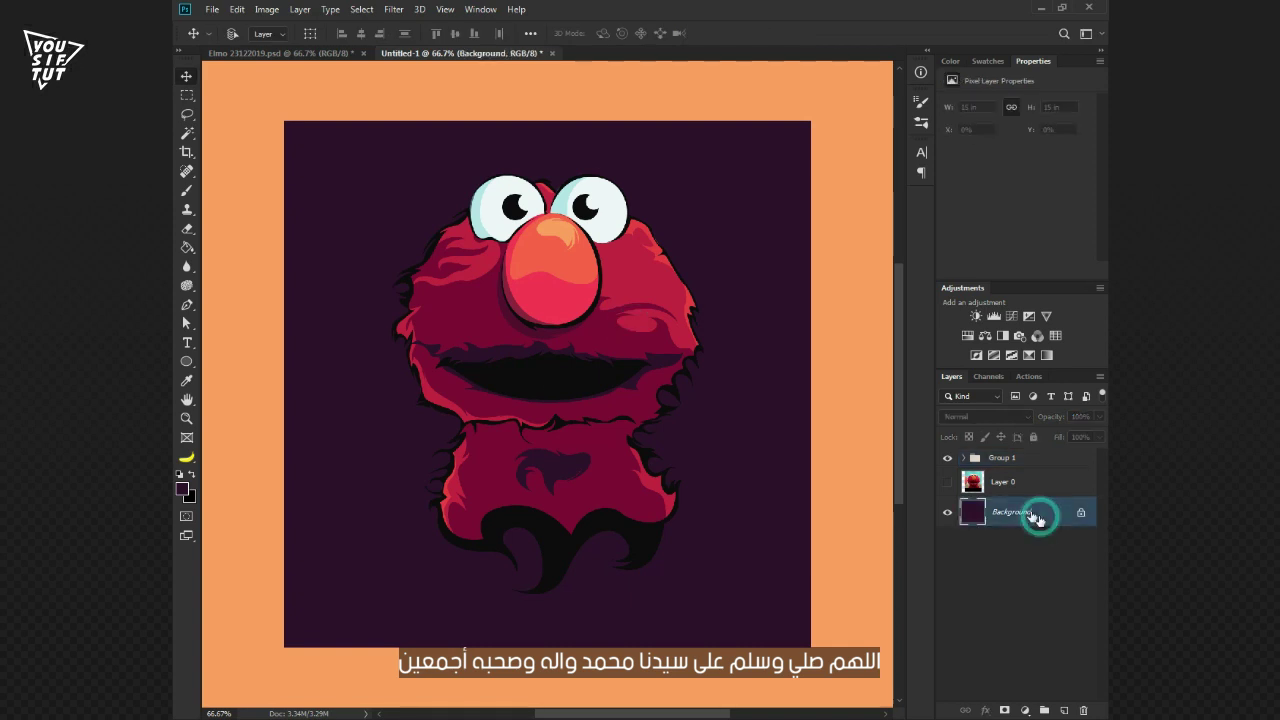
{"action": "right_click", "coordinate": [186, 361]}
{"action": "left_click", "coordinate": [255, 358]}
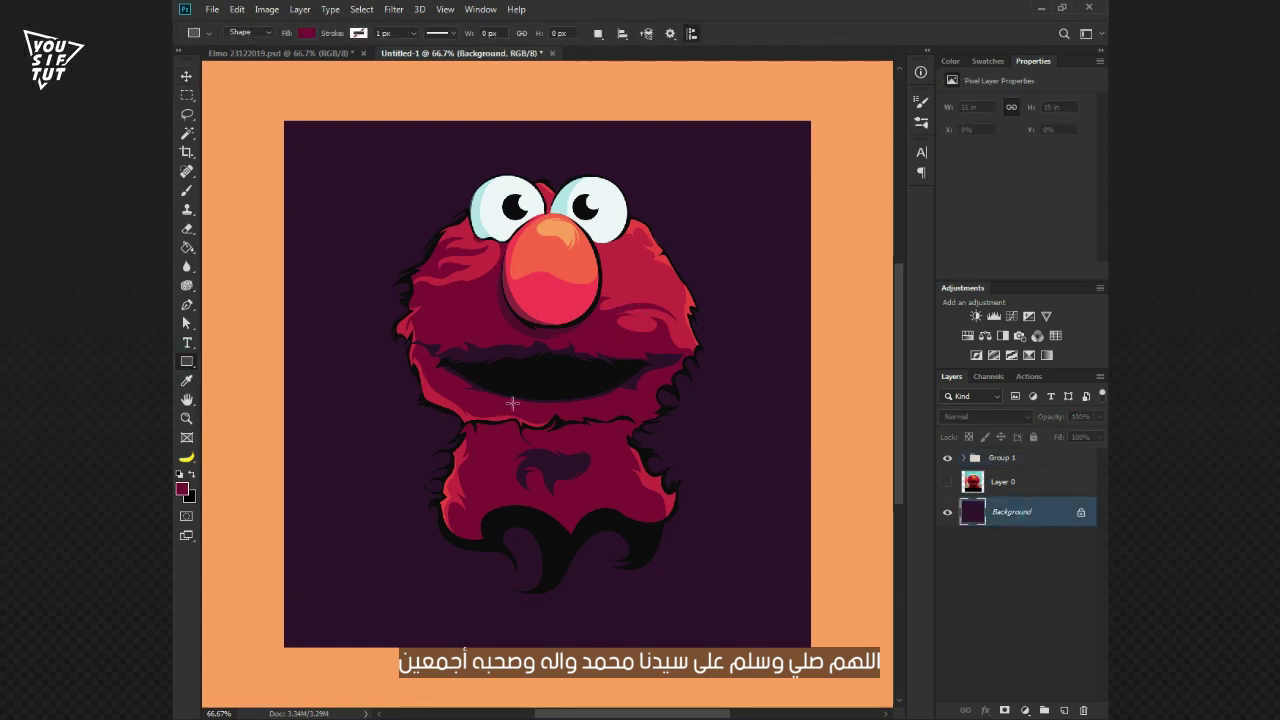
Draw a no-fill rectangle frame with an 18.53 px outline, centred across Elmo's middle
{"action": "left_click", "coordinate": [282, 339], "text": "alt"}
{"action": "left_click", "coordinate": [306, 33]}
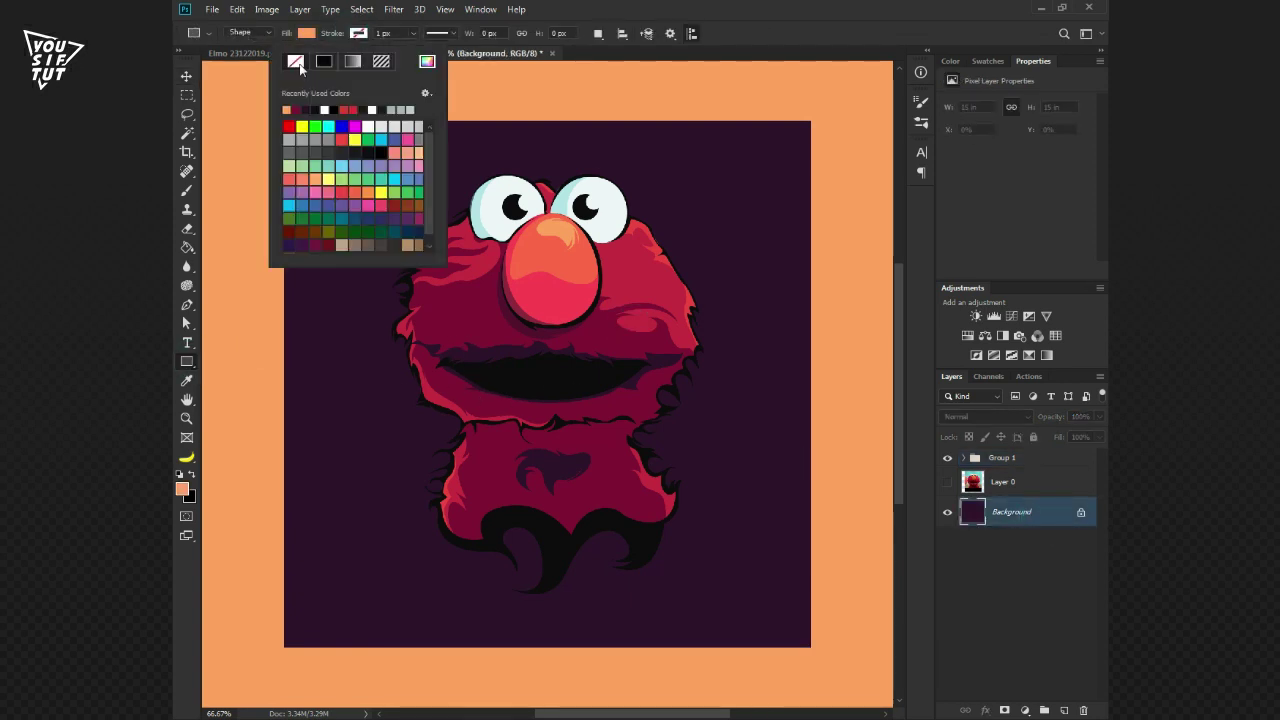
{"action": "left_click", "coordinate": [295, 61]}
{"action": "left_click_drag", "start_coordinate": [552, 335], "coordinate": [752, 467]}
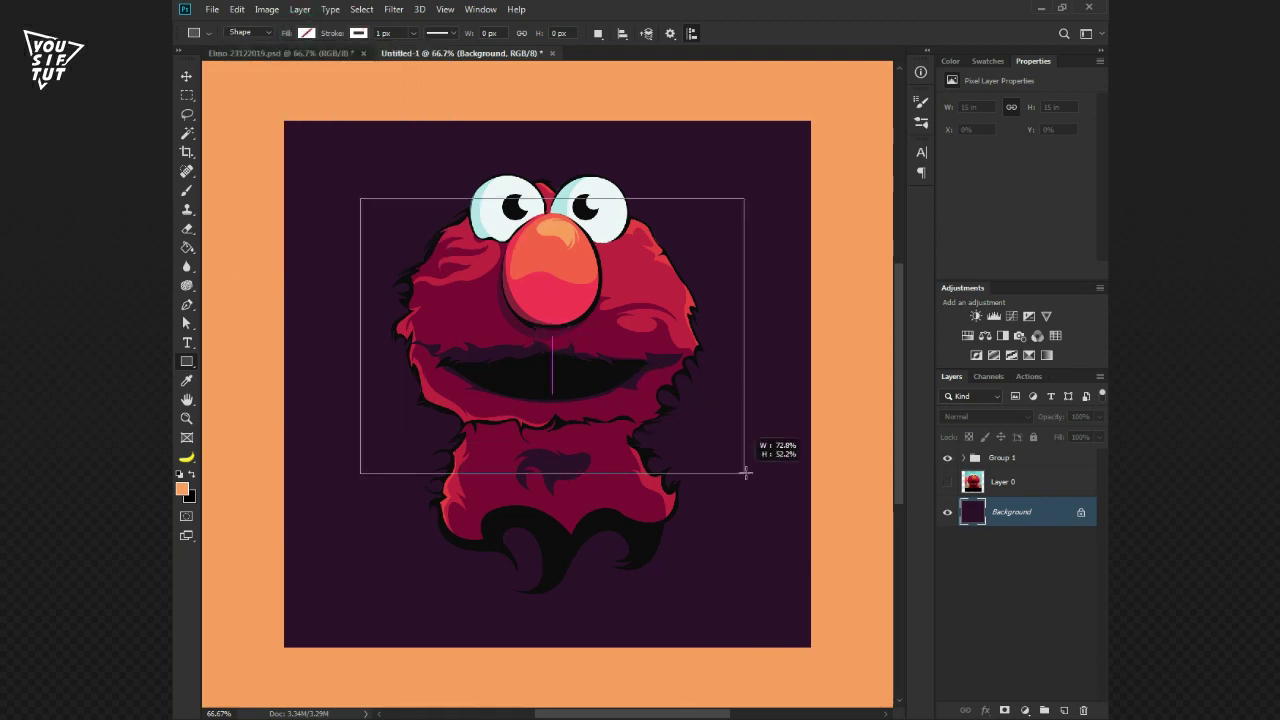
{"action": "key", "text": "a"}
{"action": "left_click_drag", "start_coordinate": [443, 40], "coordinate": [500, 40]}
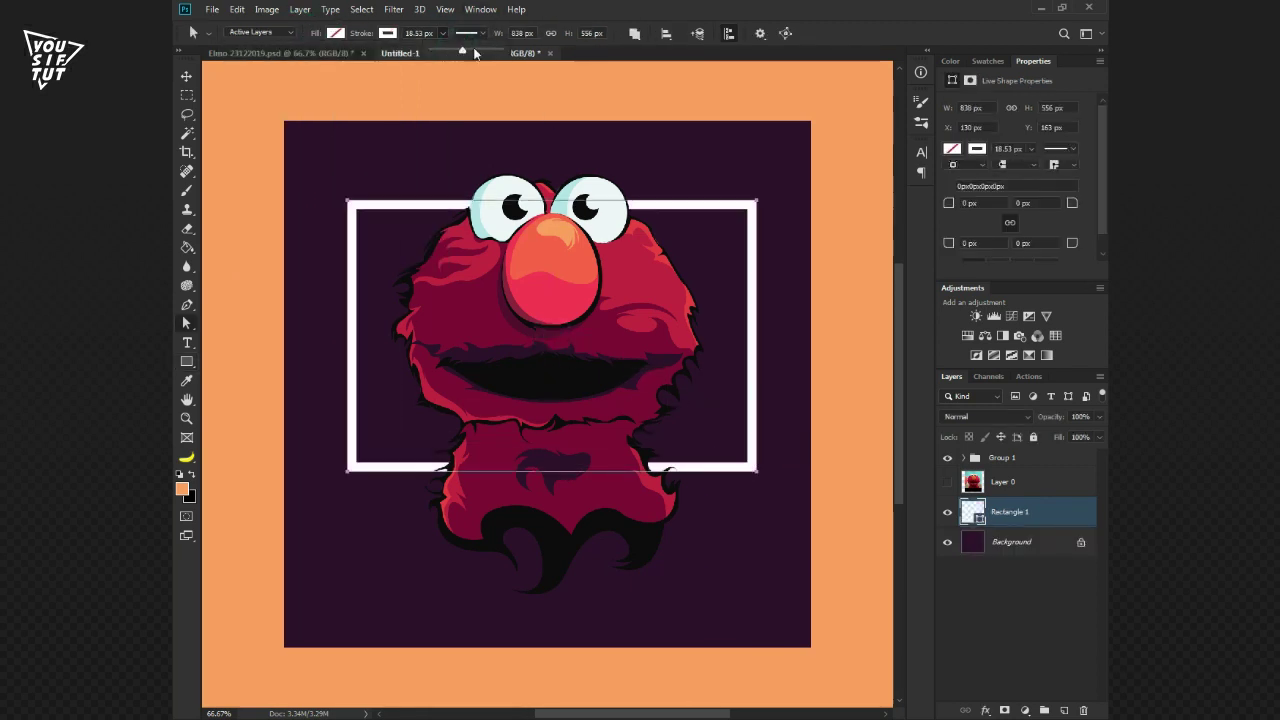
{"action": "key", "text": "v"}
{"action": "key", "text": "ctrl+a"}
{"action": "left_click", "coordinate": [360, 33]}
{"action": "key", "text": "ctrl+d"}
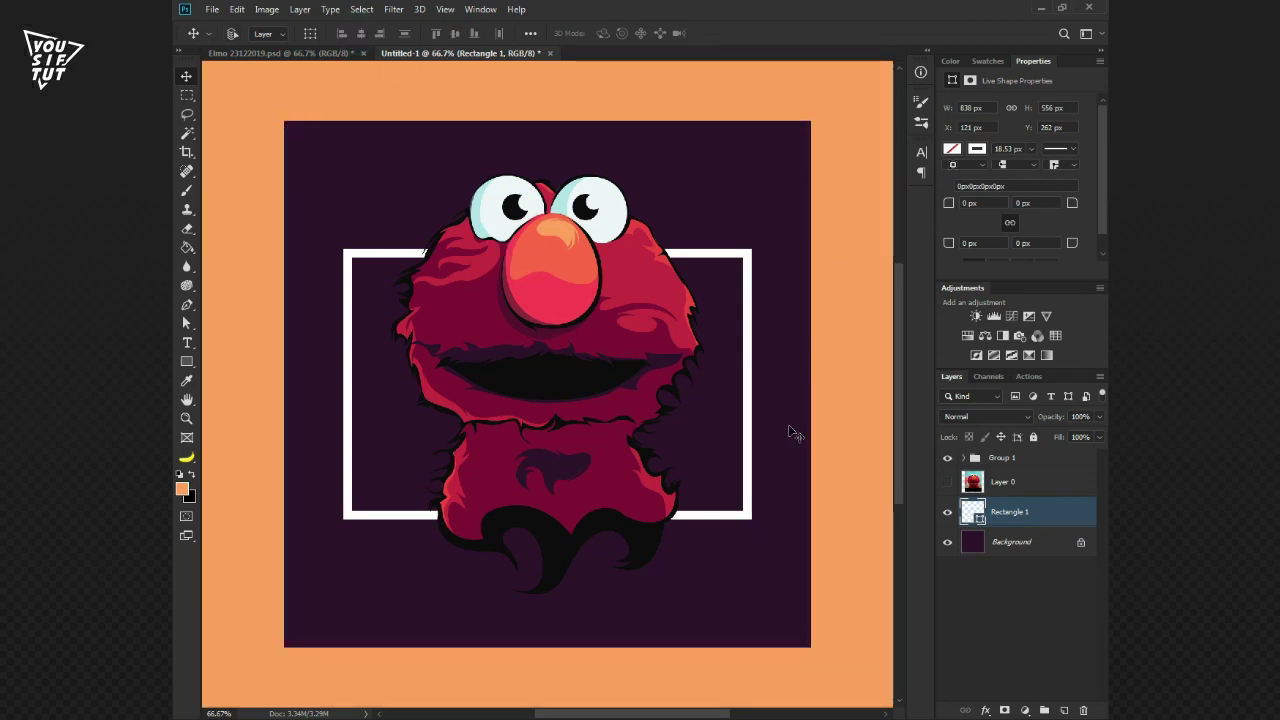
Rotate the frame 90° to stand upright and move it up behind Elmo's head
{"action": "key", "text": "ctrl+t"}
{"action": "left_click_drag", "start_coordinate": [775, 435], "coordinate": [765, 378]}
{"action": "key", "text": "Return"}
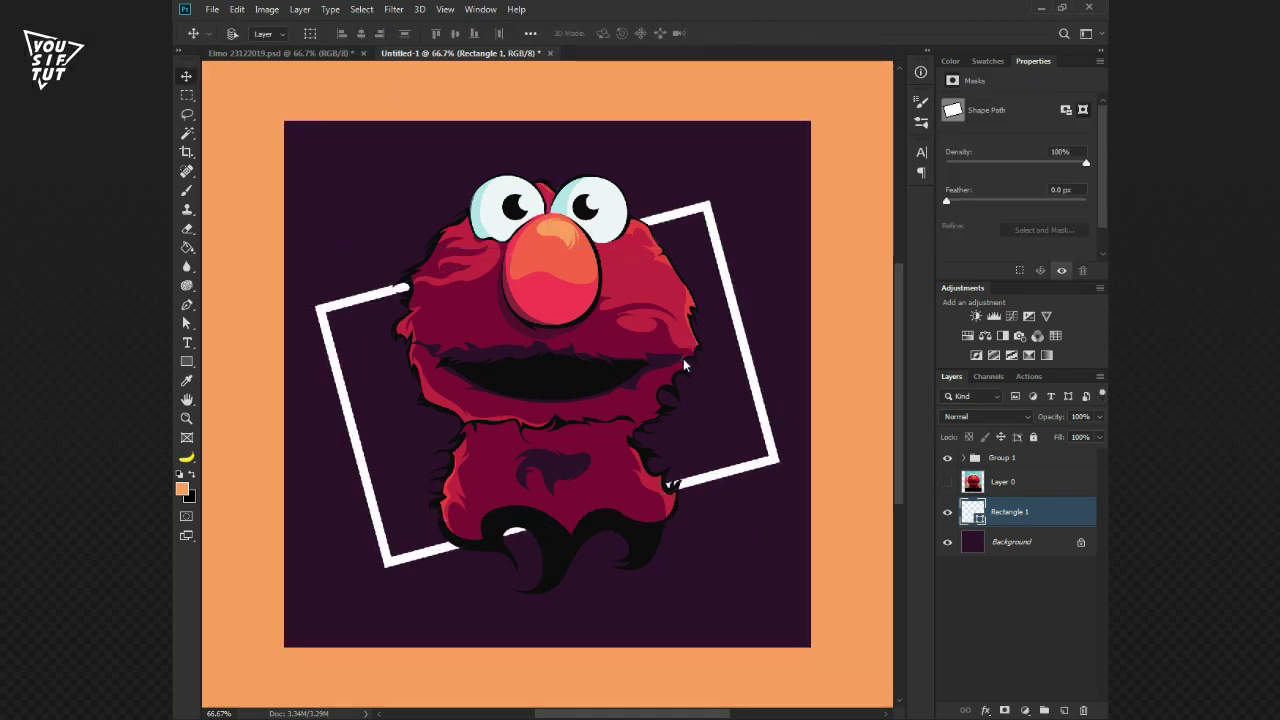
{"action": "key", "text": "ctrl+z"}
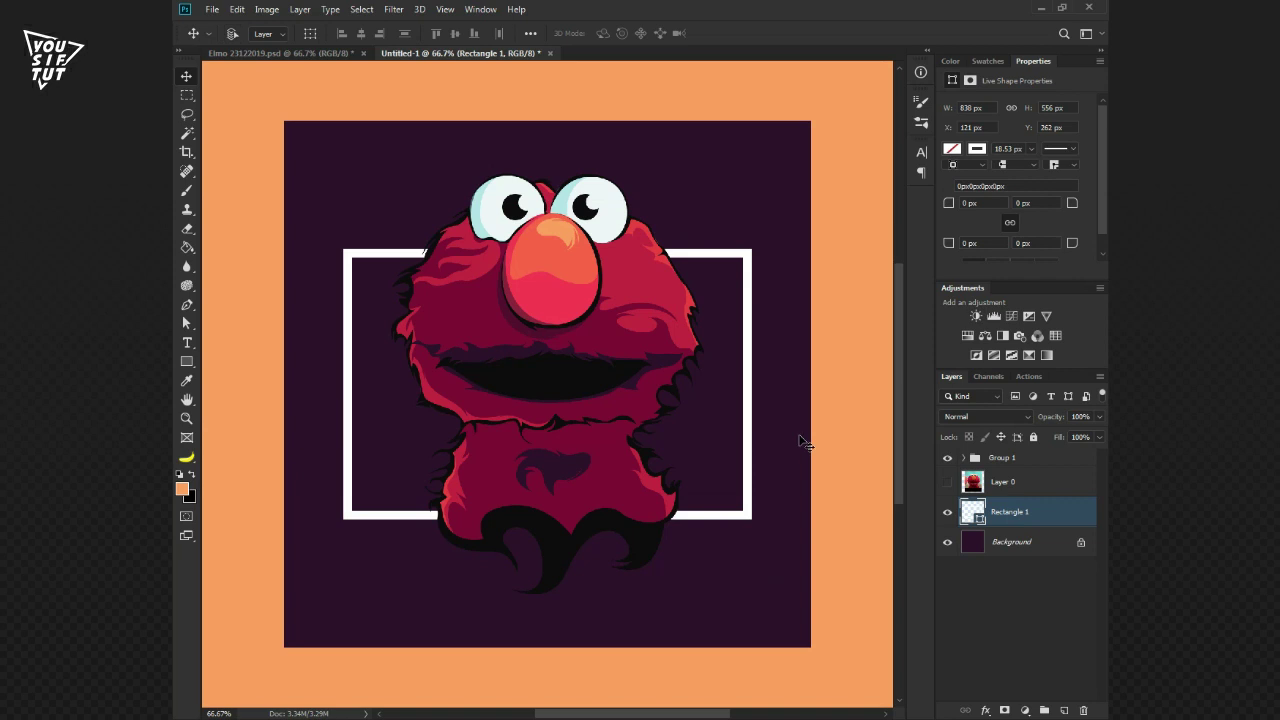
{"action": "key", "text": "ctrl+t"}
{"action": "left_click_drag", "start_coordinate": [800, 440], "coordinate": [603, 150]}
{"action": "key", "text": "Return"}
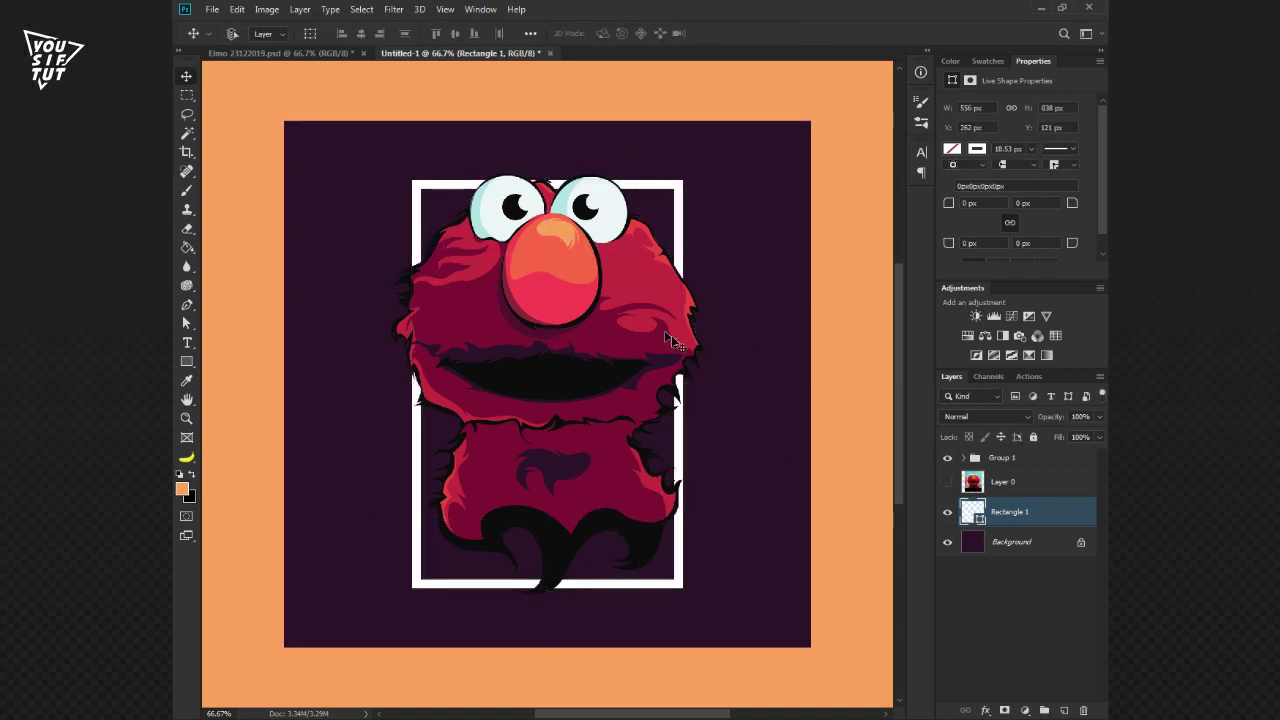
{"action": "left_click_drag", "start_coordinate": [693, 350], "coordinate": [698, 358]}
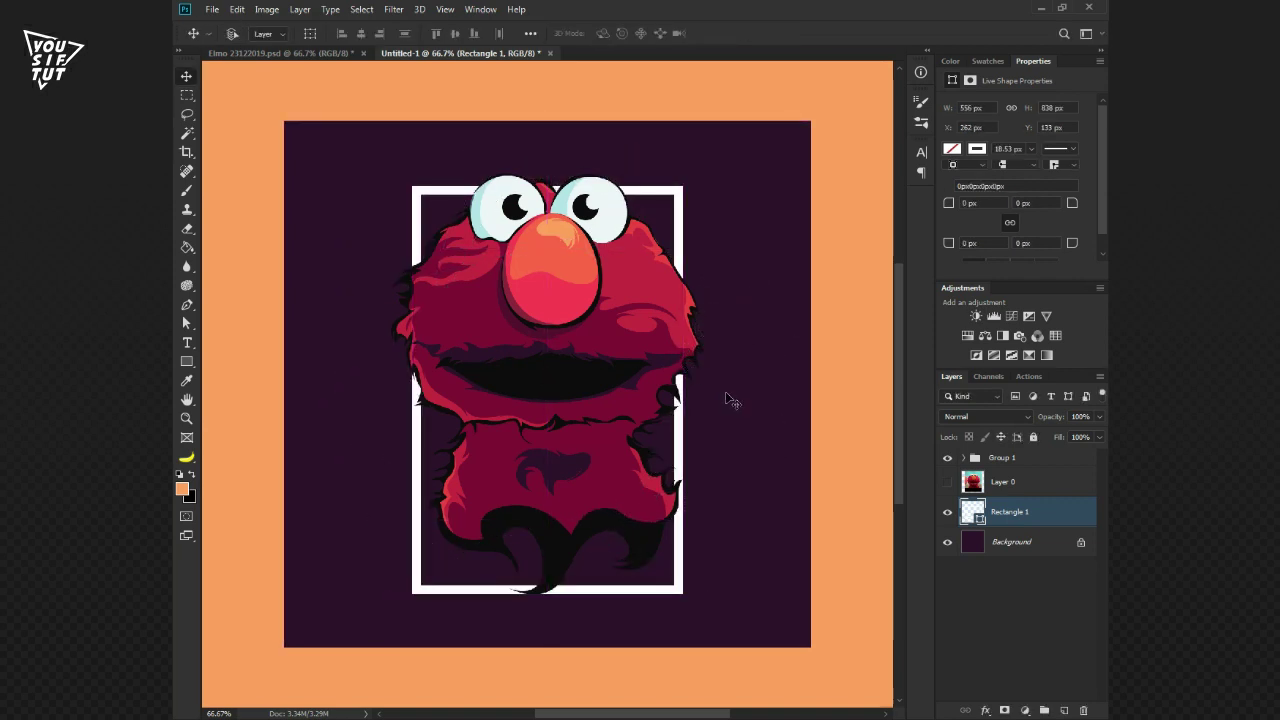
{"action": "left_click_drag", "start_coordinate": [637, 413], "coordinate": [620, 375]}
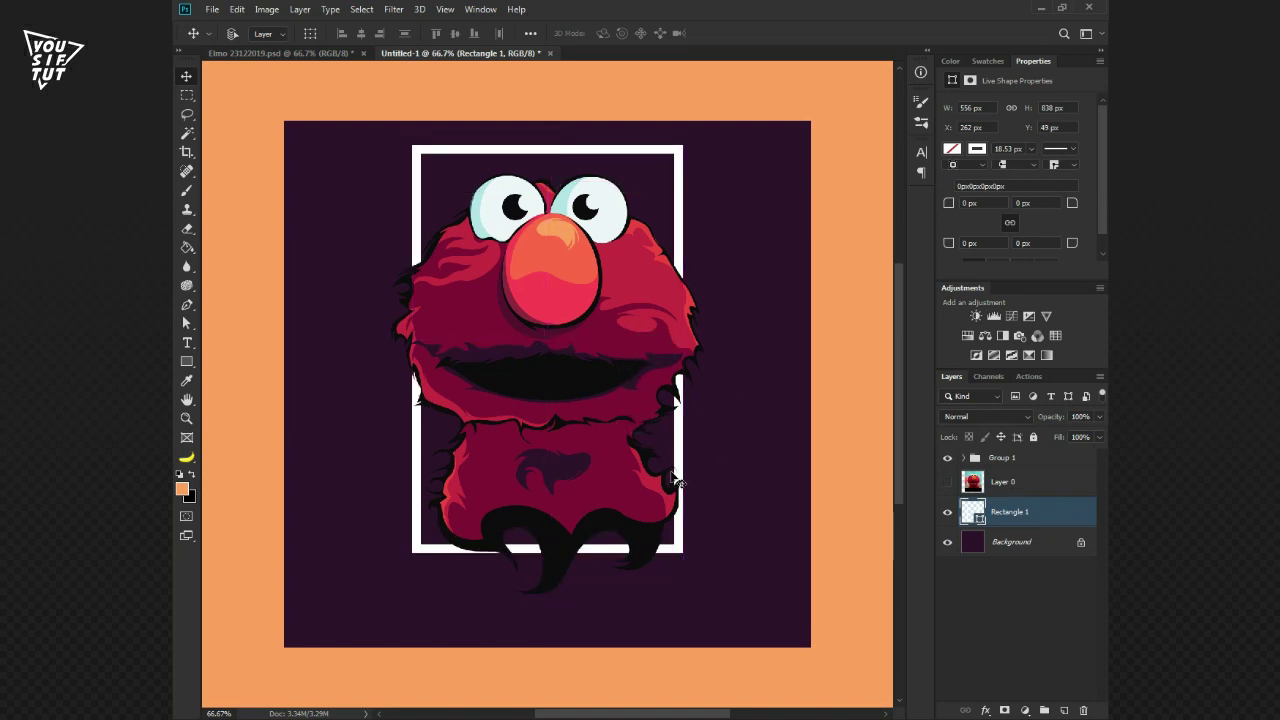
Pull the frame's bottom edge up, shift Elmo and the frame down, and add a frame layer mask
{"action": "key", "text": "a"}
{"action": "left_click_drag", "start_coordinate": [450, 548], "coordinate": [457, 508]}
{"action": "key", "text": "v"}
{"action": "left_click", "coordinate": [1000, 460], "text": "shift"}
{"action": "left_click_drag", "start_coordinate": [642, 348], "coordinate": [642, 371]}
{"action": "left_click", "coordinate": [1010, 511]}
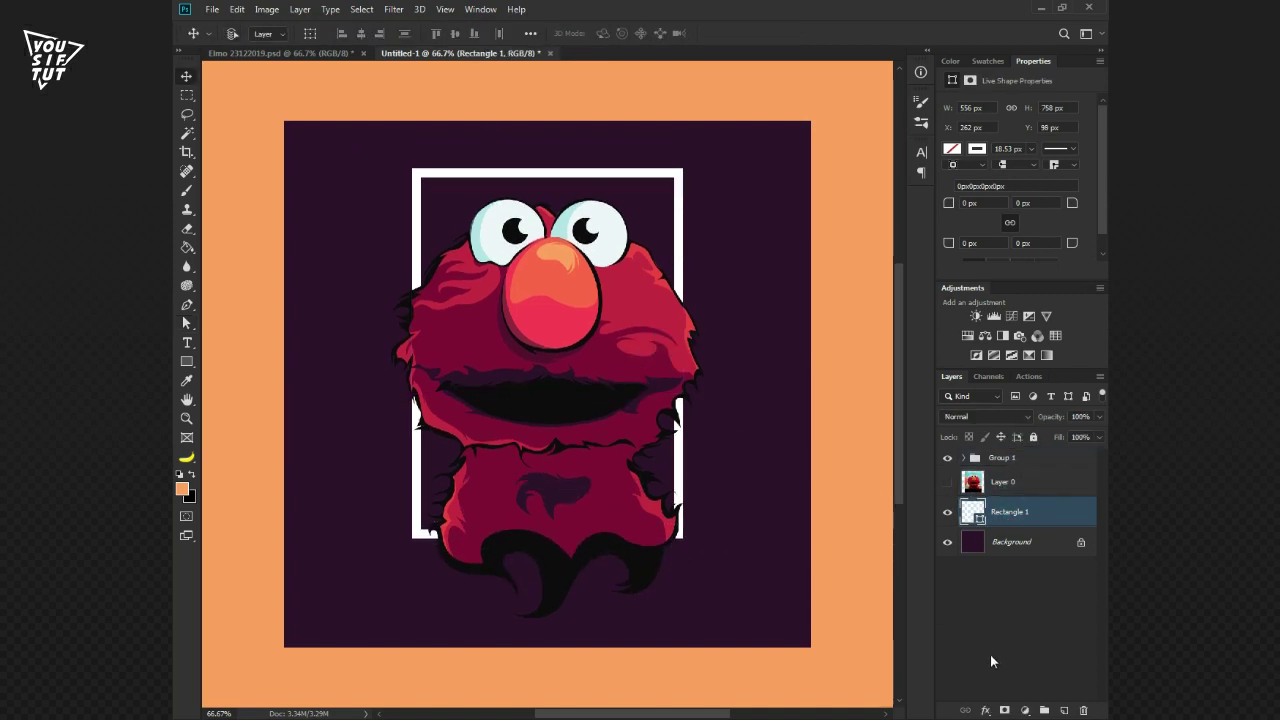
{"action": "left_click", "coordinate": [1004, 711]}
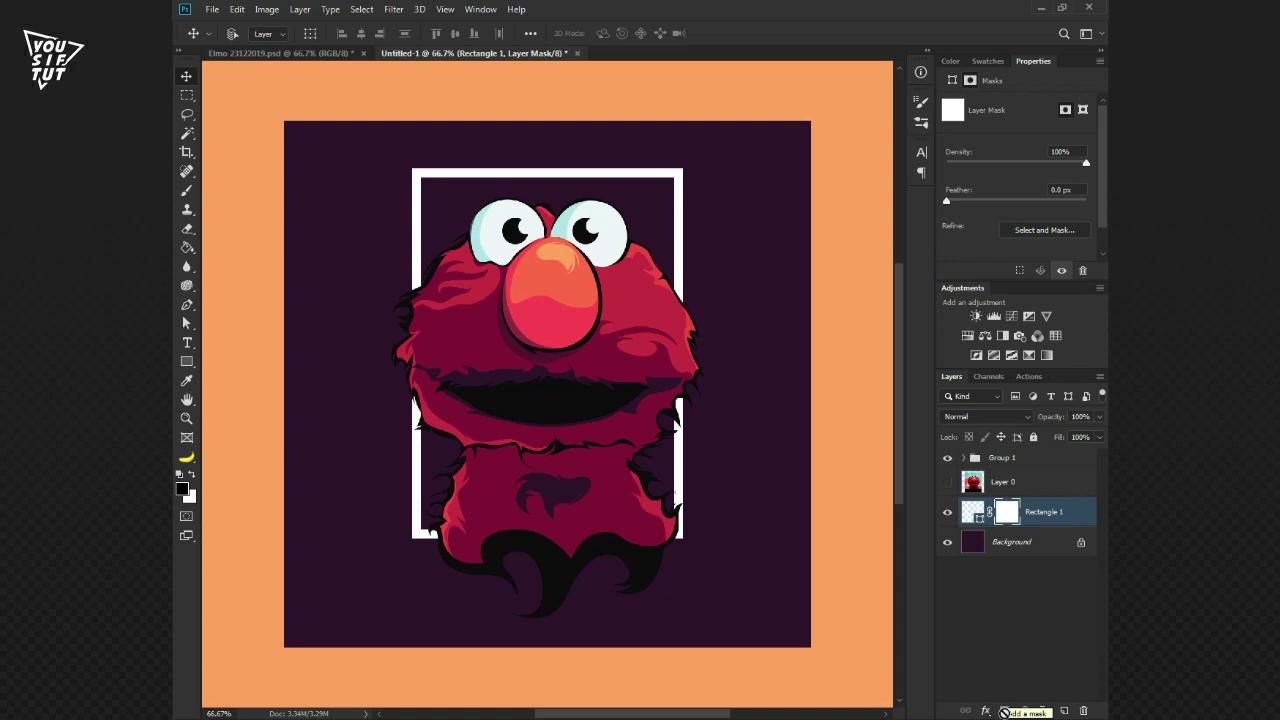
Lasso the area around Elmo's lower body and fill it in the frame's mask
{"action": "key", "text": "l"}
{"action": "left_click_drag", "start_coordinate": [393, 352], "coordinate": [364, 485]}
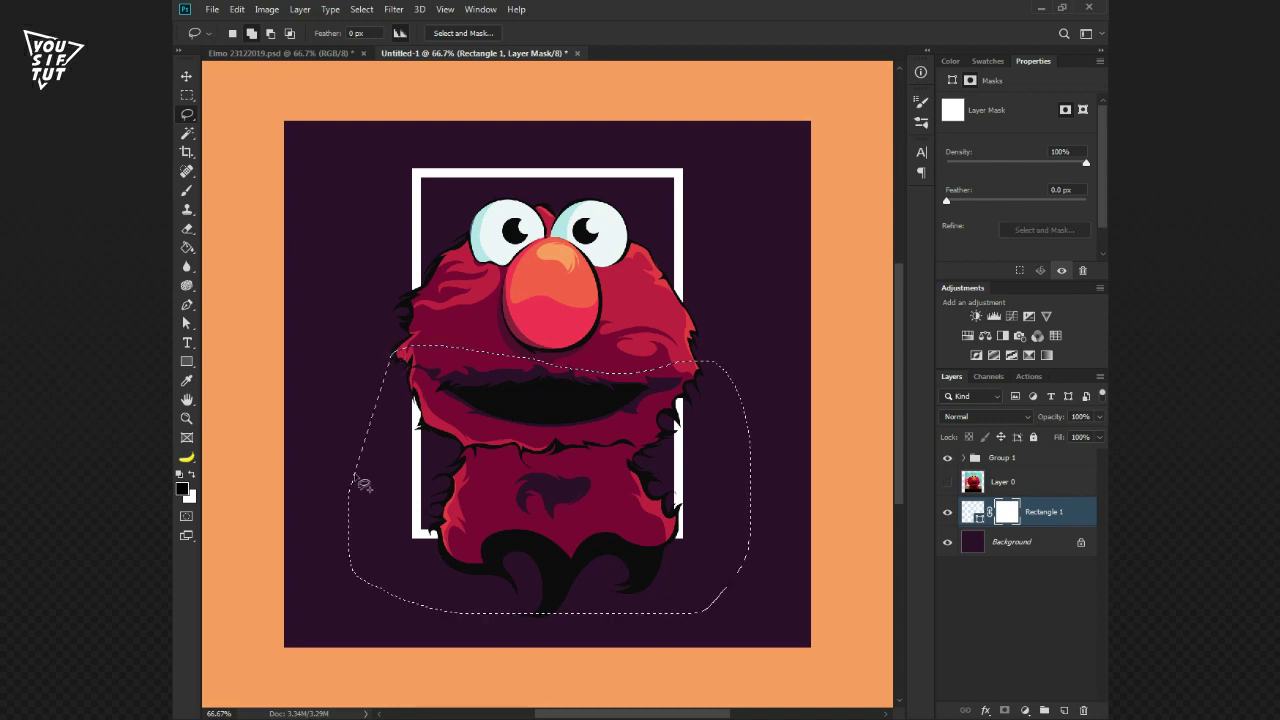
{"action": "key", "text": "alt+BackSpace"}
{"action": "key", "text": "ctrl+d"}
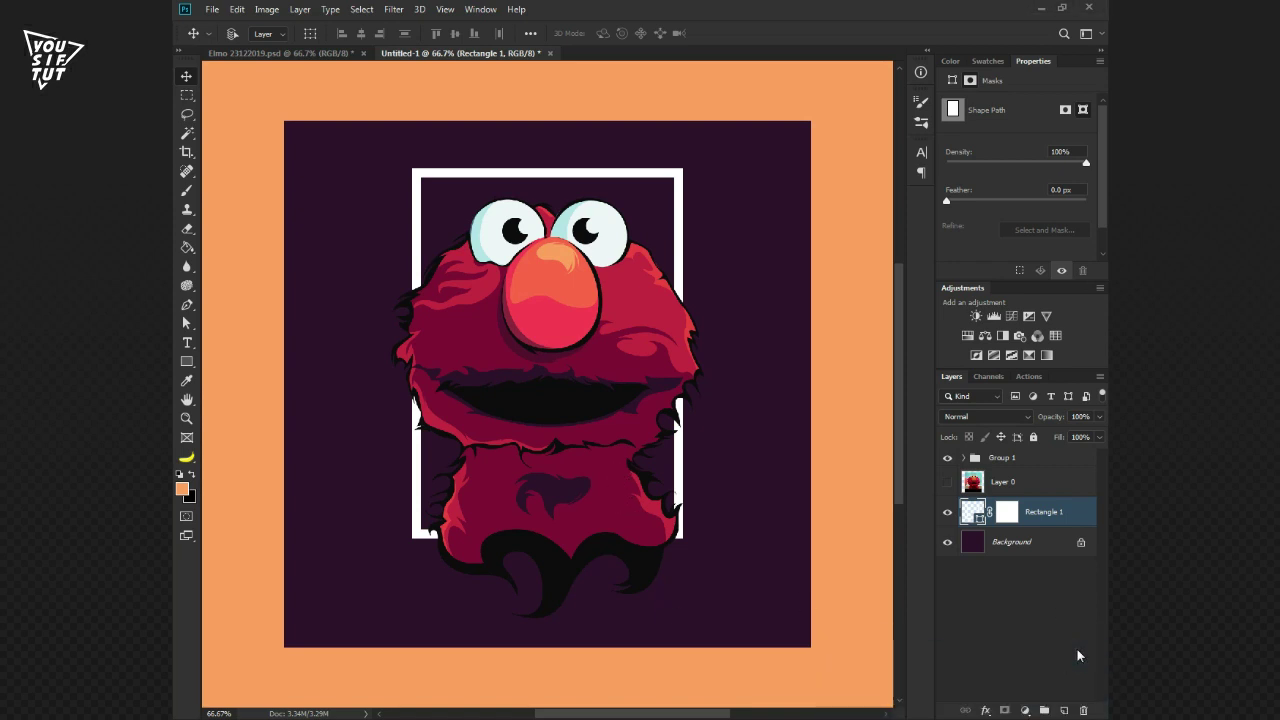
Add Layer 1, load the frame as a selection, and set up a white brush
{"action": "left_click", "coordinate": [1065, 711]}
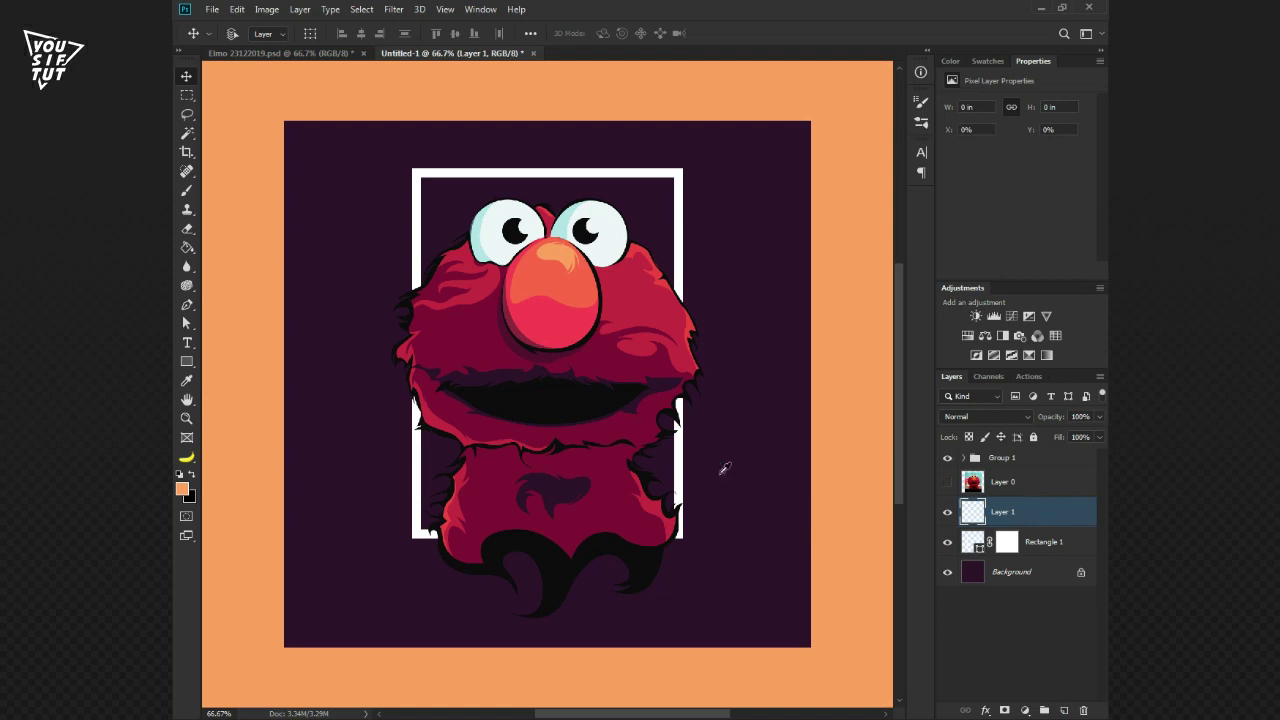
{"action": "key", "text": "d"}
{"action": "left_click", "coordinate": [975, 543], "text": "ctrl"}
{"action": "key", "text": "b"}
{"action": "key", "text": "x"}
{"action": "key", "text": "bracketleft"}
{"action": "key", "text": "bracketleft"}
{"action": "key", "text": "bracketleft"}
Paint soft white light inside the frame around Elmo's lower sides
{"action": "left_click", "coordinate": [552, 470]}
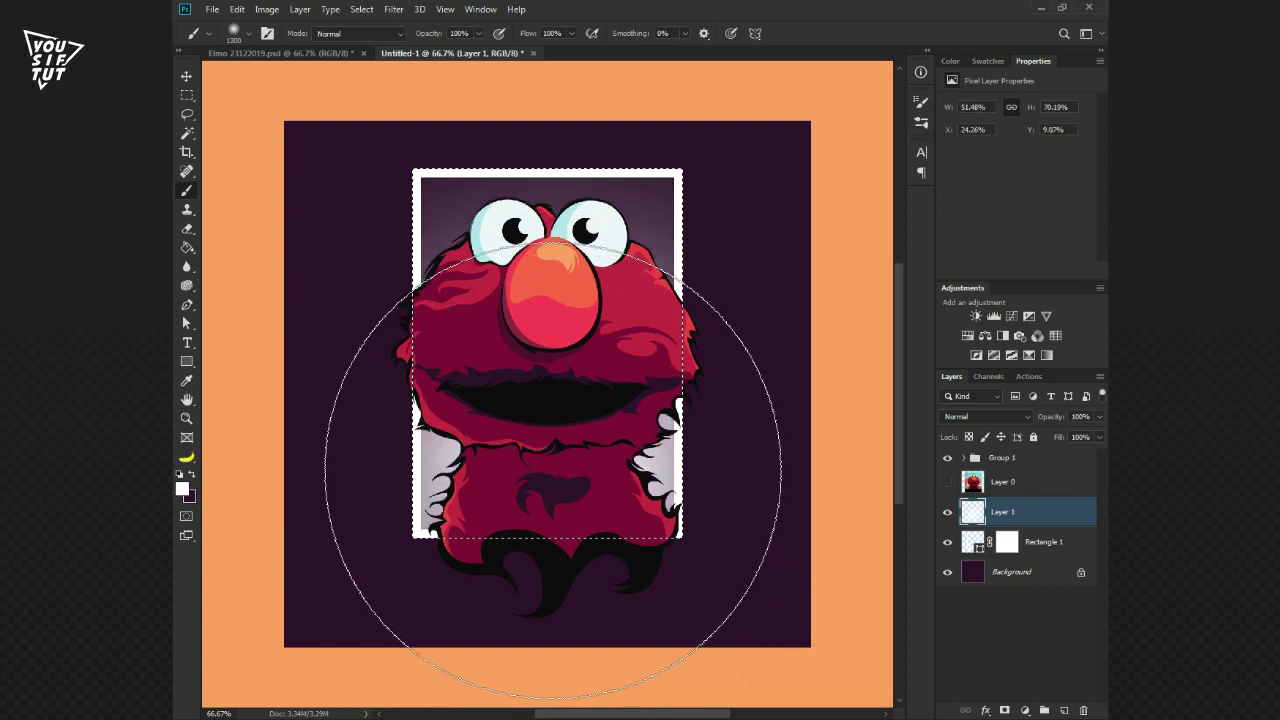
{"action": "key", "text": "ctrl+z"}
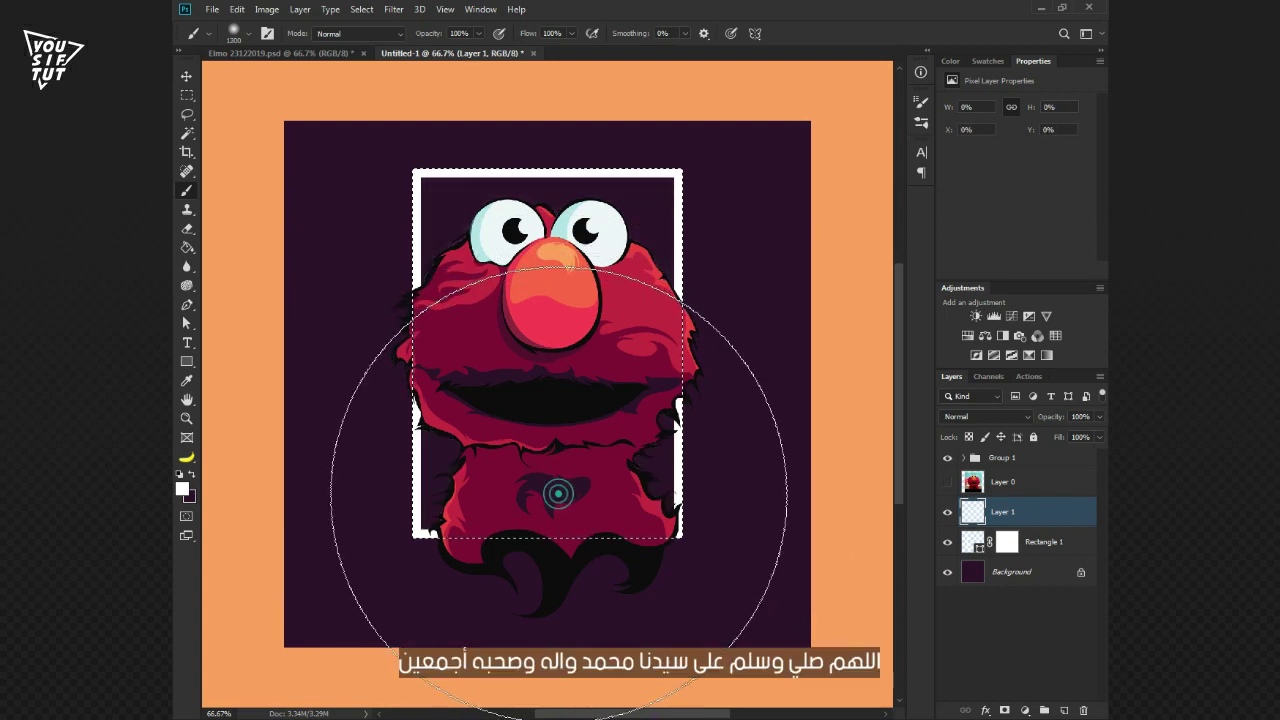
{"action": "key", "text": "bracketleft"}
{"action": "key", "text": "bracketleft"}
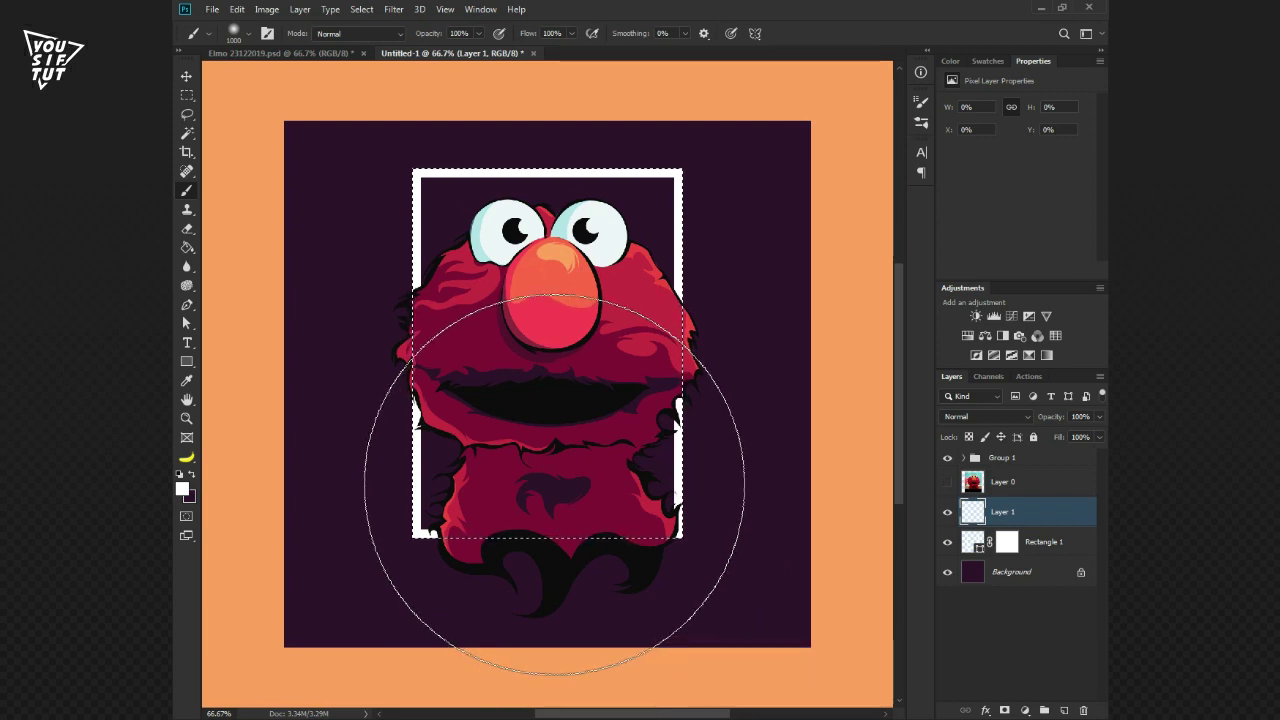
{"action": "left_click", "coordinate": [554, 484]}
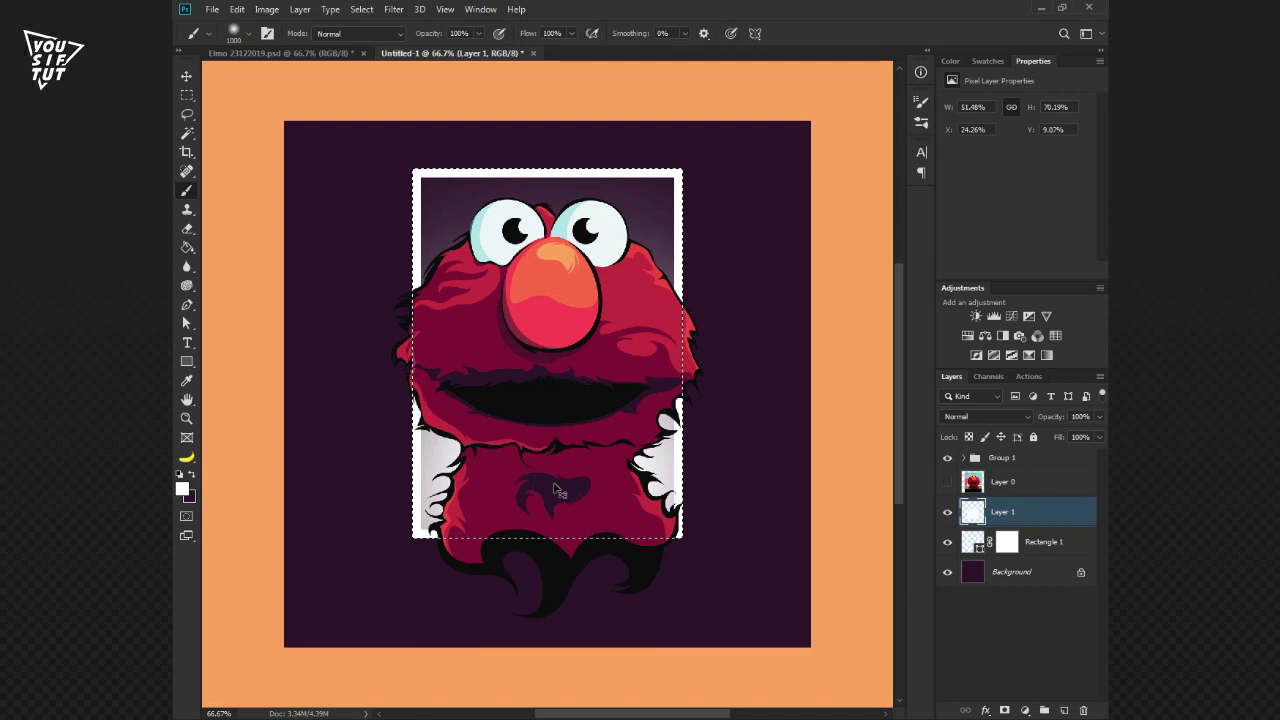
{"action": "key", "text": "v"}
{"action": "left_click", "coordinate": [361, 9]}
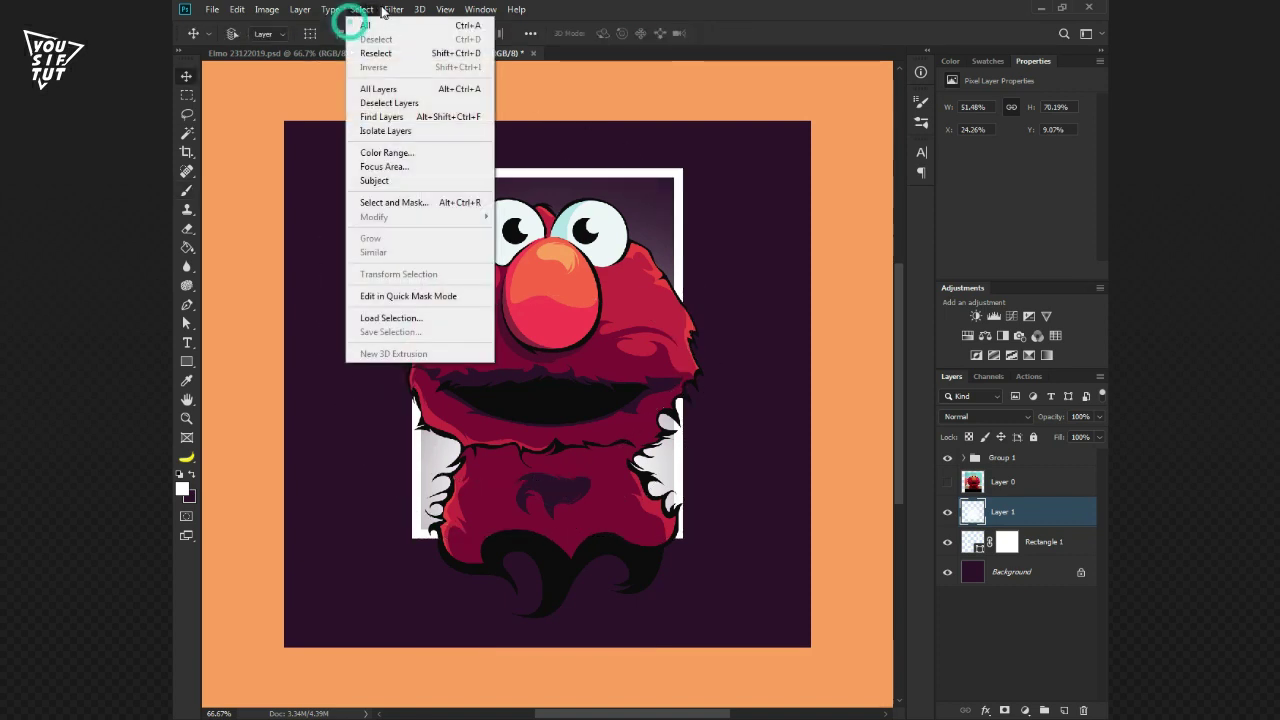
Apply the Halftone Pattern filter to Layer 1 and move it below the frame layer
{"action": "left_click", "coordinate": [420, 69]}
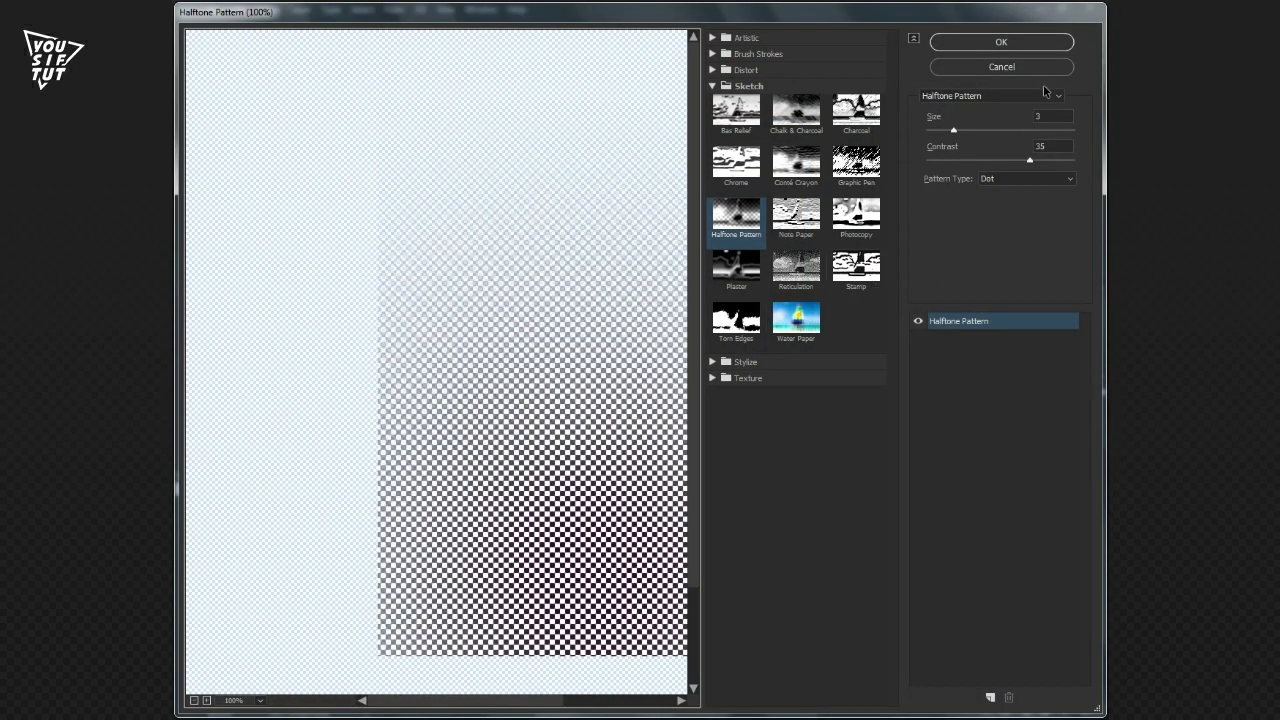
{"action": "left_click", "coordinate": [1035, 42]}
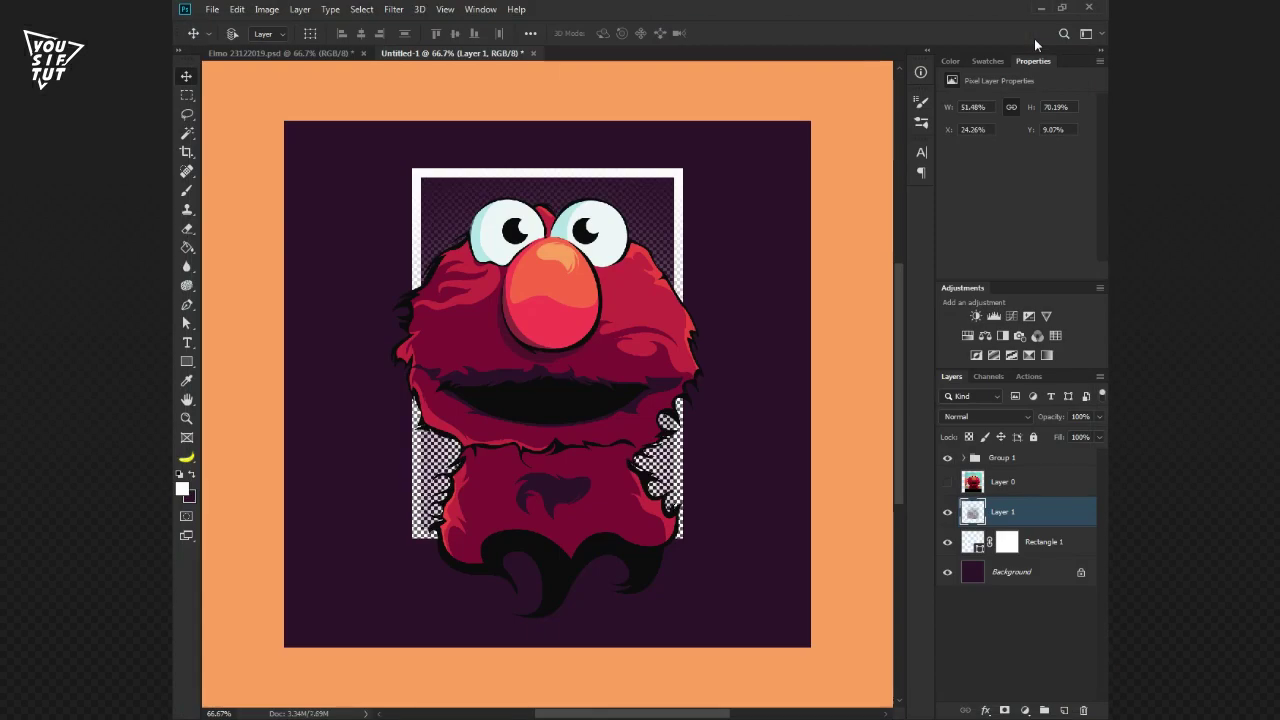
{"action": "left_click_drag", "start_coordinate": [1045, 512], "coordinate": [1028, 548]}
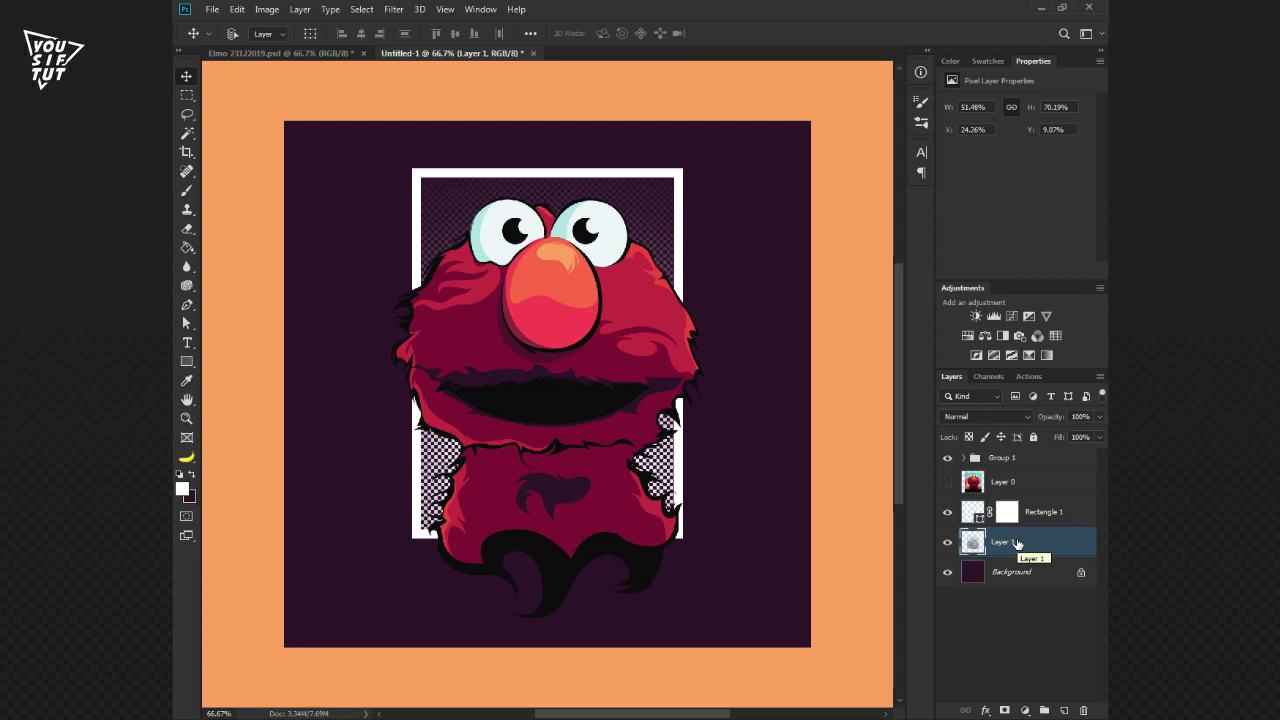
Clear Layer 1, repaint soft light inside the frame, and reapply the halftone filter
{"action": "key", "text": "ctrl+a"}
{"action": "key", "text": "Delete"}
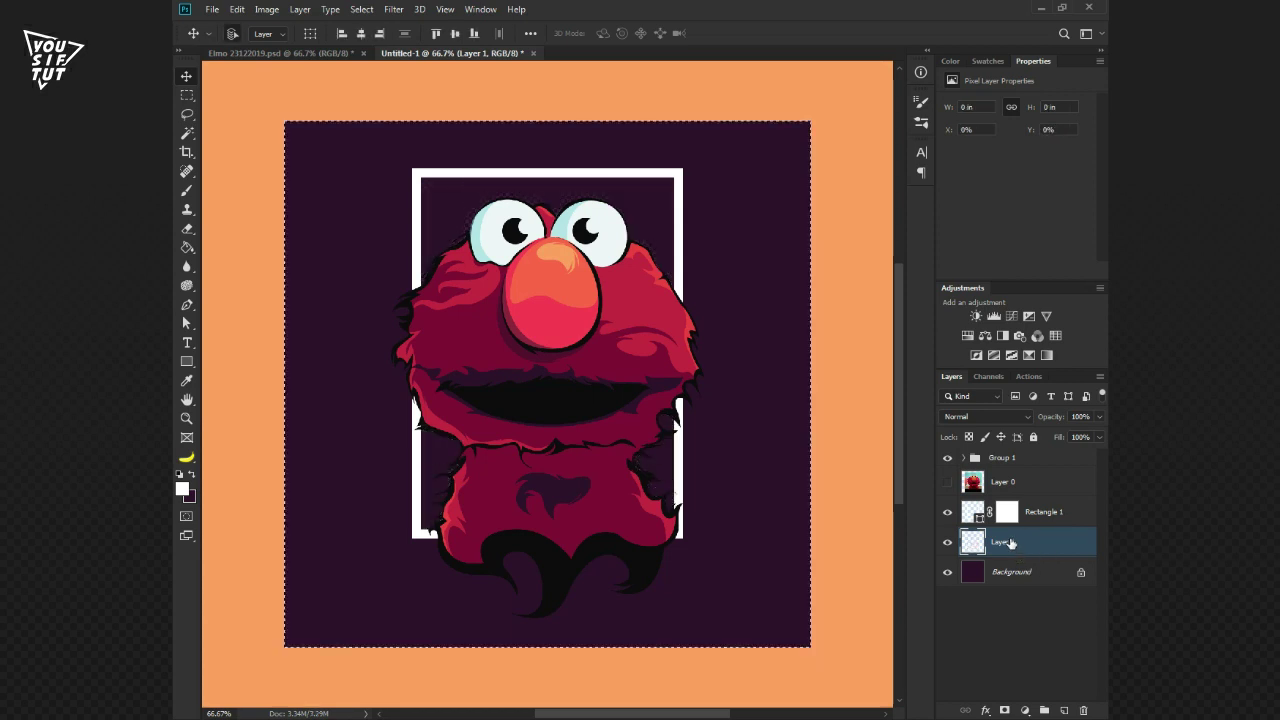
{"action": "left_click", "coordinate": [973, 512], "text": "ctrl"}
{"action": "key", "text": "b"}
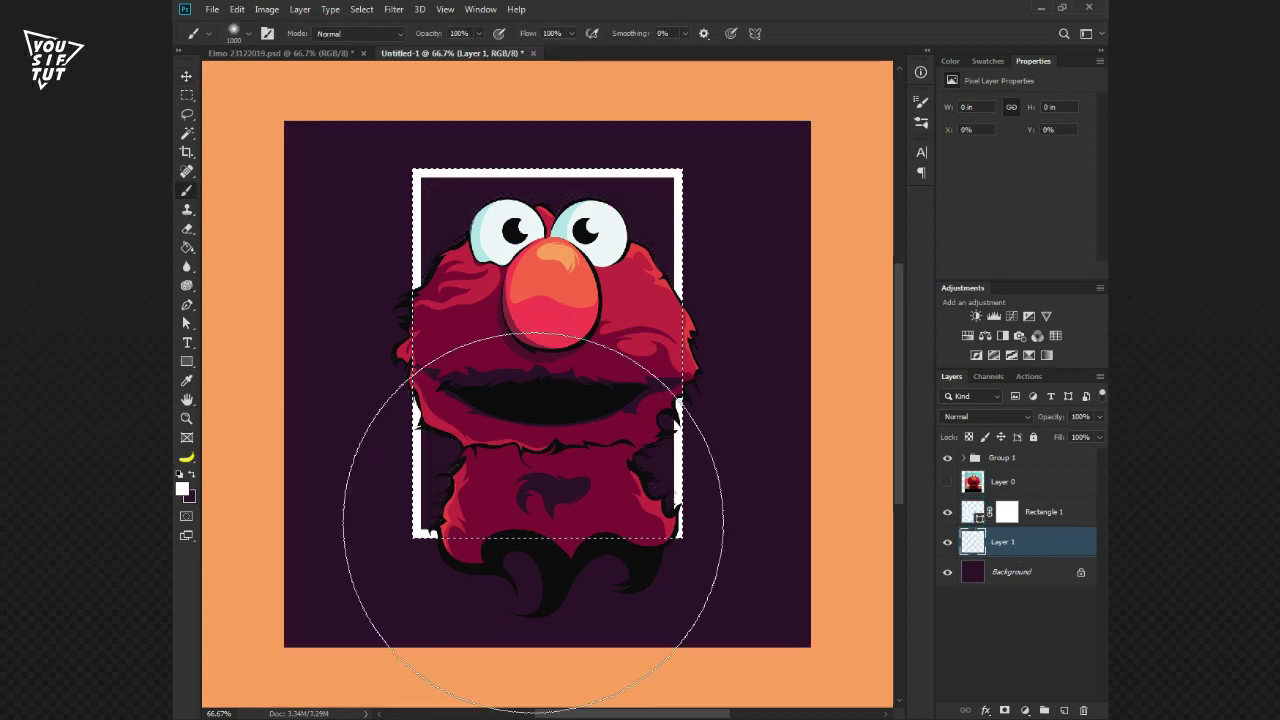
{"action": "left_click_drag", "start_coordinate": [543, 463], "coordinate": [553, 463]}
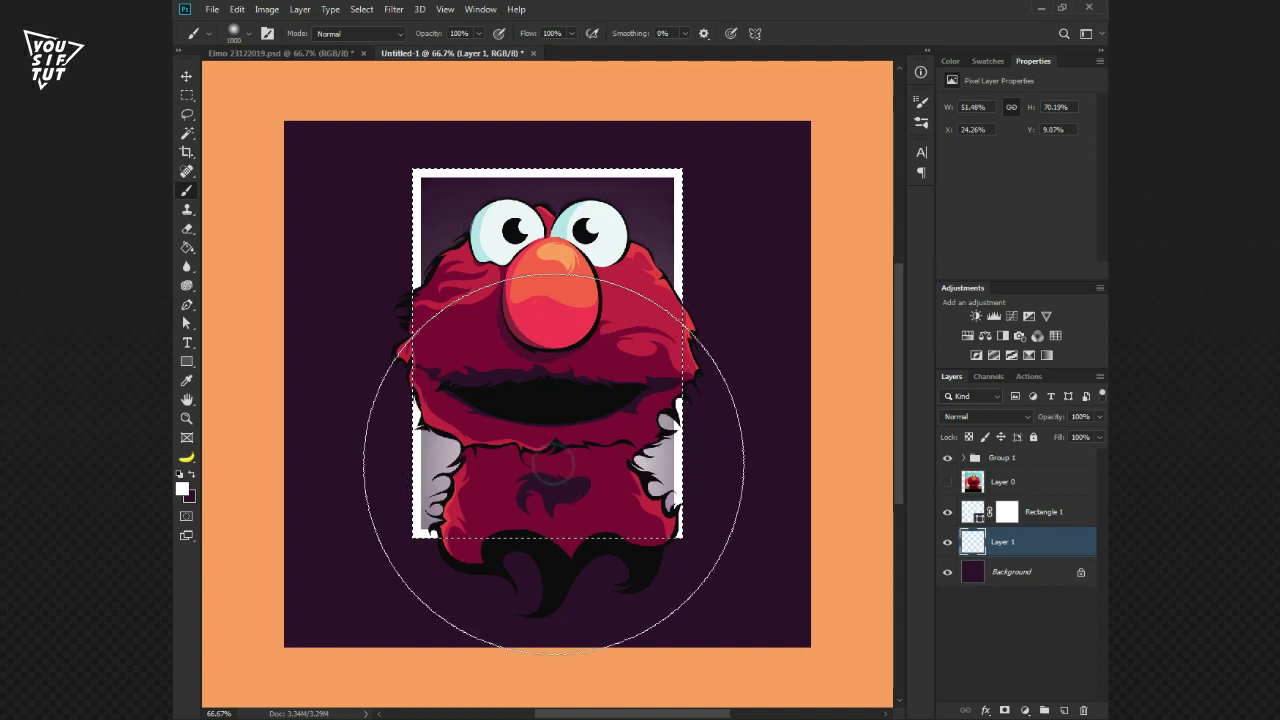
{"action": "key", "text": "ctrl+d"}
{"action": "key", "text": "v"}
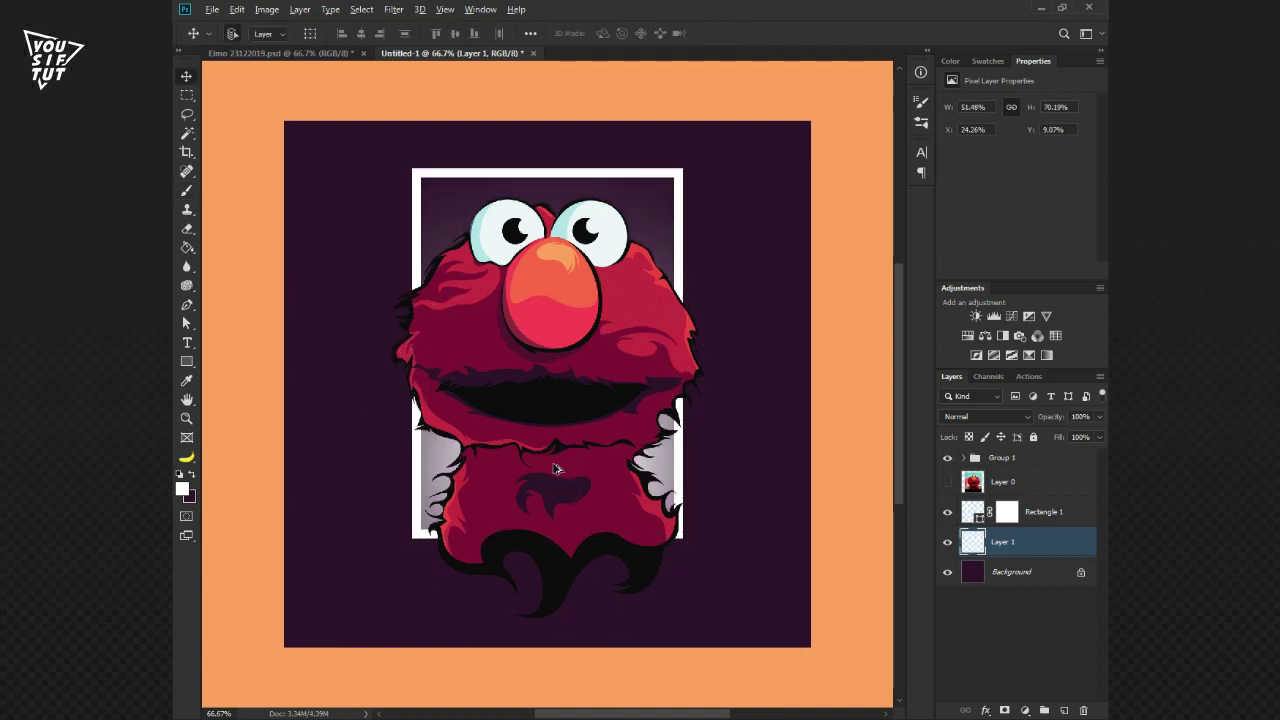
{"action": "key", "text": "ctrl+f"}
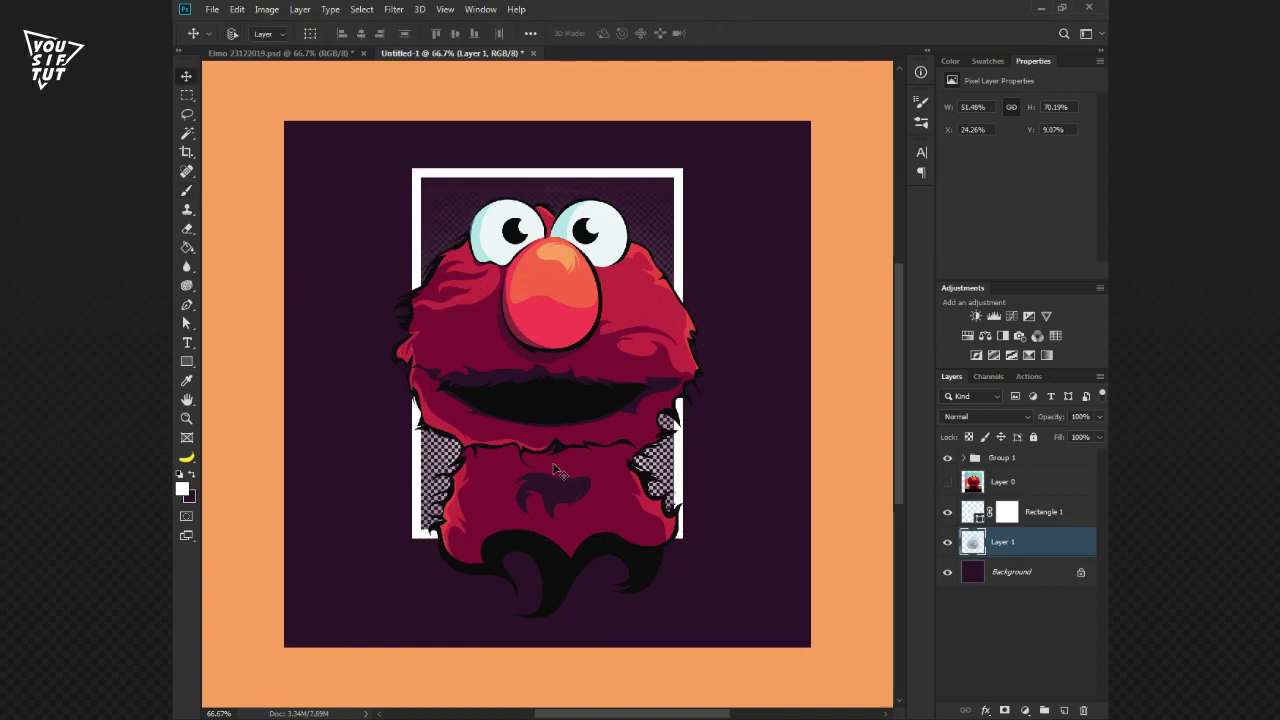
{"action": "left_click", "coordinate": [580, 165]}
{"action": "left_click", "coordinate": [973, 511], "text": "ctrl"}
{"action": "left_click", "coordinate": [1065, 458]}
Mask Elmo's group and paint out fur spilling past the frame edges
{"action": "key", "text": "b"}
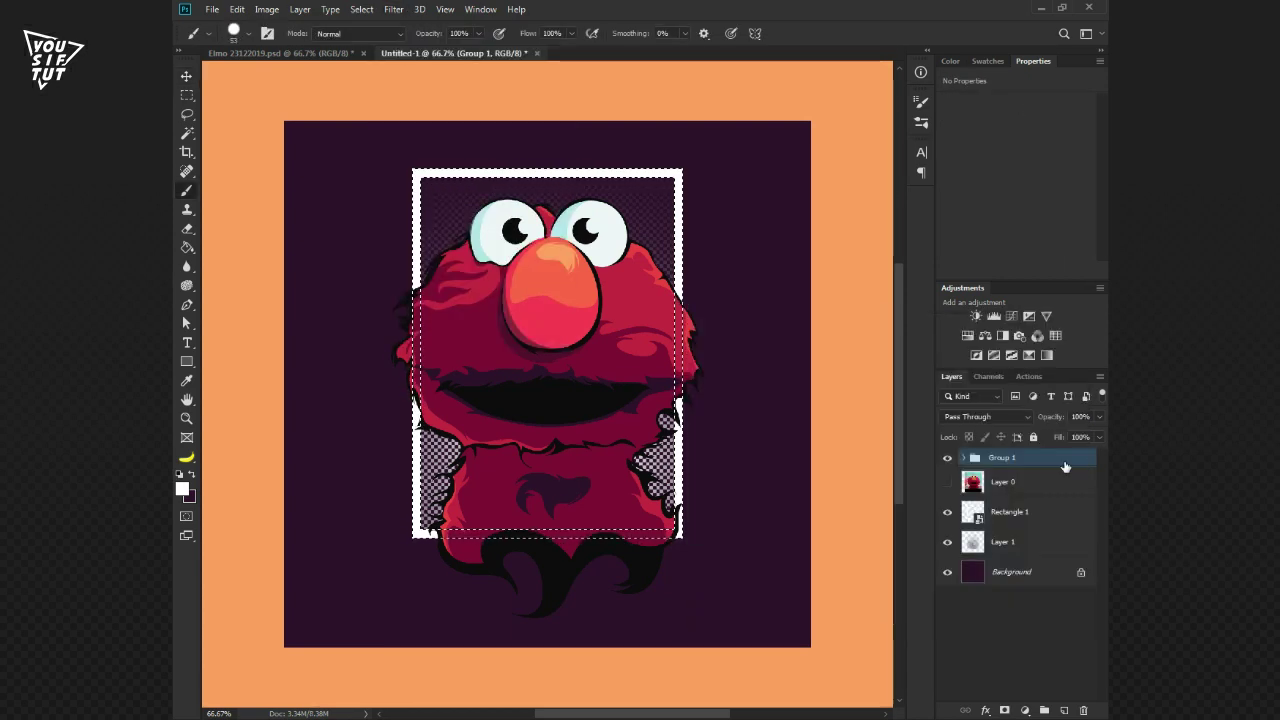
{"action": "left_click", "coordinate": [1005, 710]}
{"action": "key", "text": "v"}
{"action": "key", "text": "b"}
{"action": "left_click_drag", "start_coordinate": [679, 274], "coordinate": [679, 444]}
{"action": "left_click_drag", "start_coordinate": [416, 500], "coordinate": [416, 290]}
Add Layer 2 clipped to Elmo's group, adjust hue/saturation, and set opacity to 37%
{"action": "left_click", "coordinate": [1064, 710]}
{"action": "right_click", "coordinate": [432, 312]}
{"action": "key", "text": "Escape"}
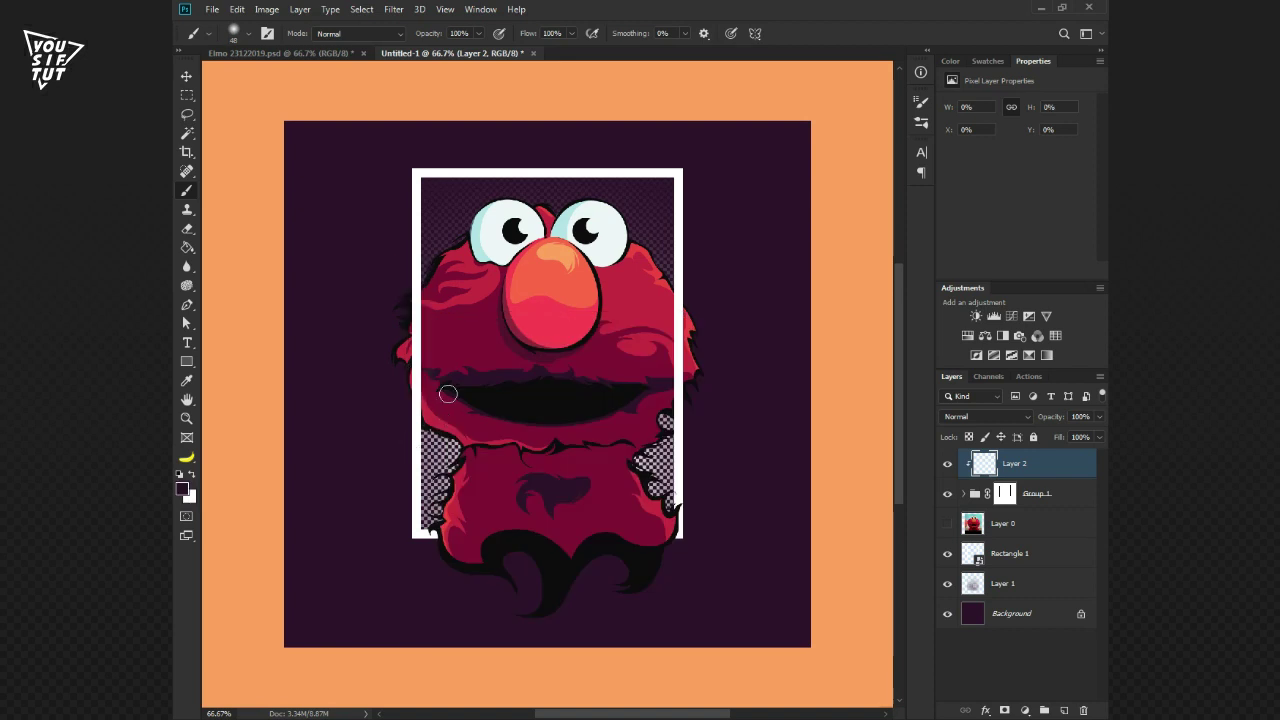
{"action": "key", "text": "ctrl+u"}
{"action": "key", "text": "Return"}
{"action": "key", "text": "v"}
{"action": "key", "text": "3"}
{"action": "key", "text": "7"}
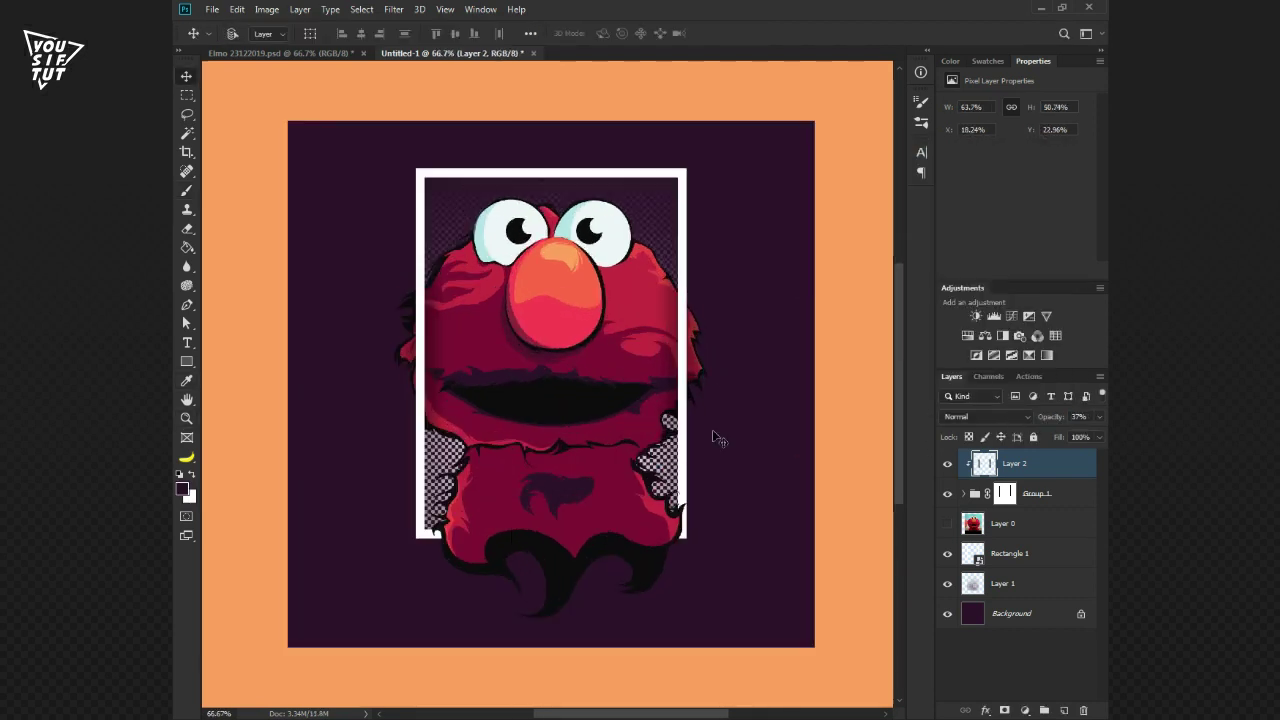
Type the caption 'ELMO LIKES TO BE ART .' beside Elmo
{"action": "key", "text": "t"}
{"action": "left_click", "coordinate": [718, 440]}
{"action": "type", "text": "ELMO LIKES TI BE DRAWI"}
{"action": "key", "text": "BackSpace"}
{"action": "key", "text": "BackSpace"}
{"action": "key", "text": "BackSpace"}
{"action": "type", "text": "VE"}
{"action": "key", "text": "BackSpace"}
{"action": "key", "text": "BackSpace"}
{"action": "type", "text": "ART"}
{"action": "key", "text": "ctrl+a"}
{"action": "type", "text": "ELMO LIKES TO BE ART ."}
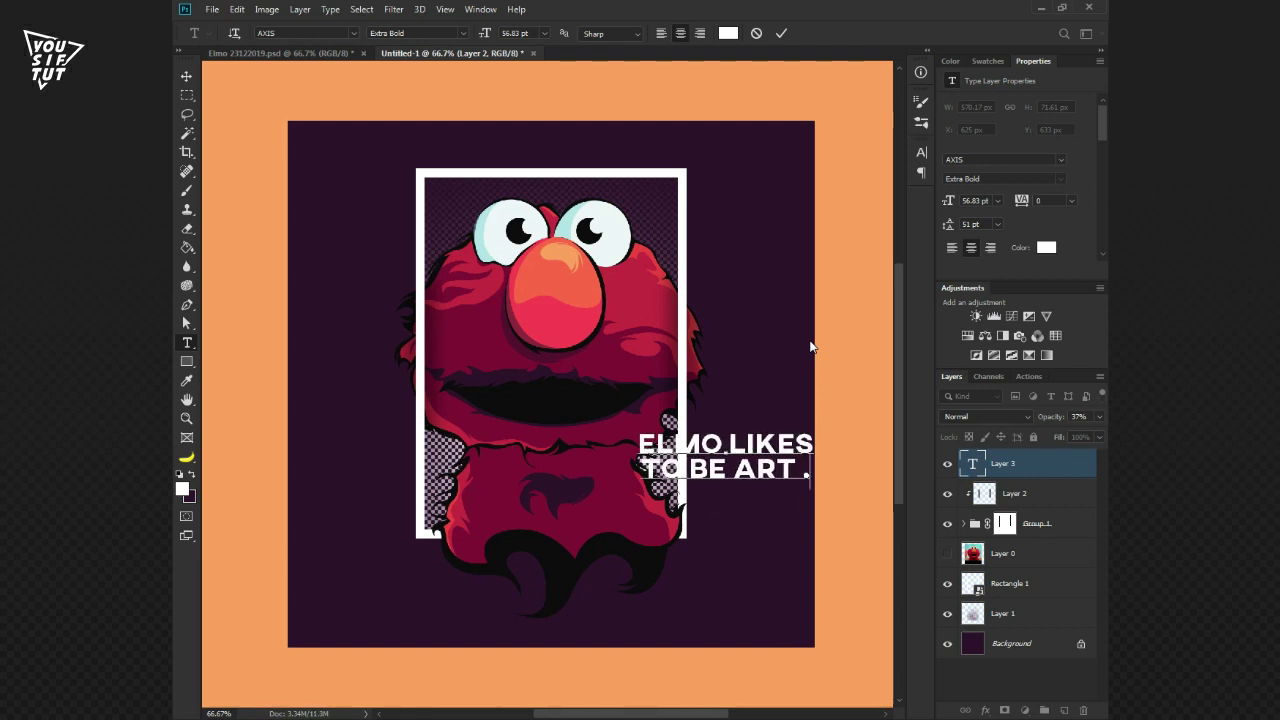
{"action": "key", "text": "ctrl+Return"}
Shrink the caption and place it below Elmo
{"action": "key", "text": "ctrl+t"}
{"action": "left_click_drag", "start_coordinate": [725, 455], "coordinate": [470, 608]}
{"action": "key", "text": "Return"}
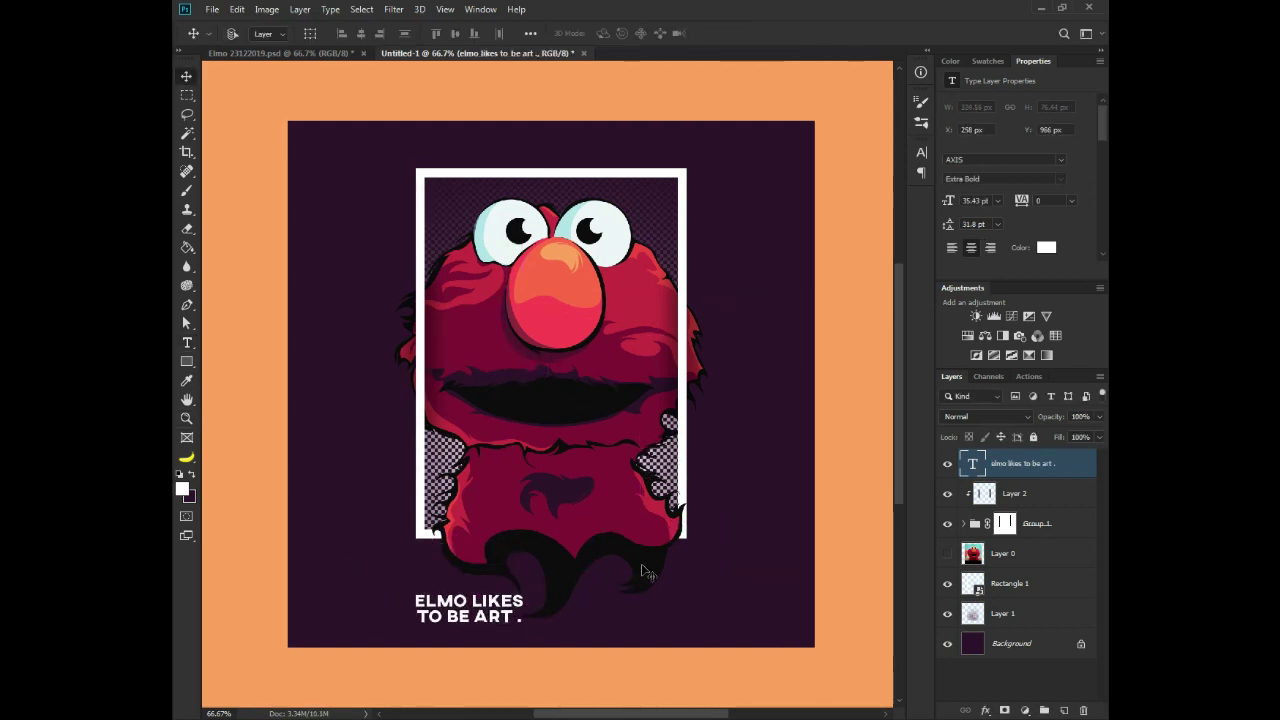